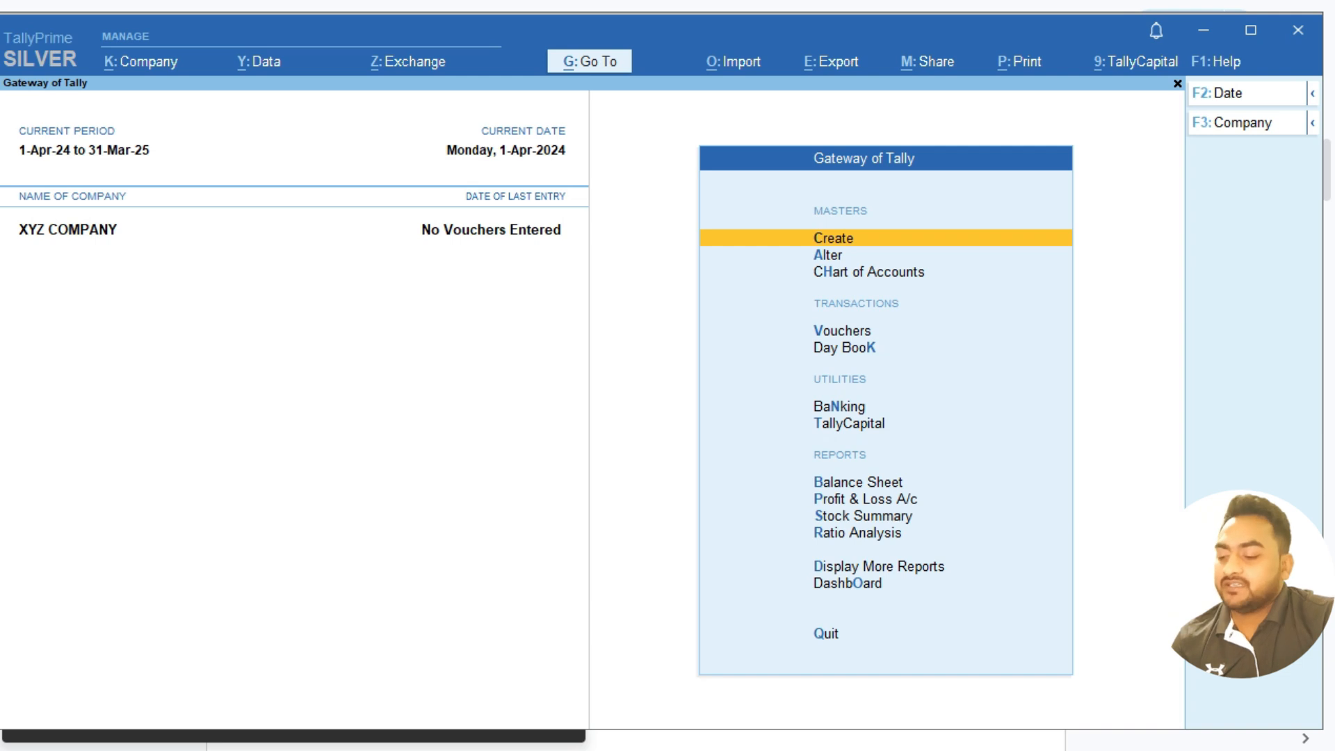
Start a receipt voucher and choose Capital A/c as the ledger to credit.
key("v")
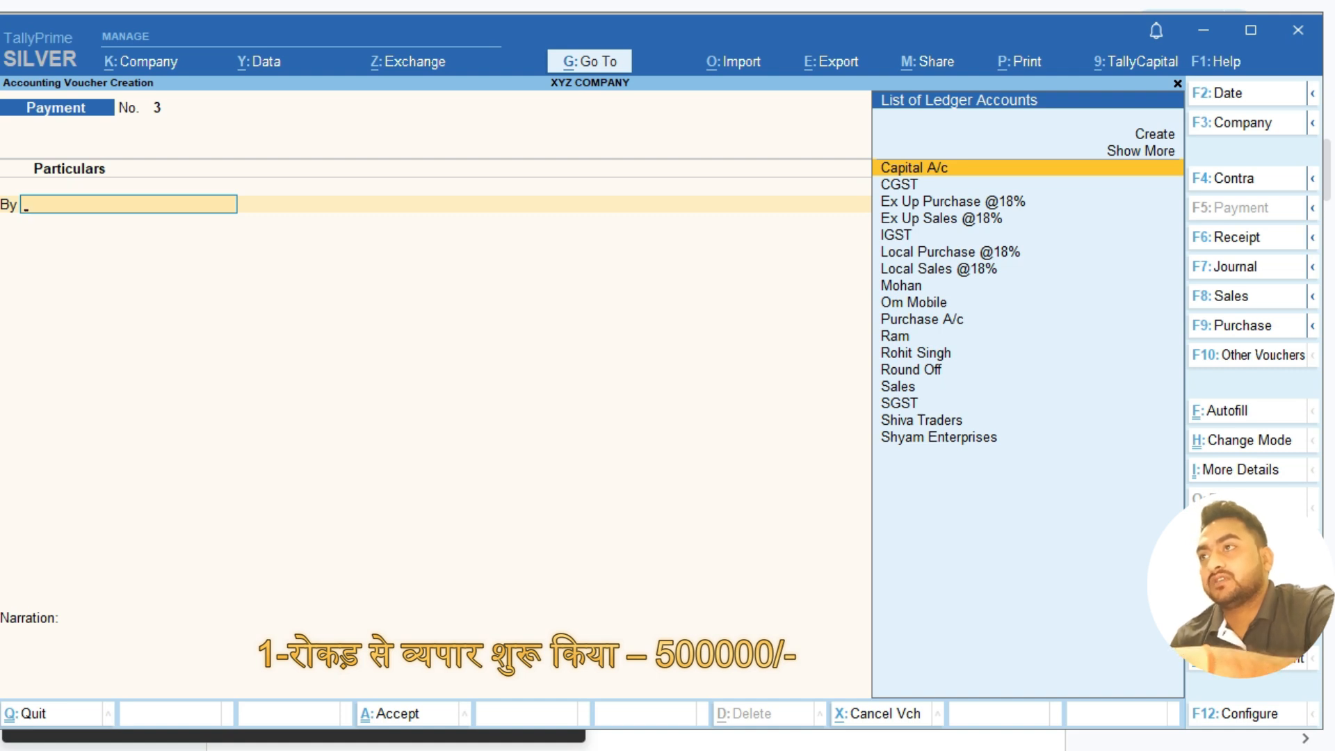
key("F6")
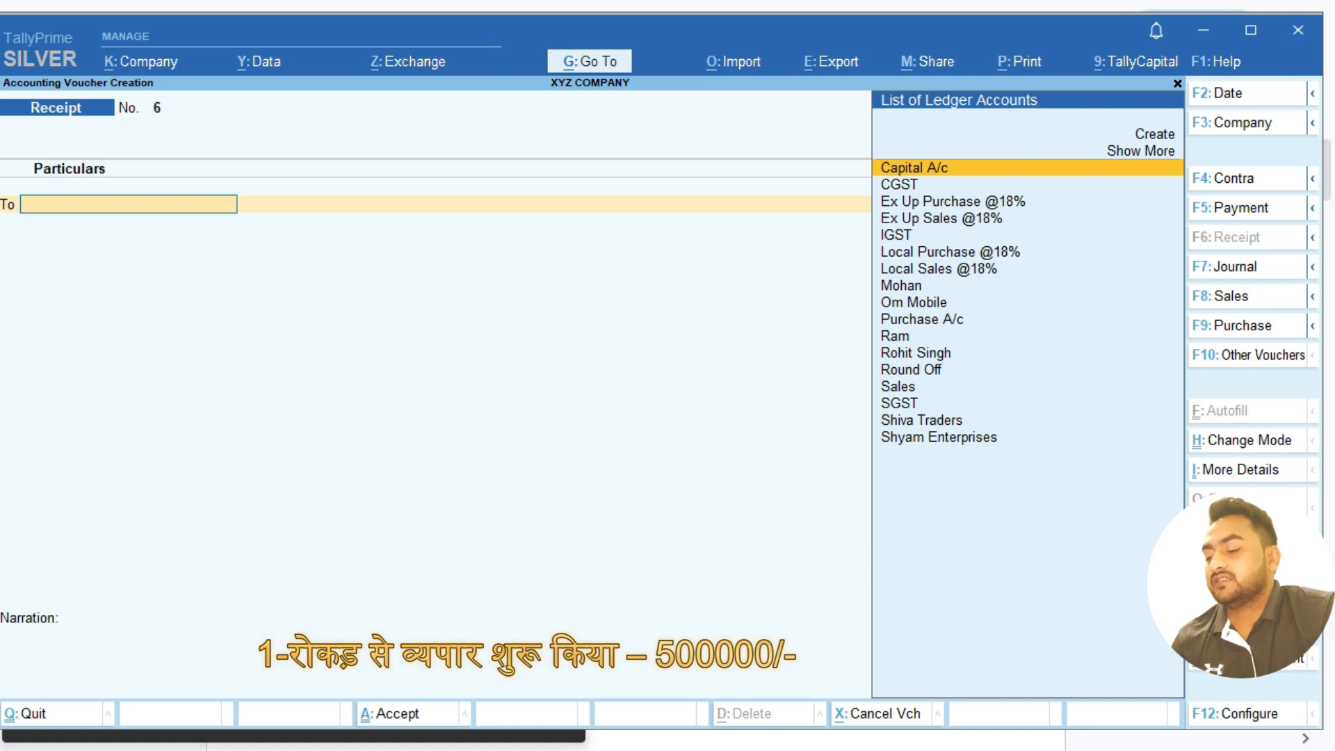
type("CAS")
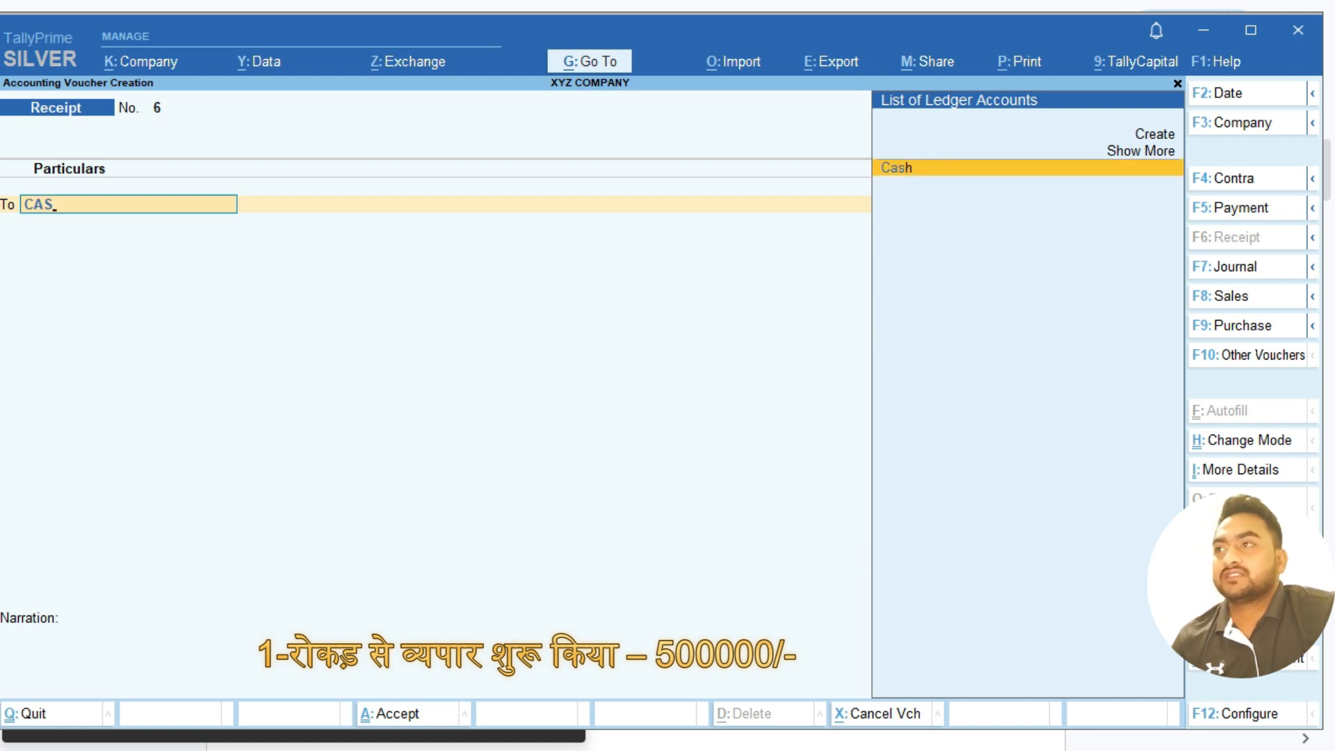
key("BackSpace")
key("BackSpace")
key("BackSpace")
type("CAP")
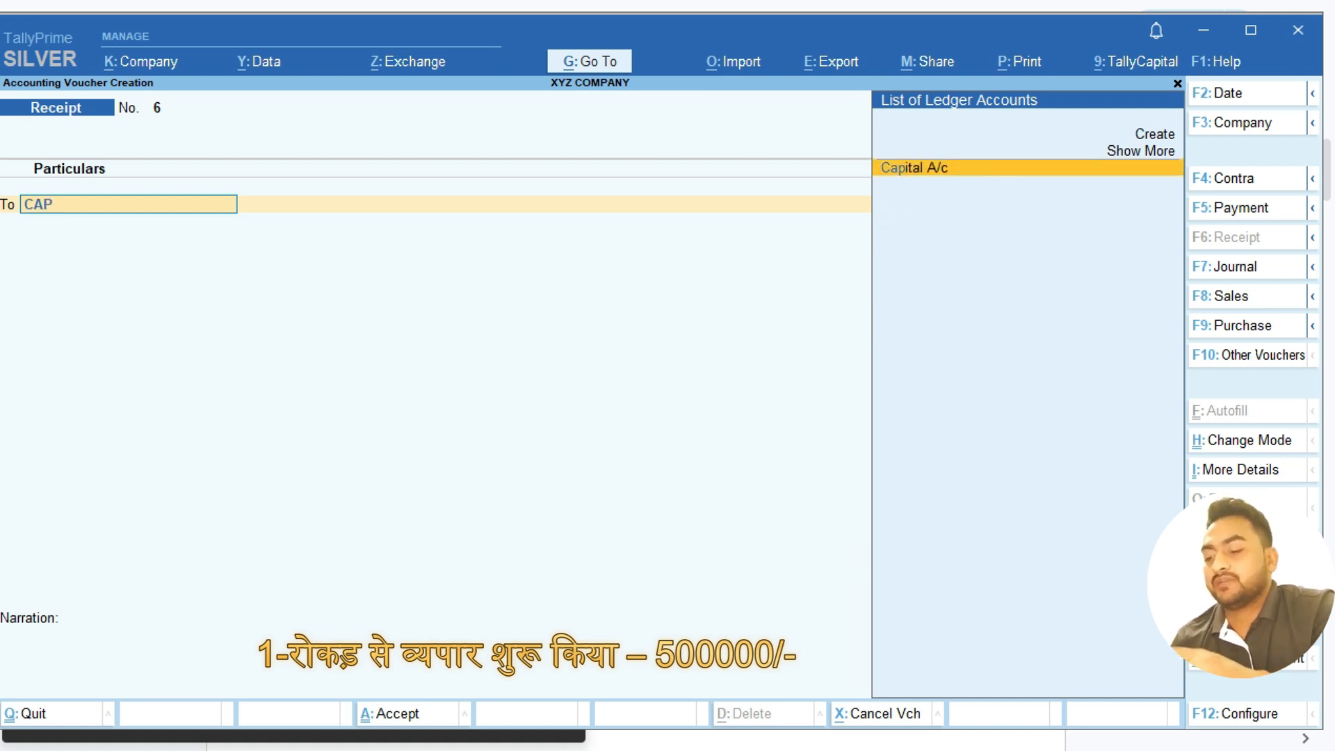
type("I")
key("Return")
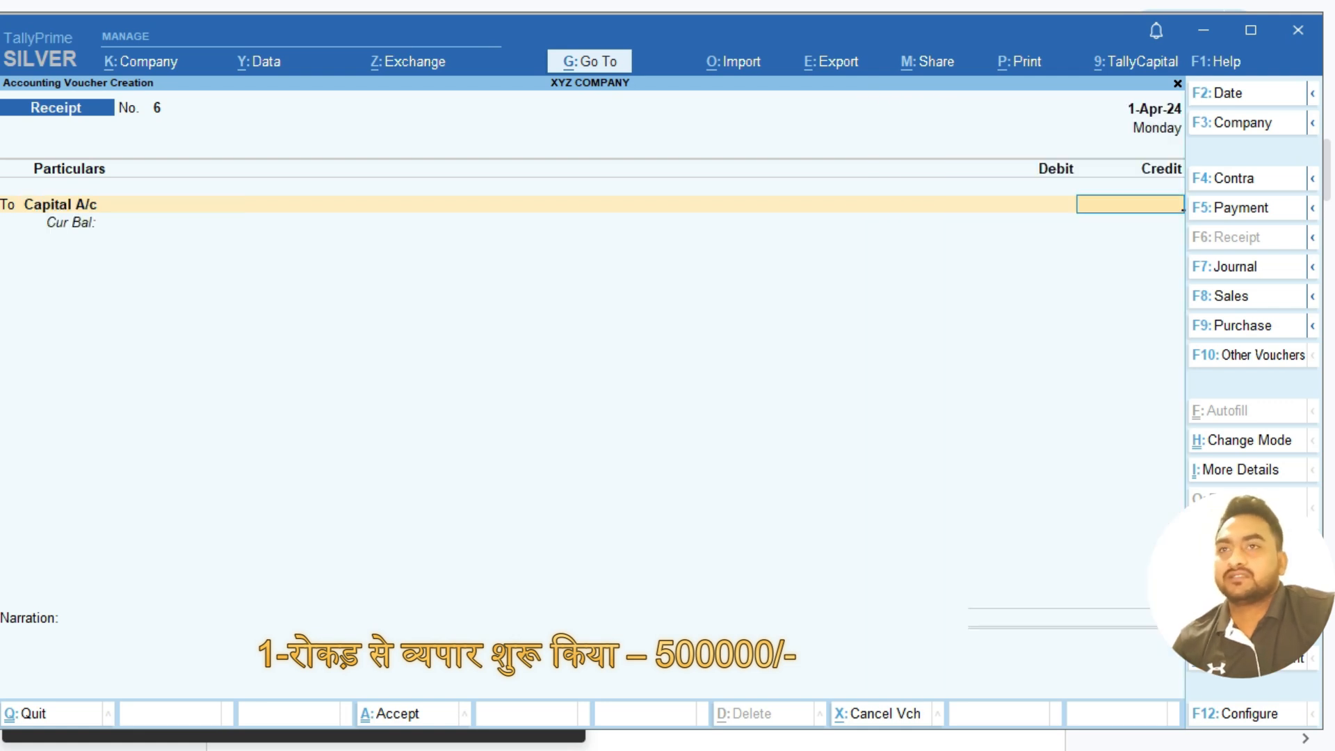
Credit Capital A/c with 500000 and debit Cash with the same amount.
type("500000")
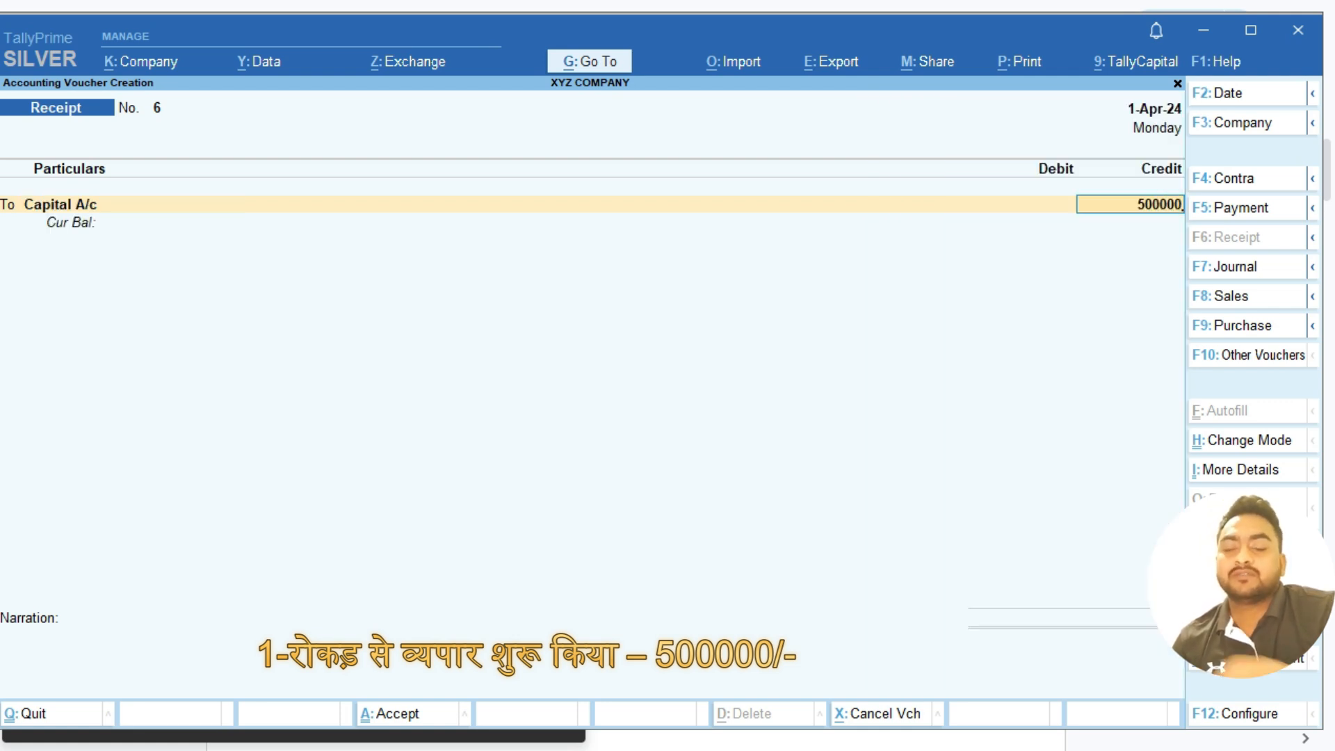
key("Return")
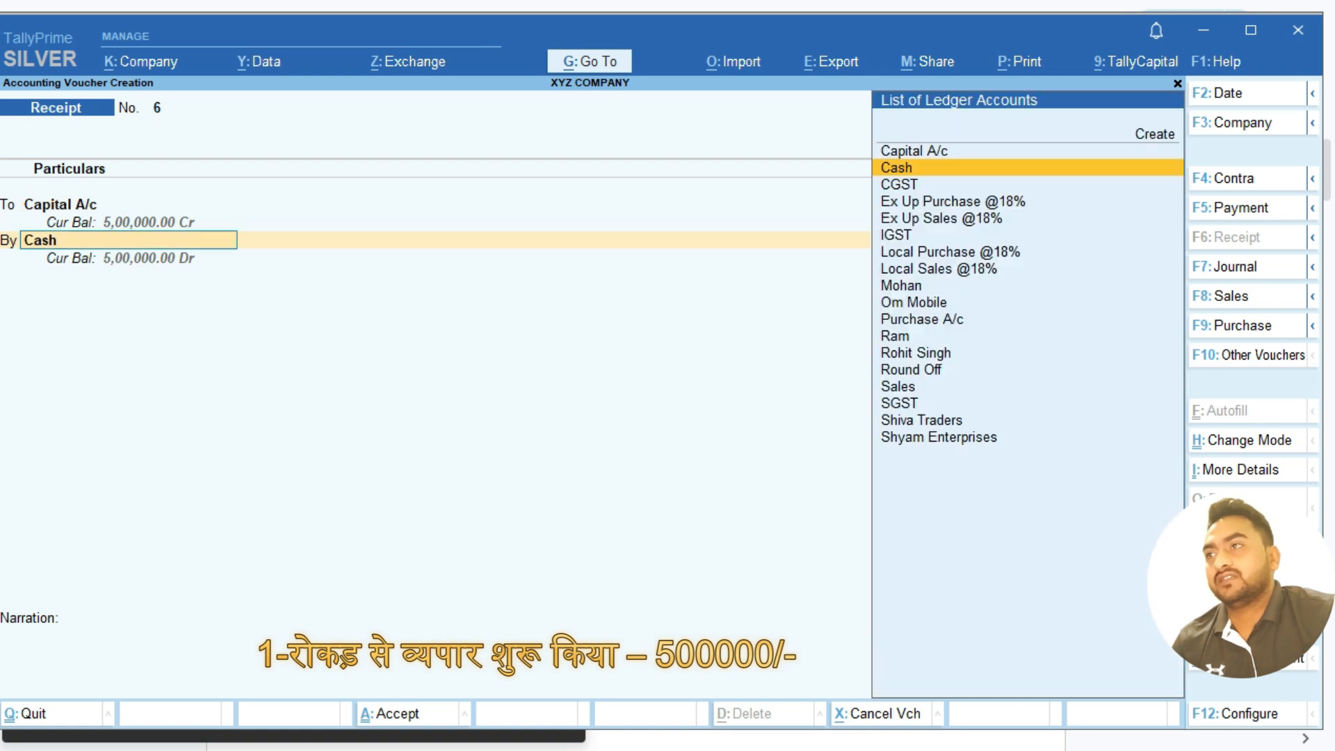
key("Return")
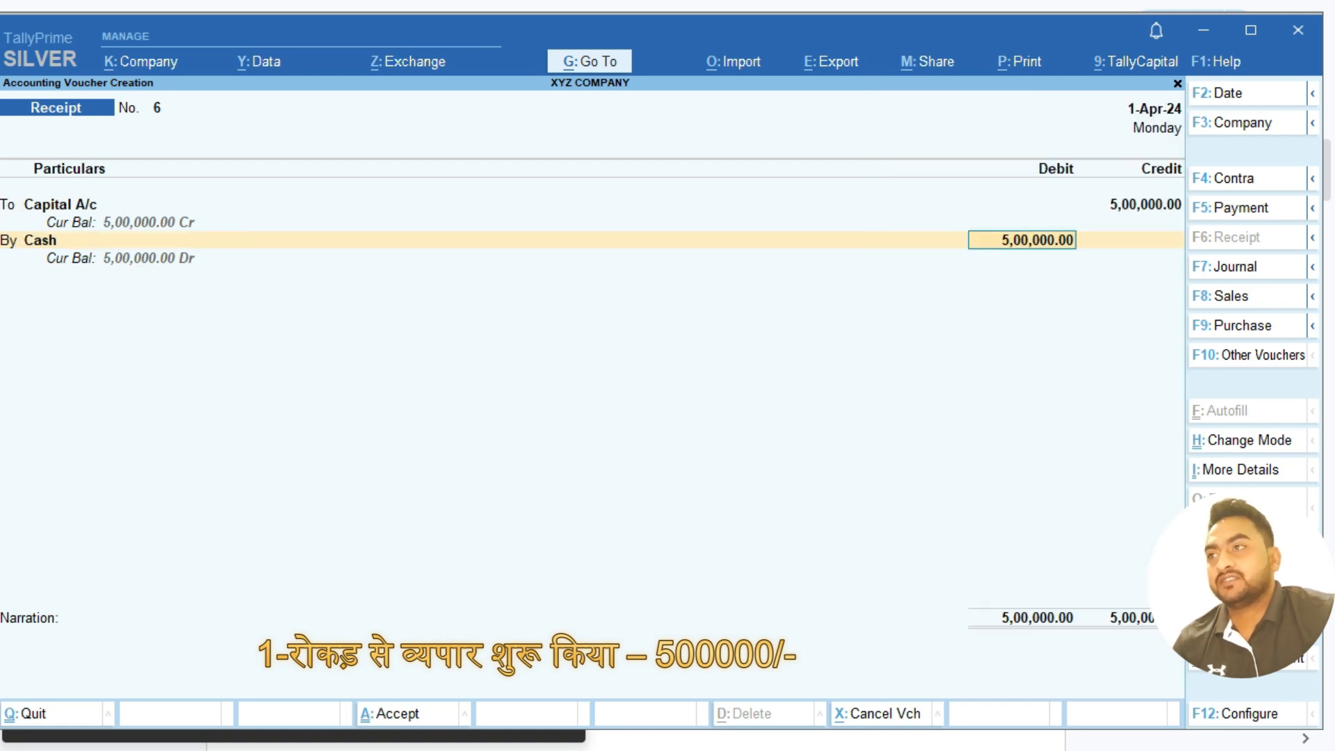
key("Return")
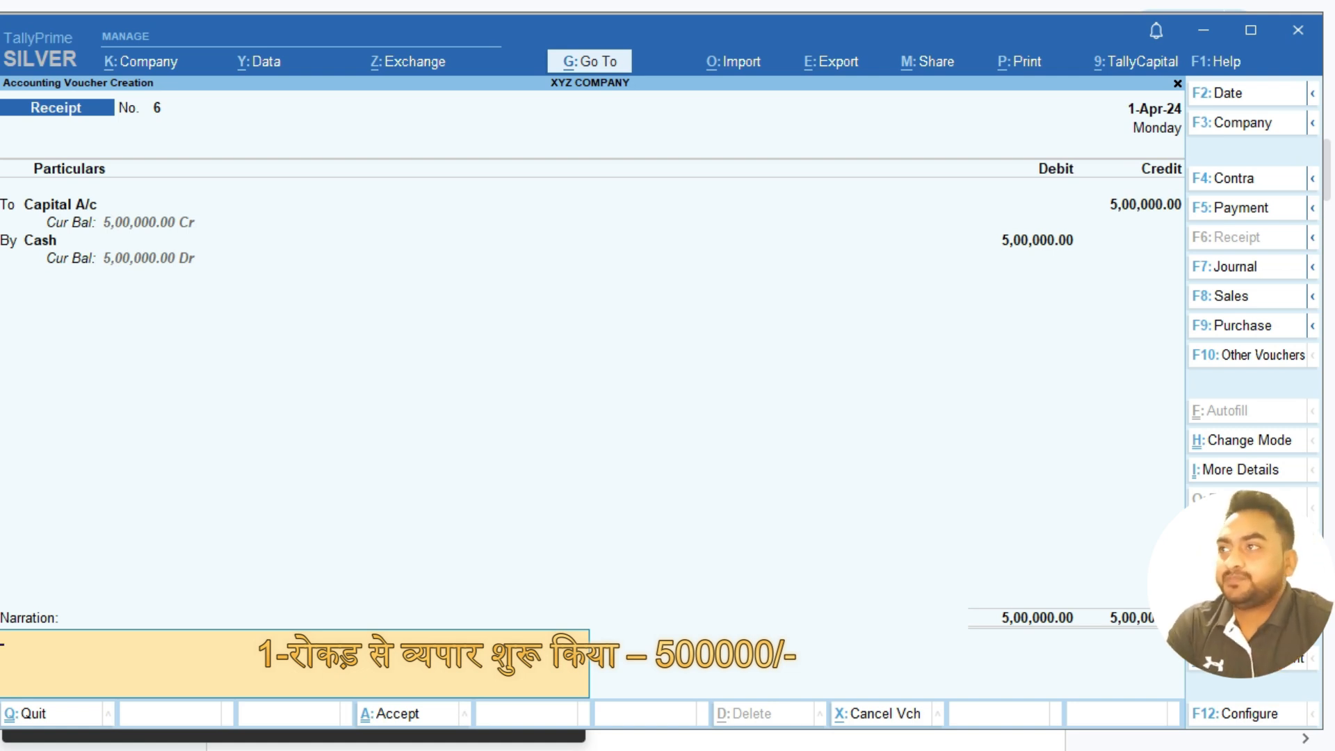
Enter the narration "Being business satrted with cash" and save the receipt voucher.
type("BEING")
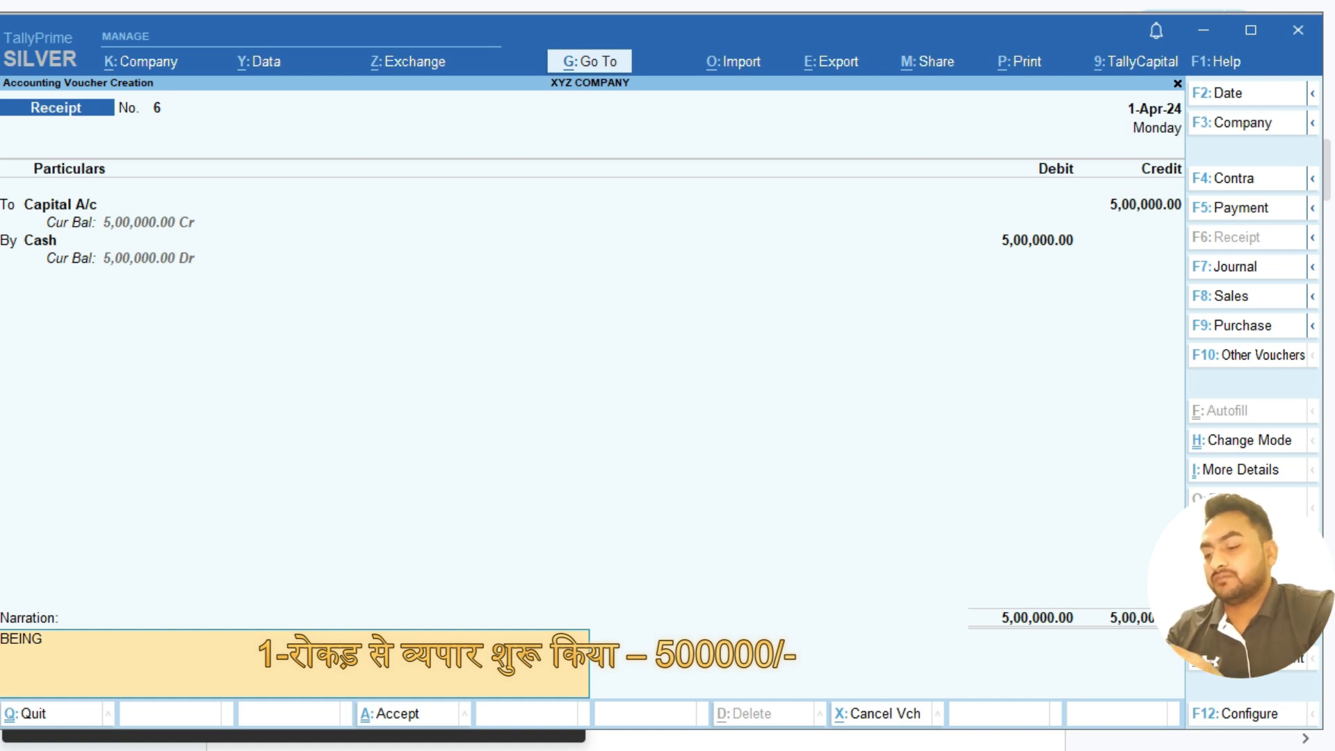
key("BackSpace")
key("BackSpace")
key("BackSpace")
key("BackSpace")
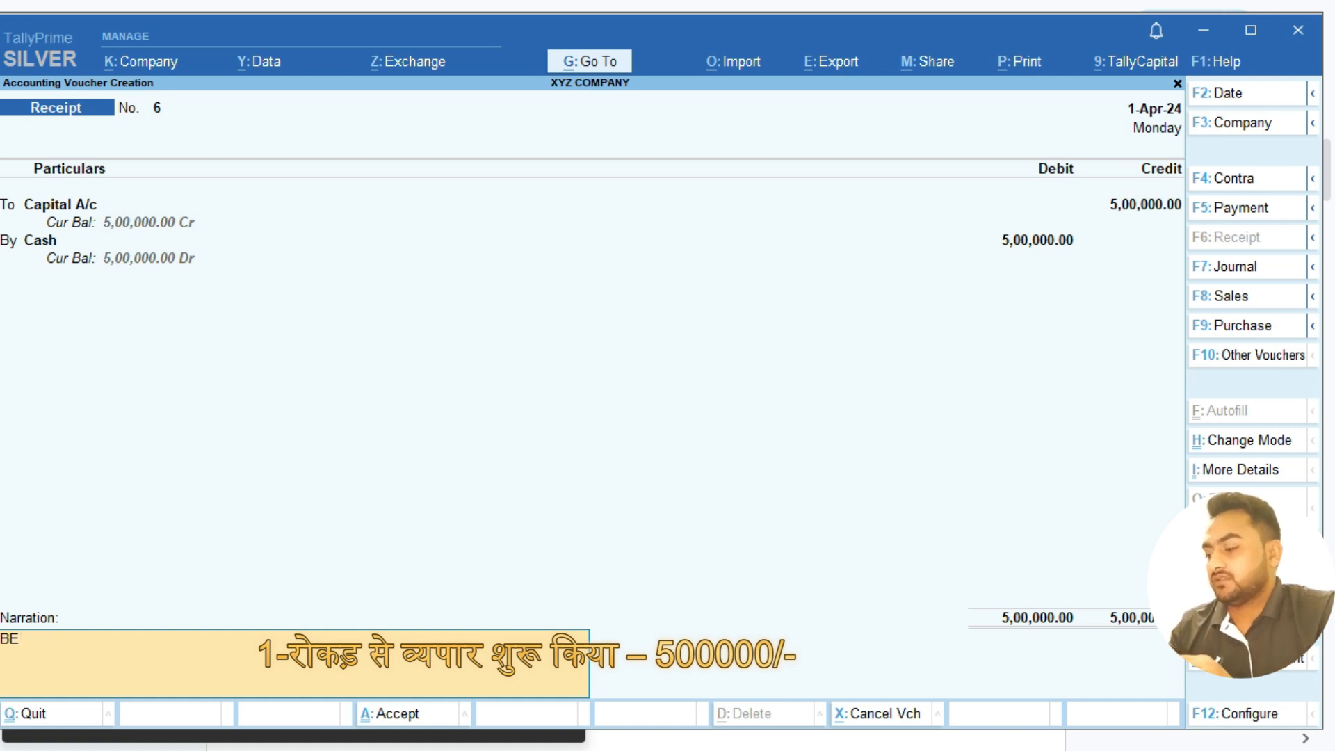
type("eing n")
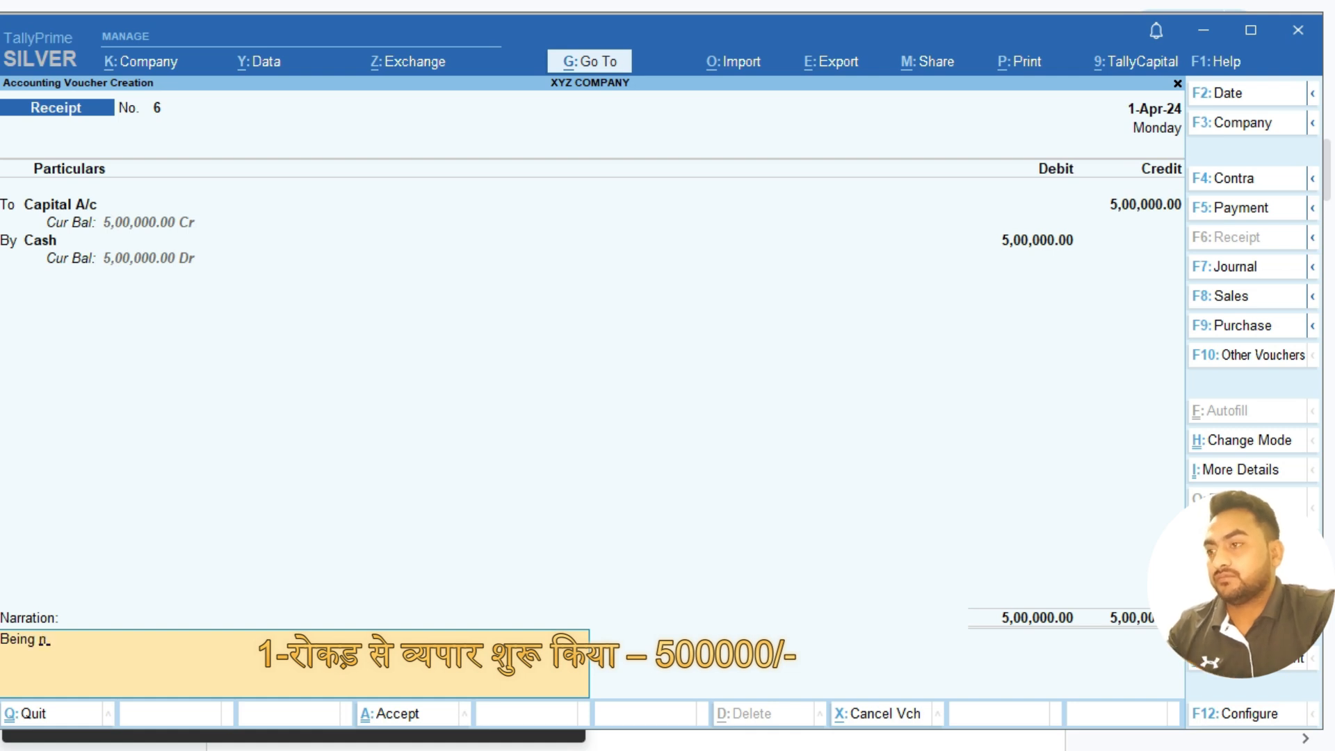
key("BackSpace")
type("b")
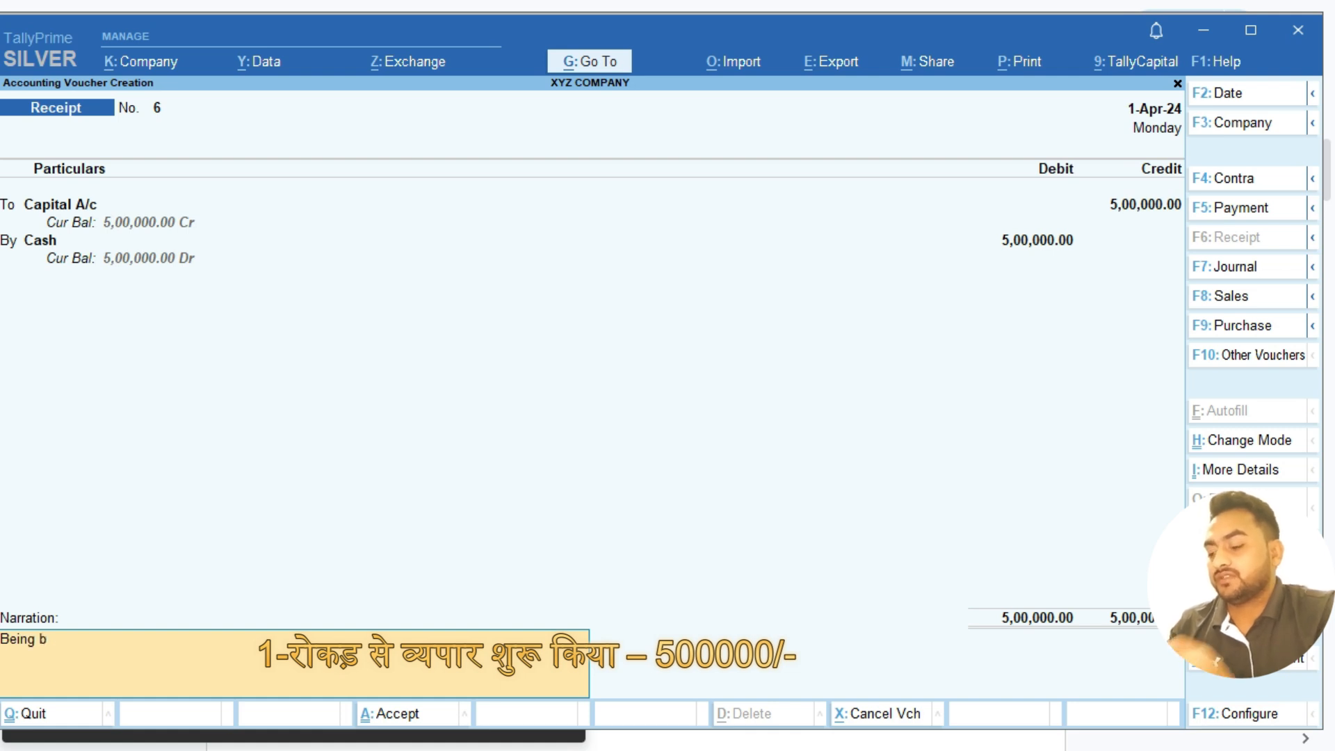
type("usiness")
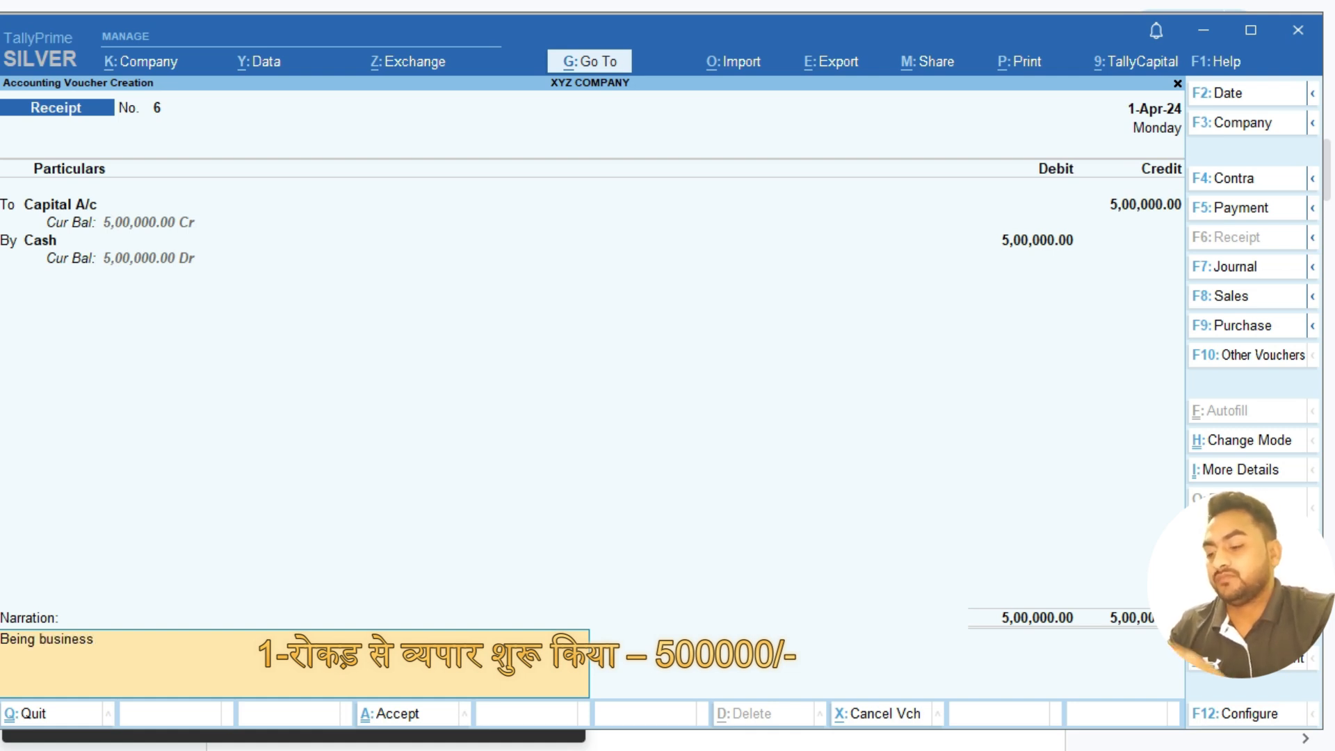
type(" sa")
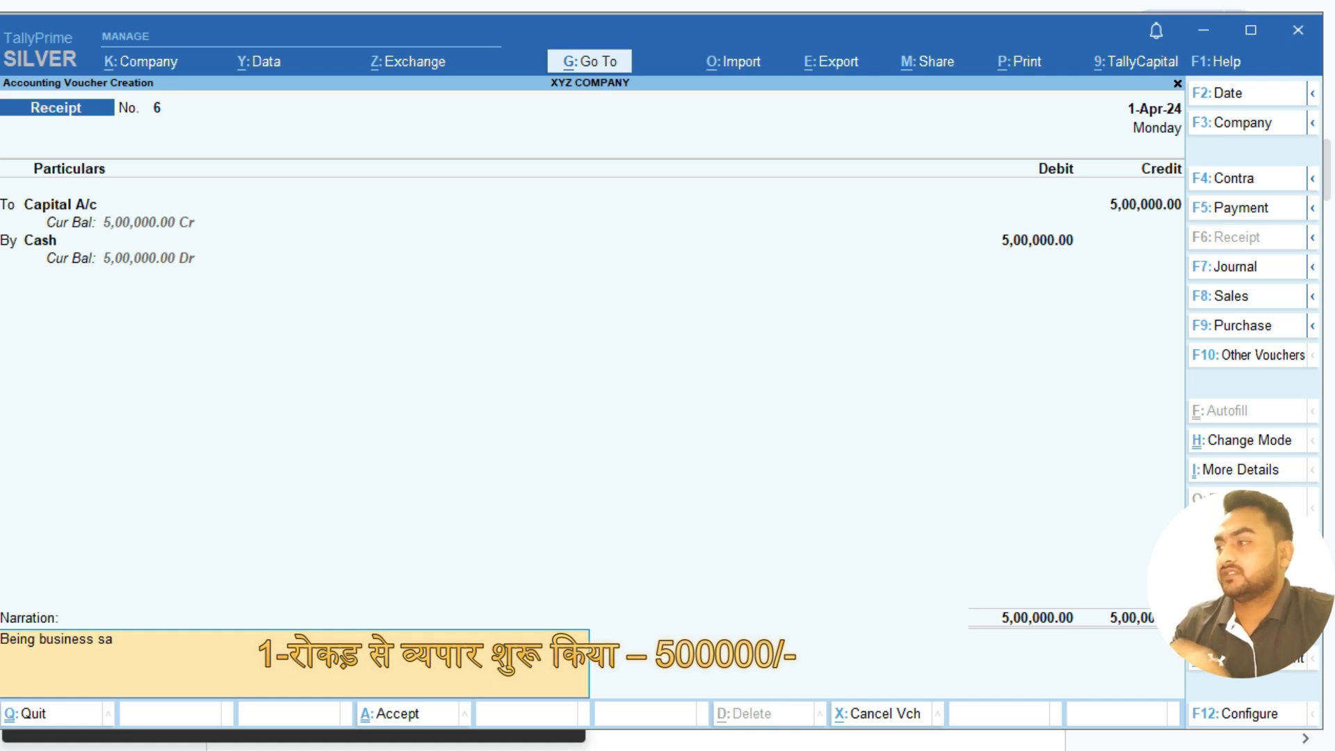
type("trted")
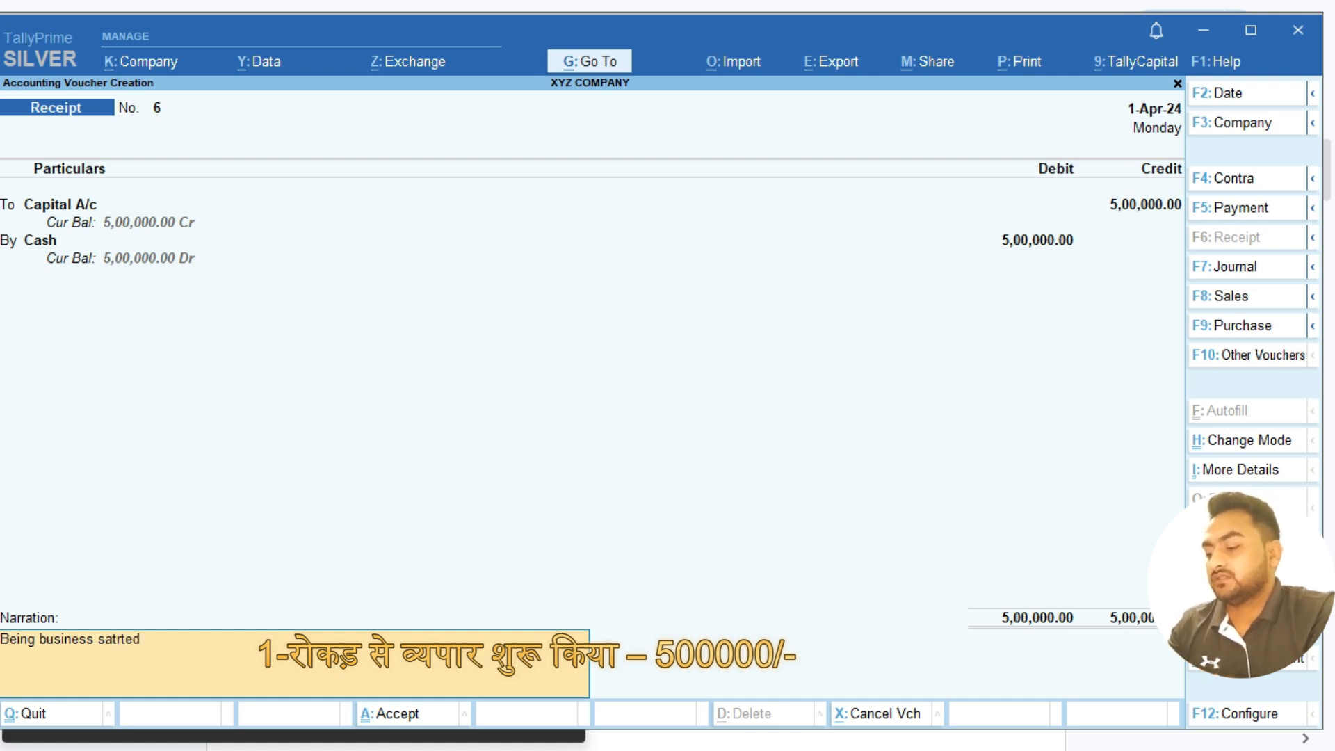
type(" with cash")
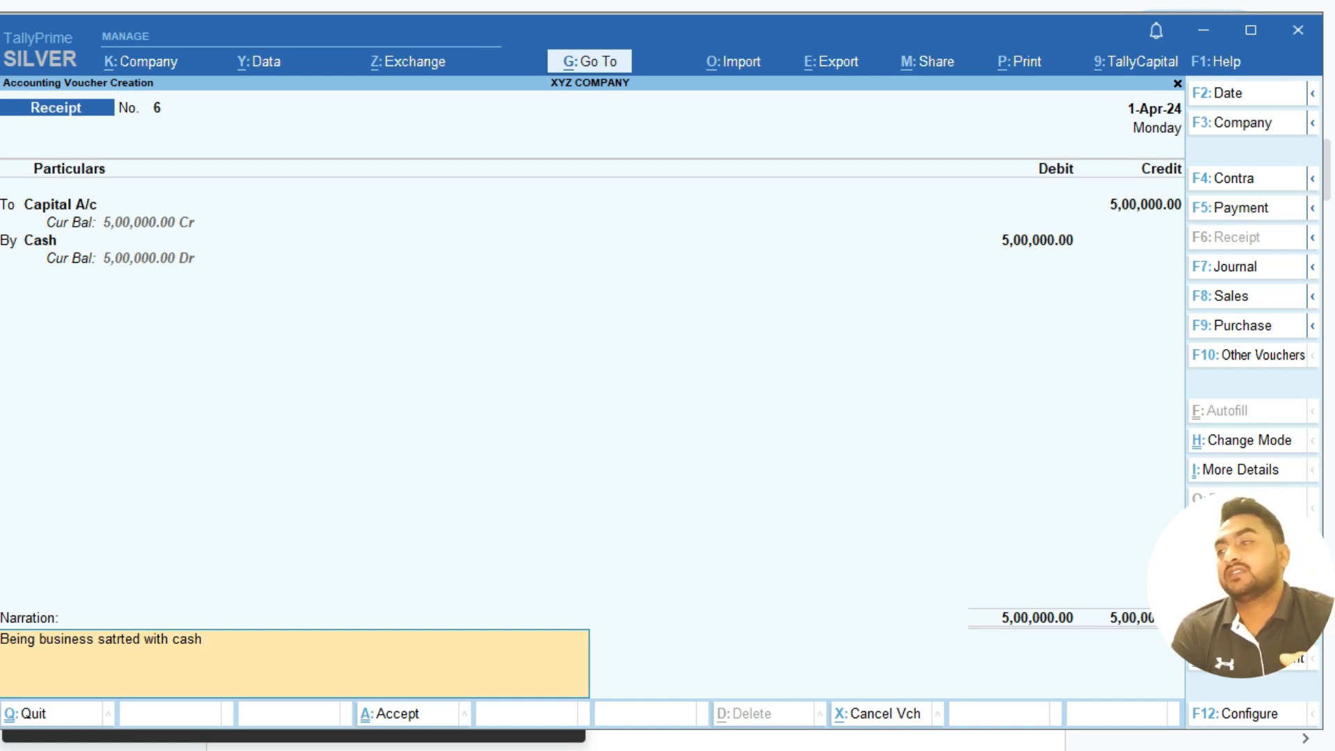
key("Return")
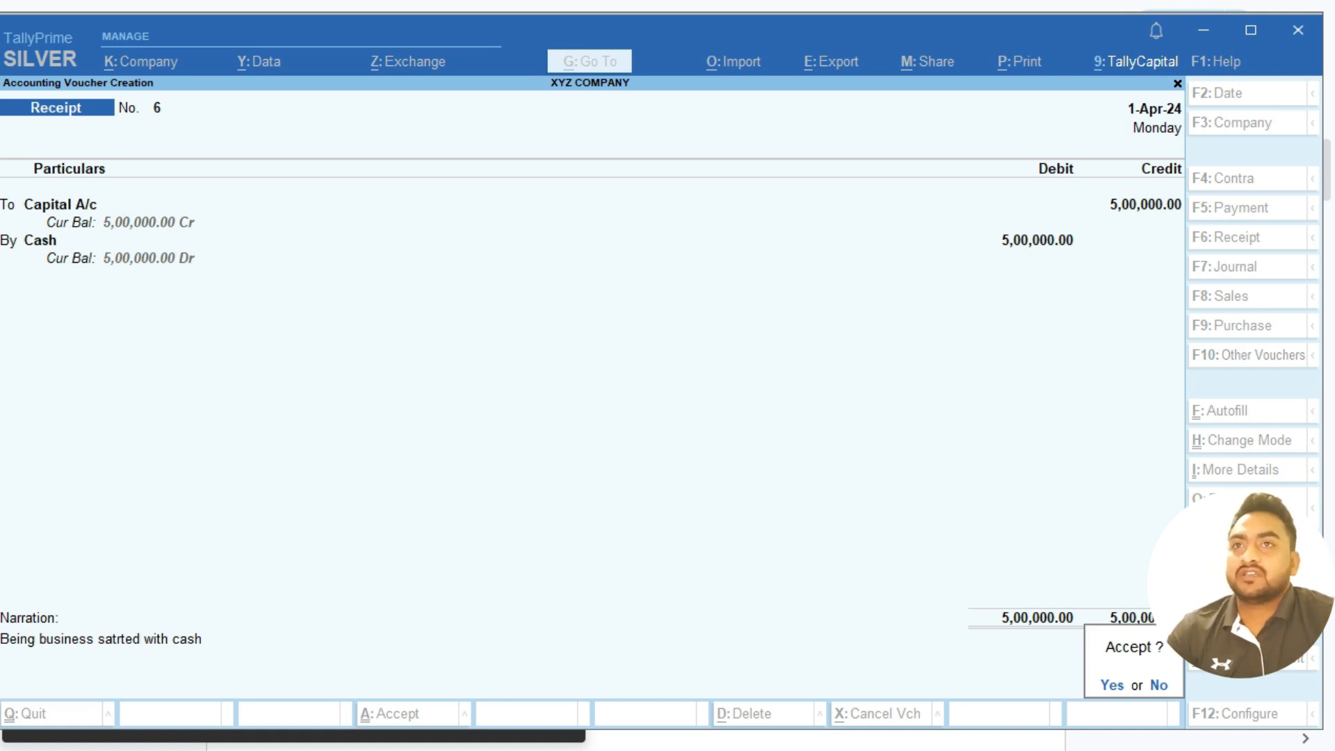
key("Return")
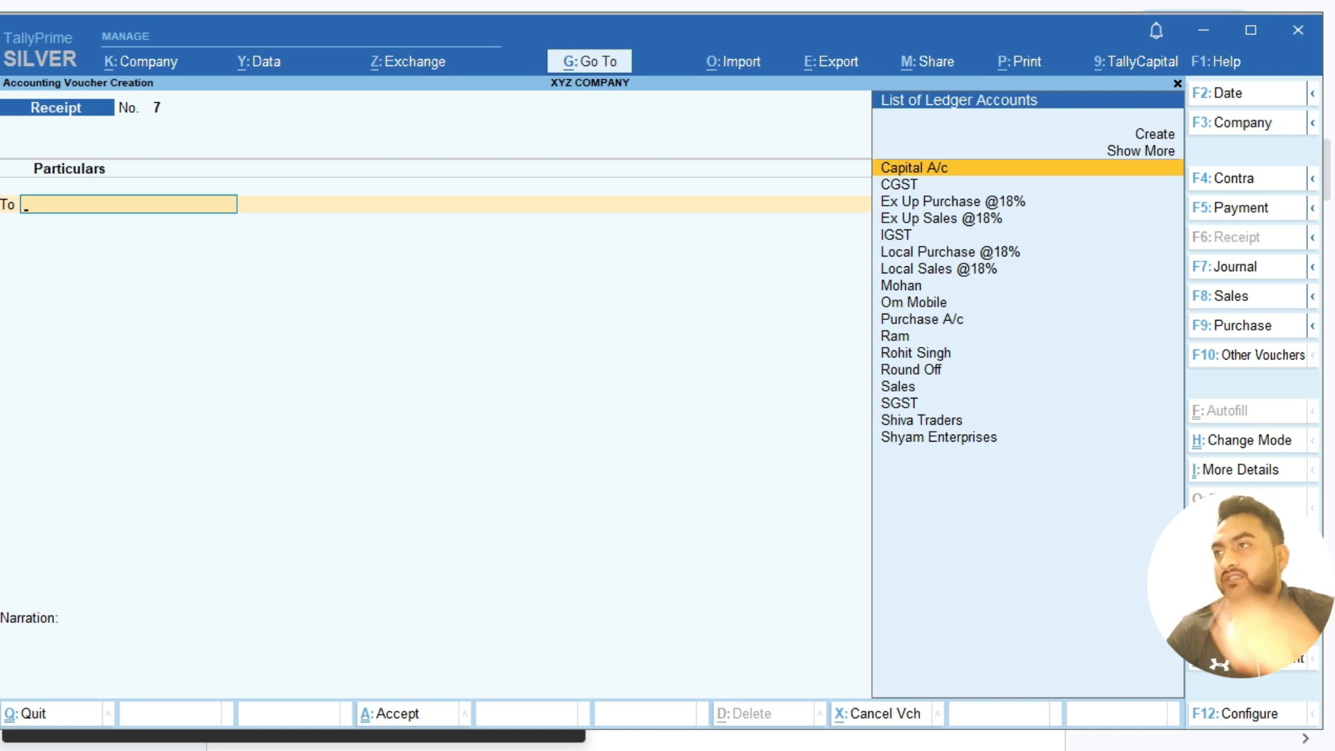
Set the voucher date to 2-4-2024 and switch to a journal voucher.
key("F2")
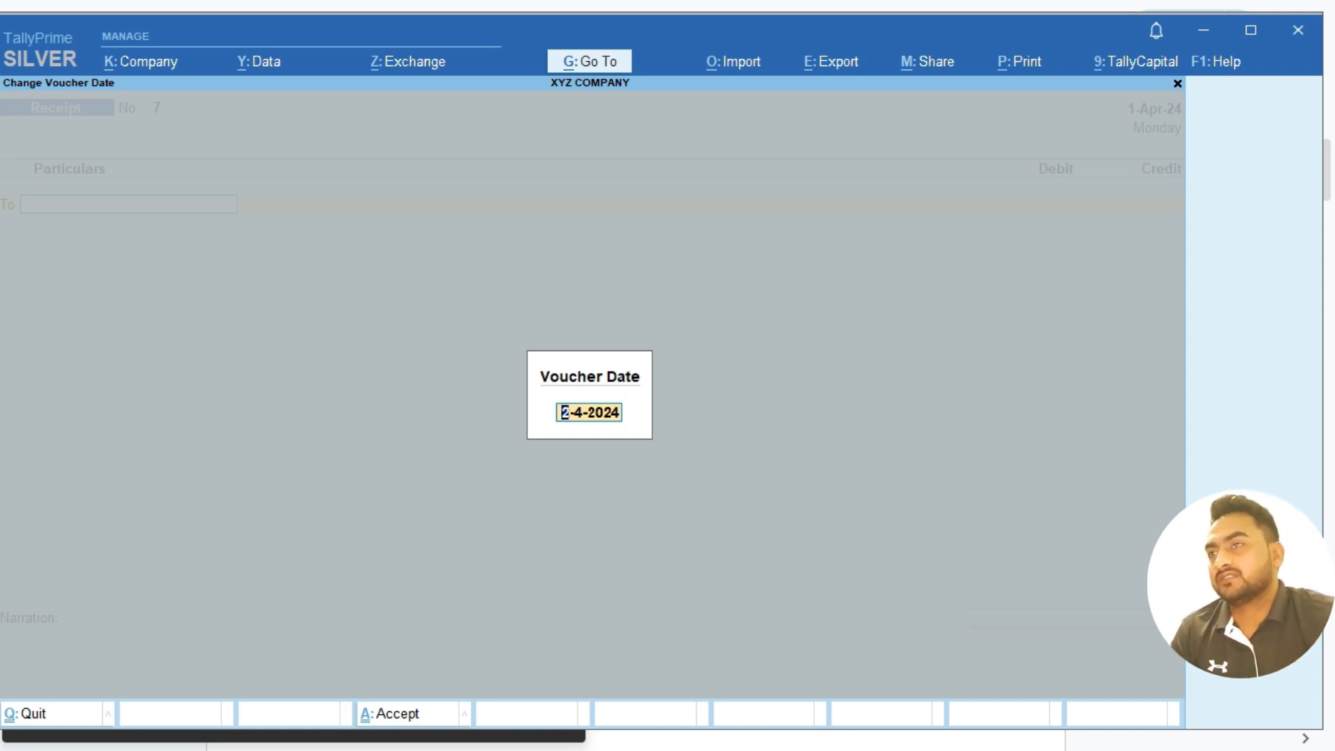
key("Return")
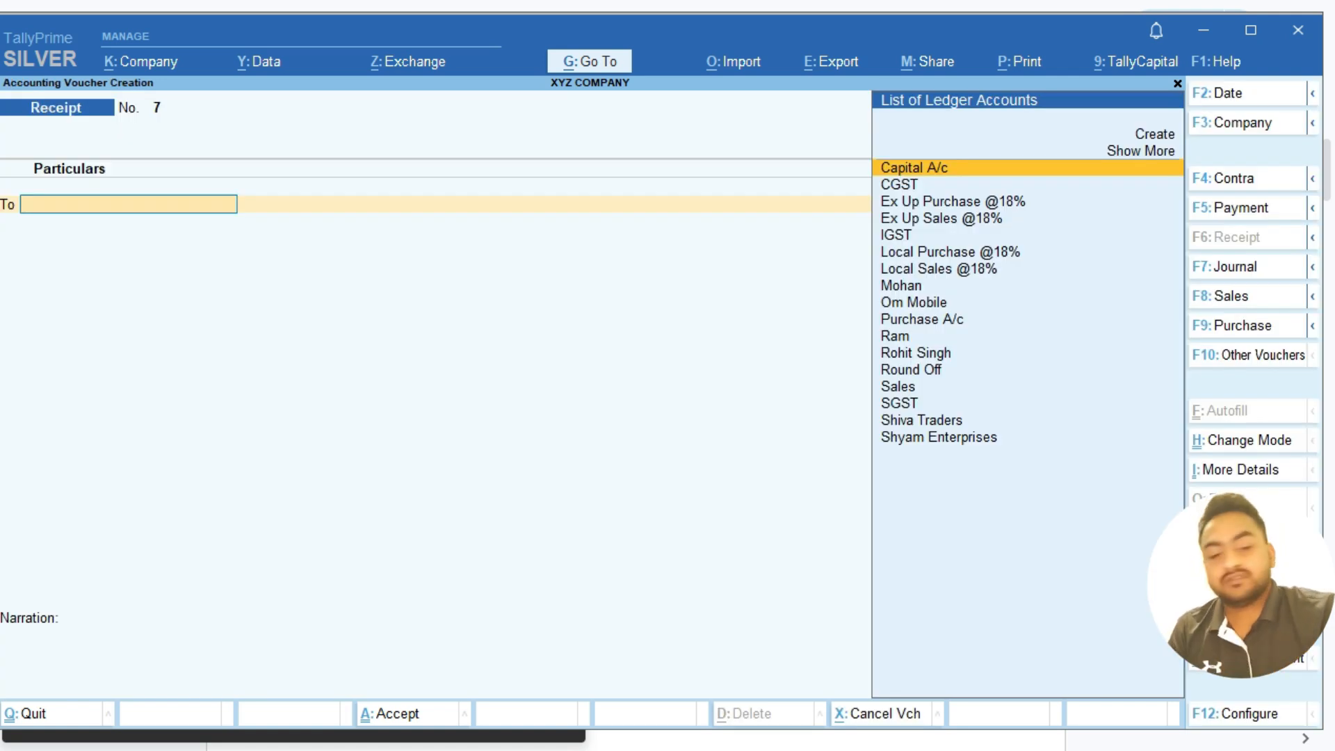
key("F7")
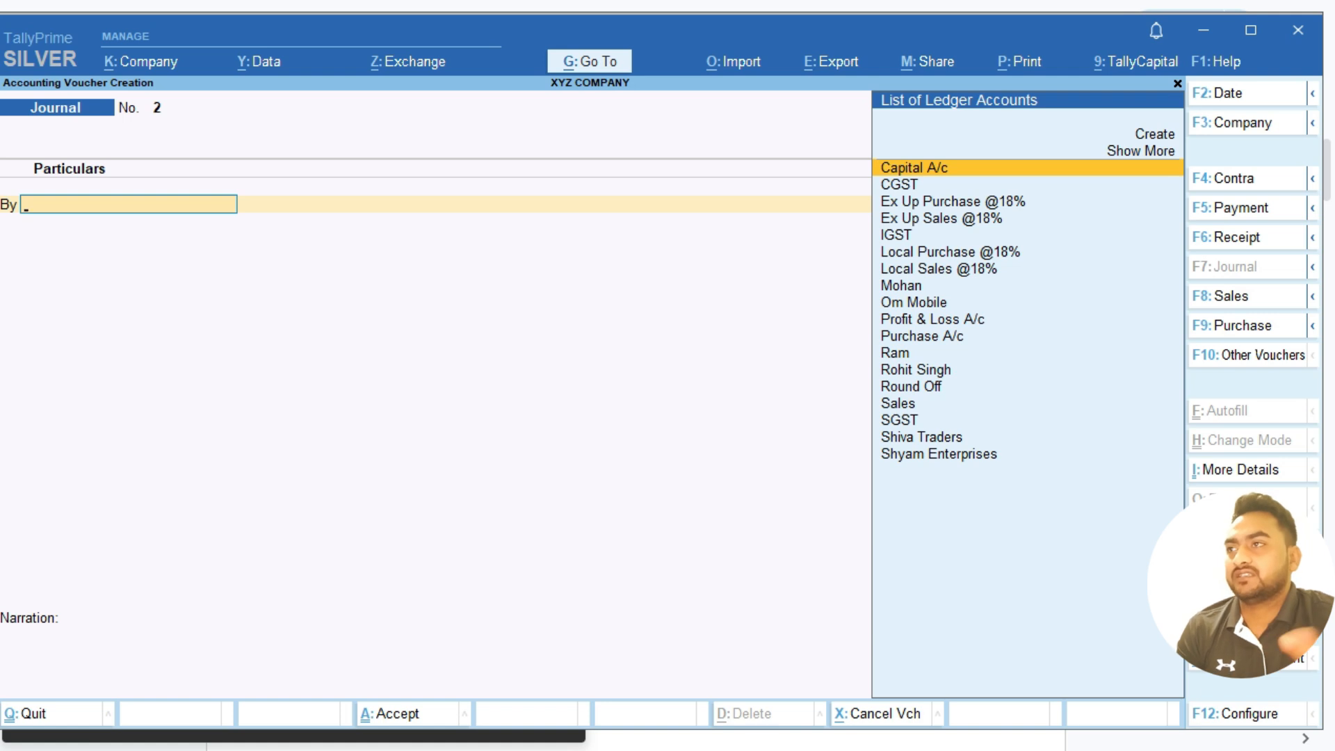
Debit Purchase A/c with 20000 in the journal voucher.
type("Pr")
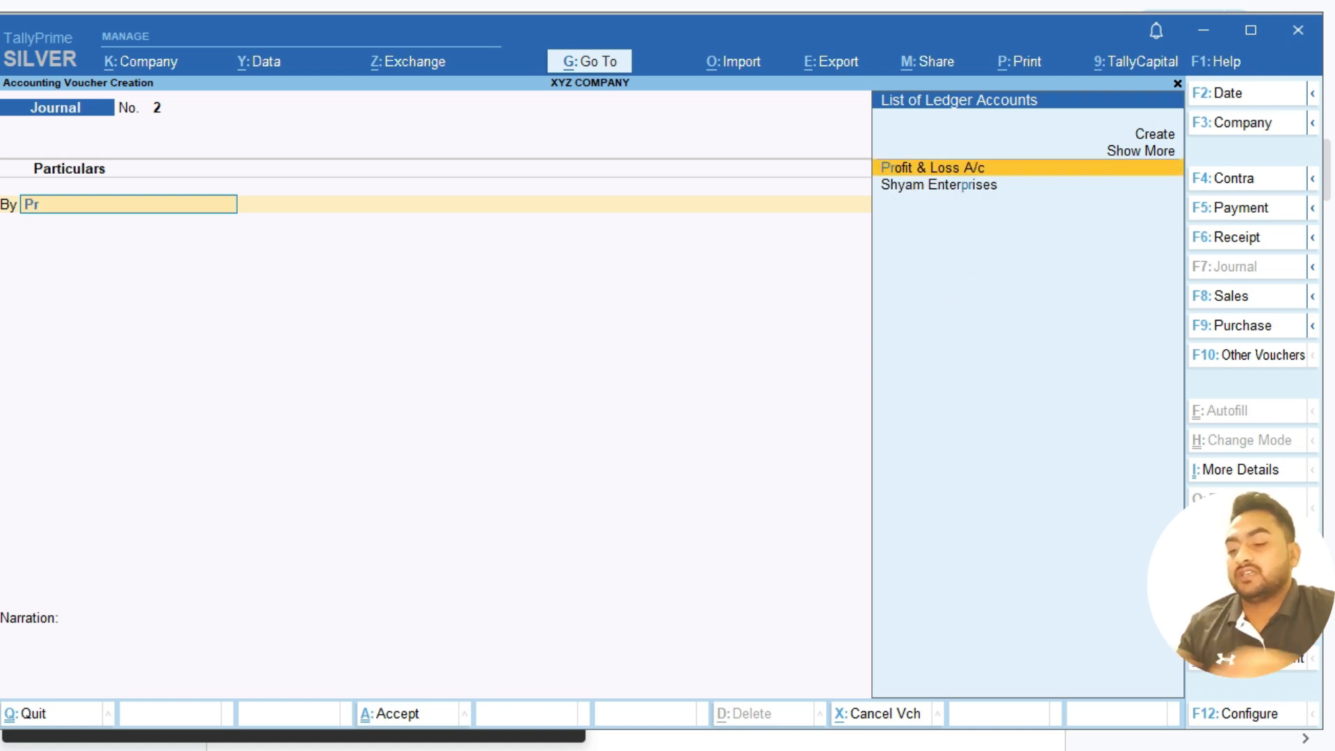
key("BackSpace")
type("ur")
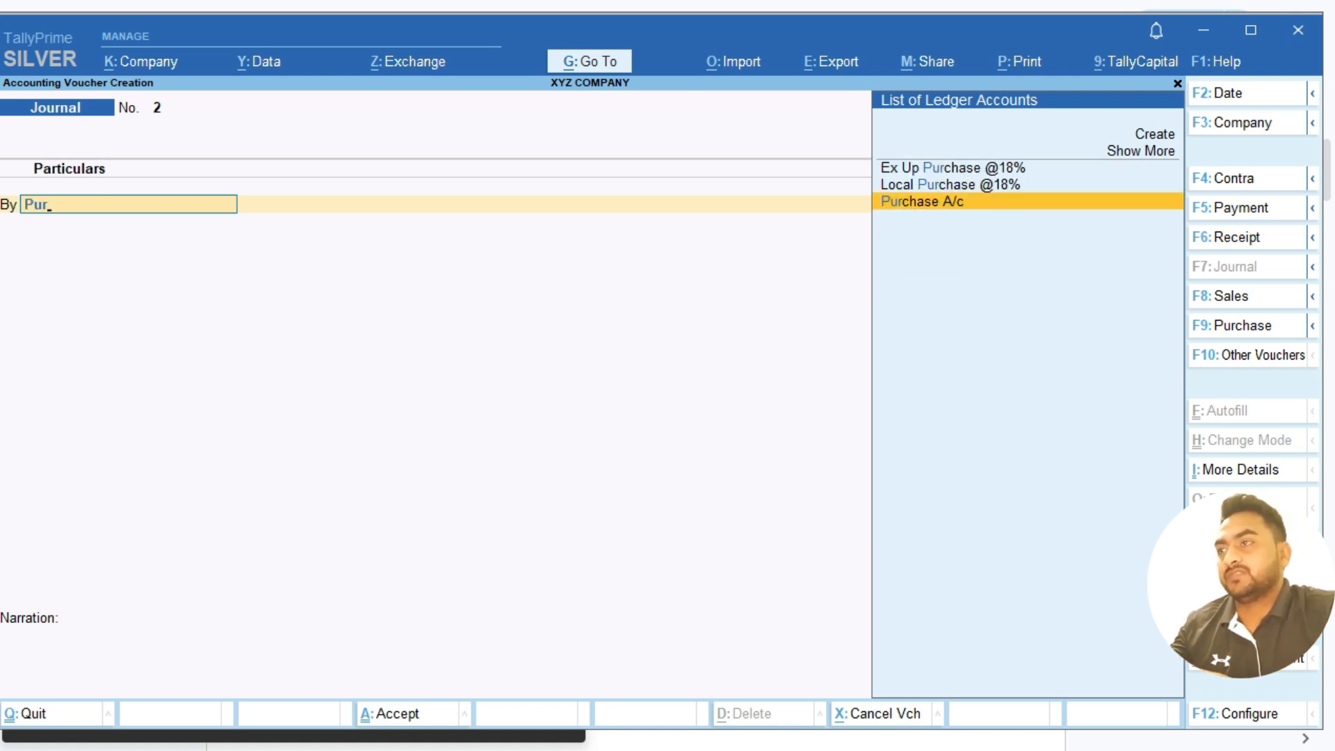
key("Return")
key("Escape")
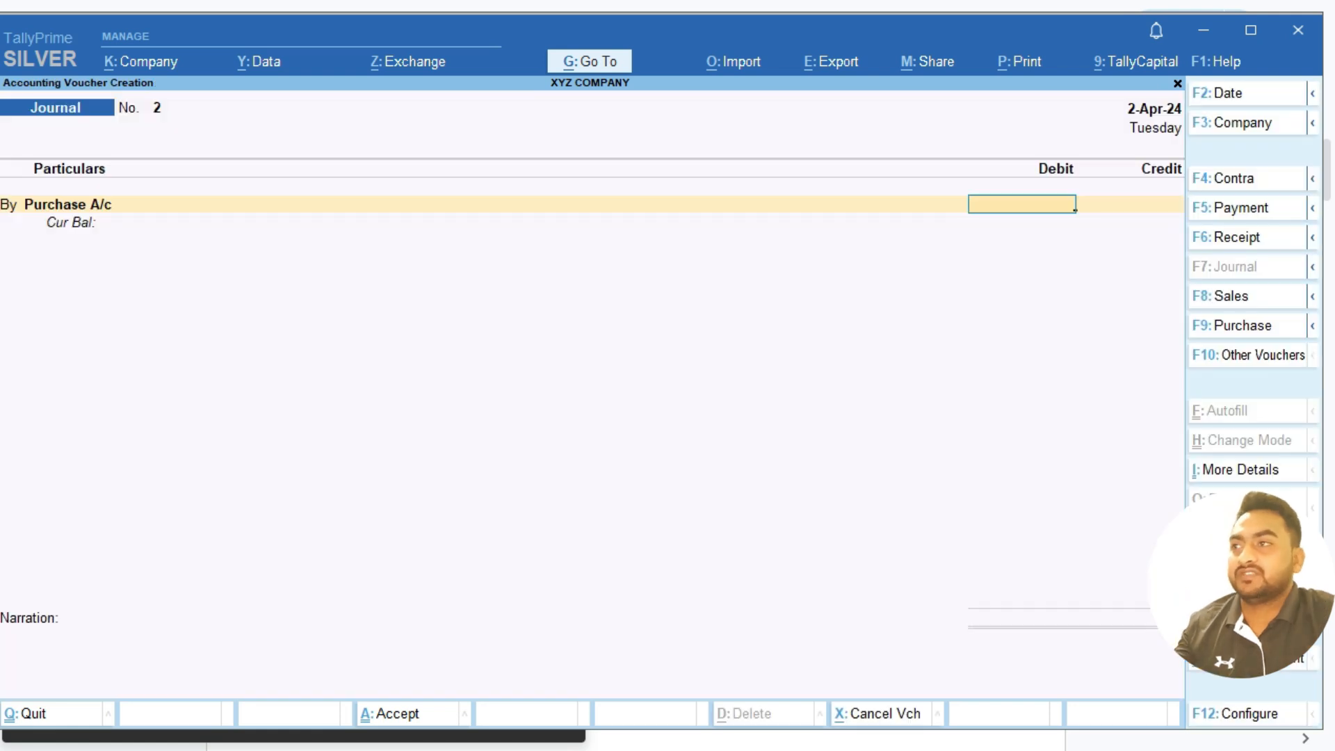
type("20000")
key("Return")
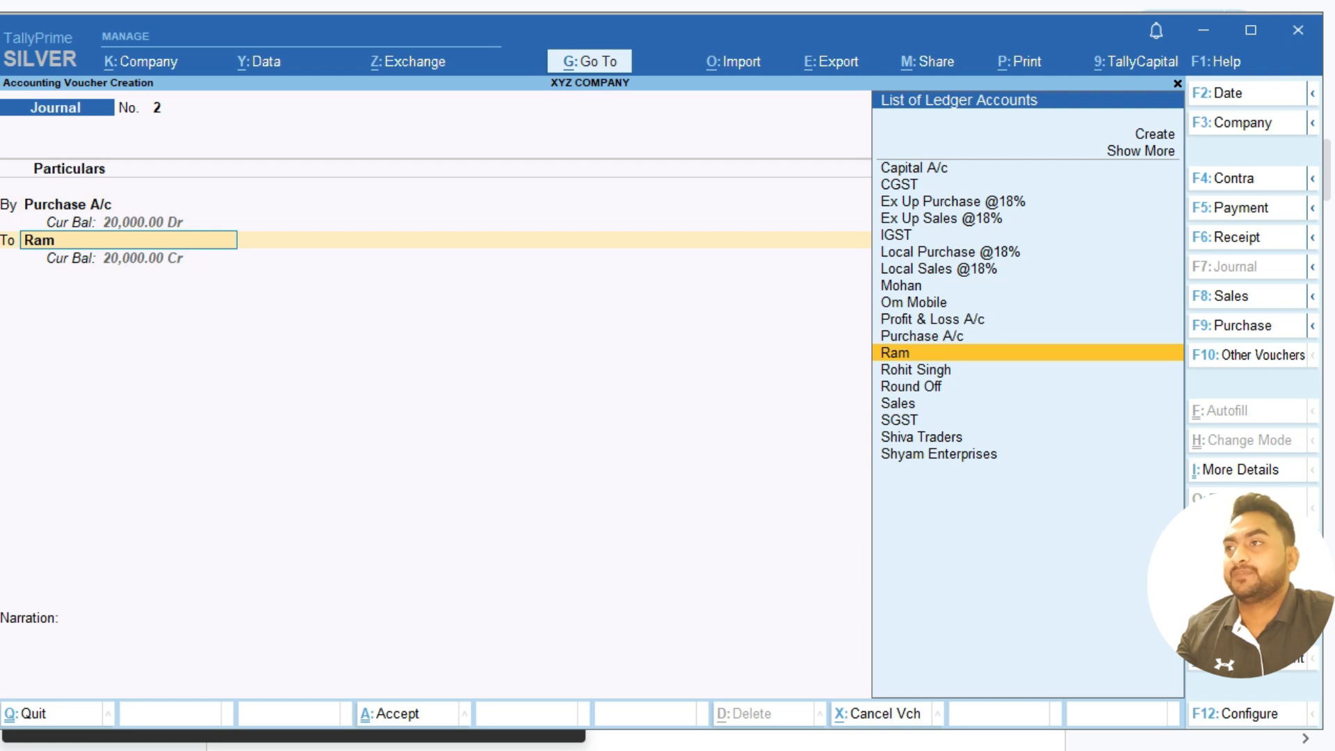
Credit the supplier's ledger with 20,000 and set its bill-wise reference to On Account.
key("Return")
key("BackSpace")
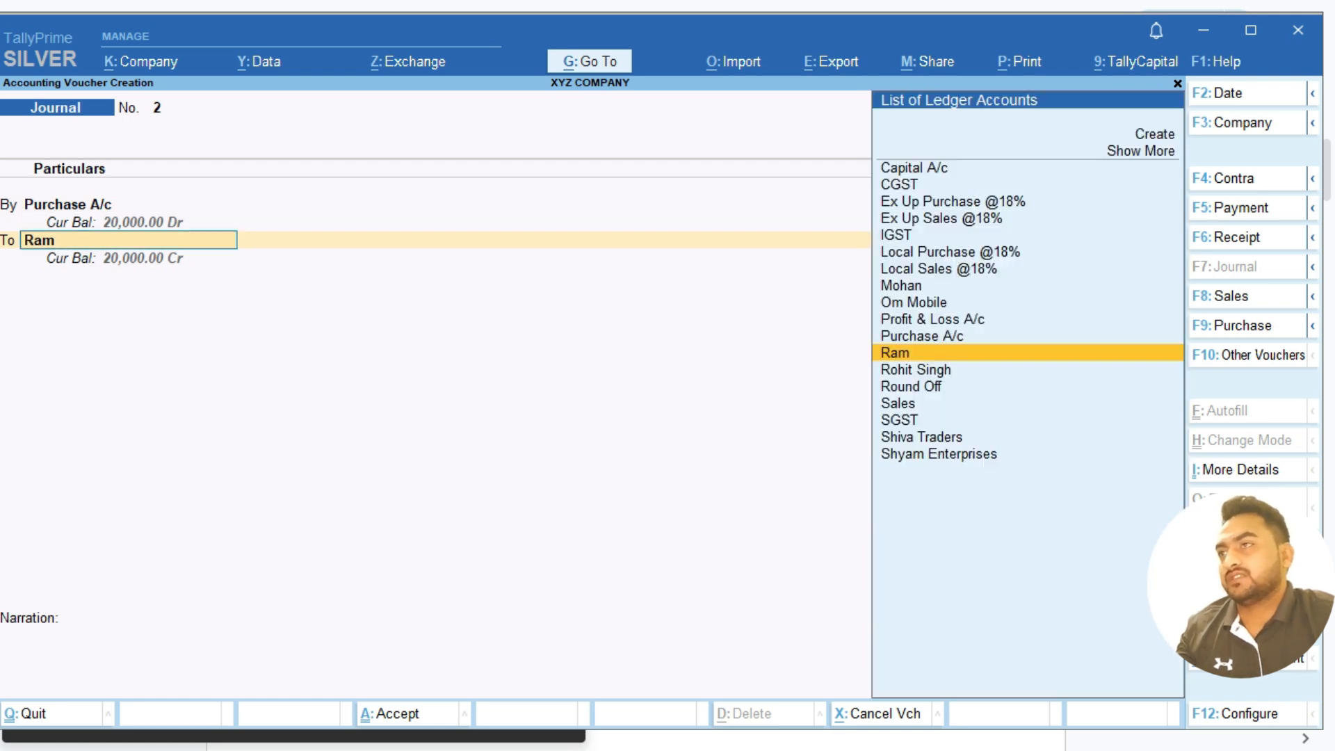
key("Return")
key("Return")
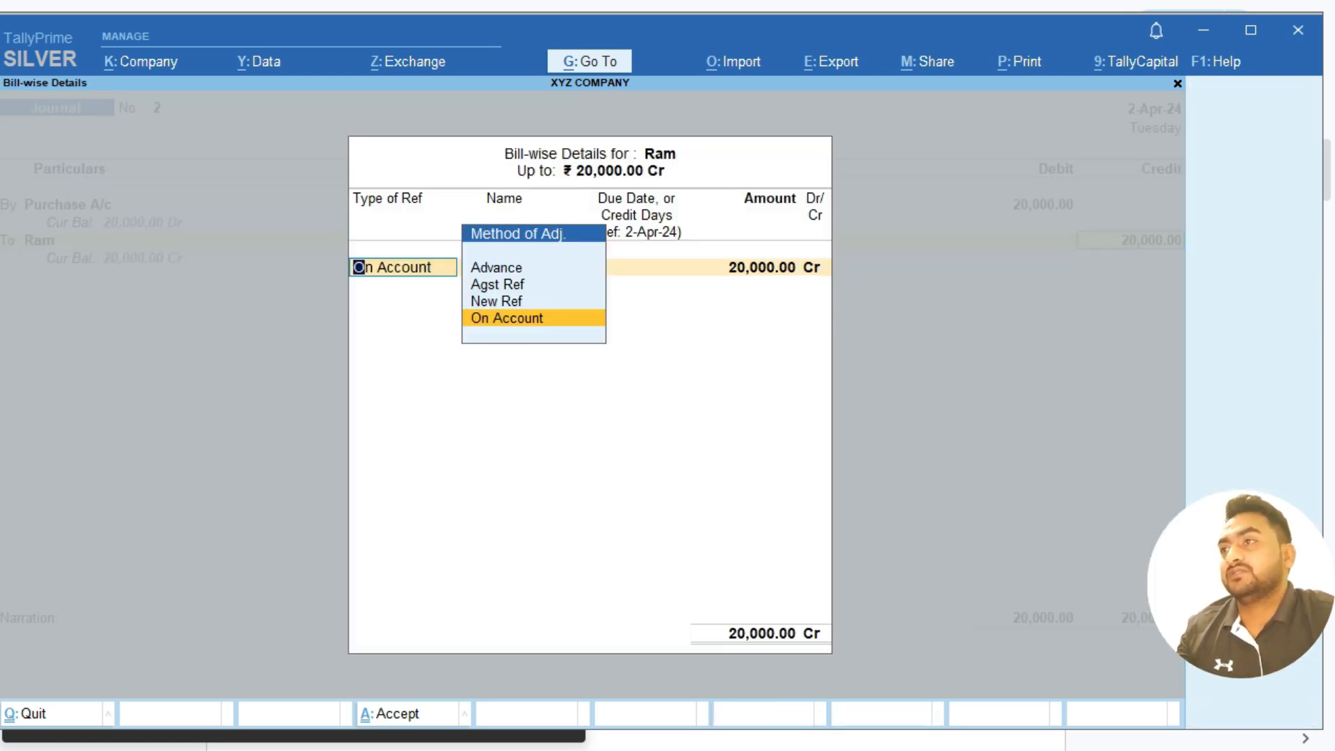
key("Return")
key("Return")
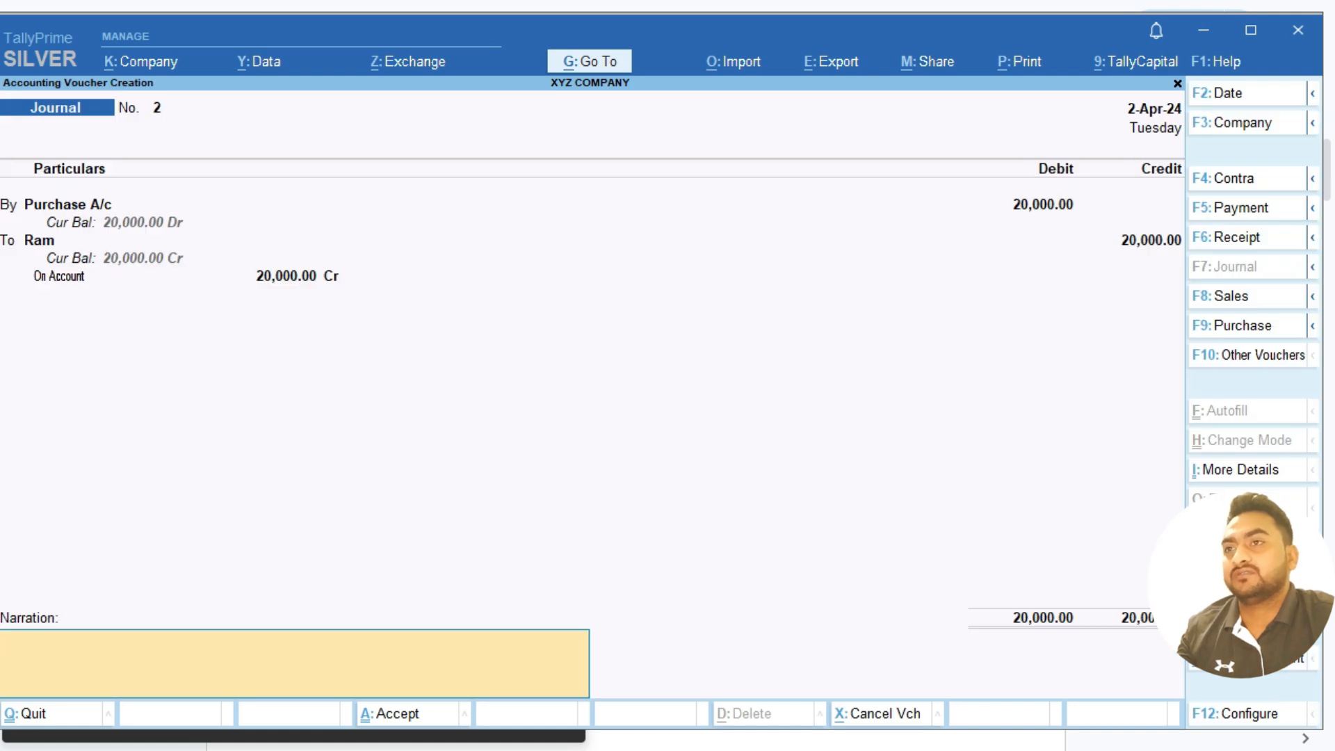
Enter the narration "being goods purchase from" followed by the supplier's name, and save the journal voucher.
type("be")
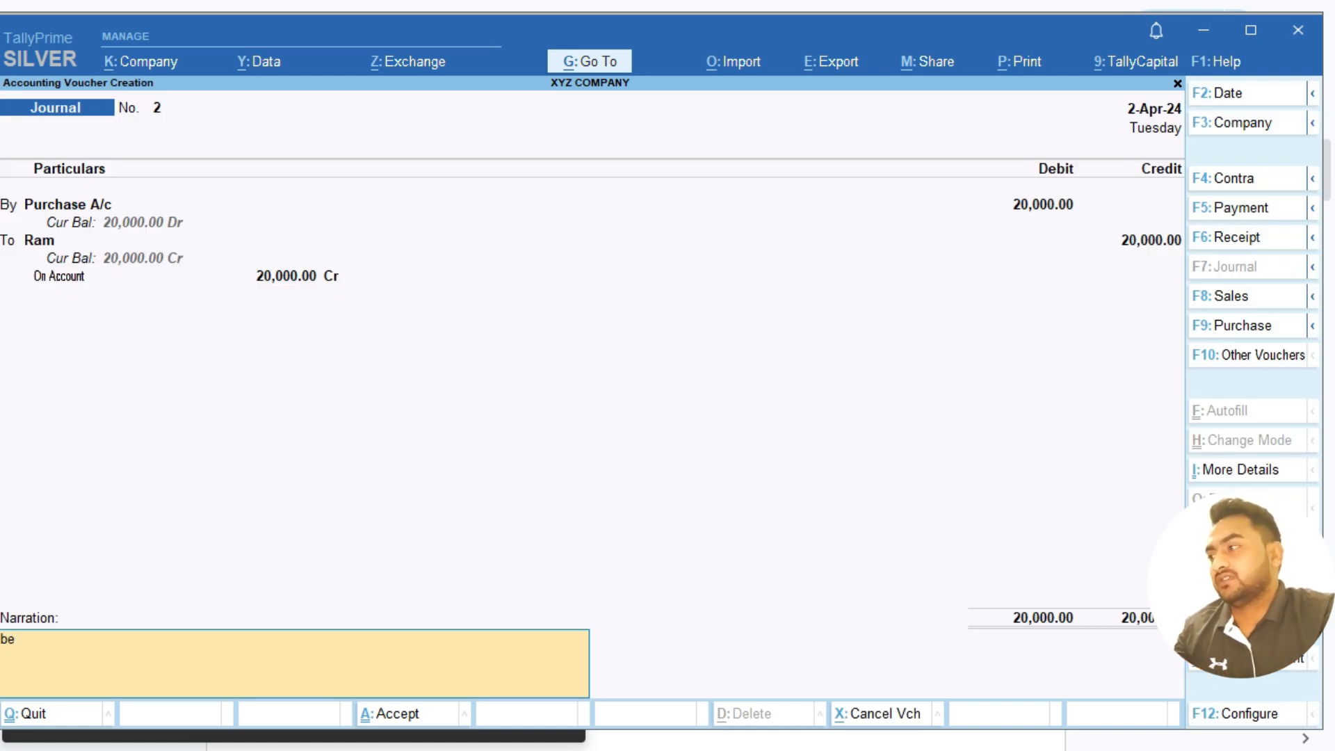
type("ing goods pur")
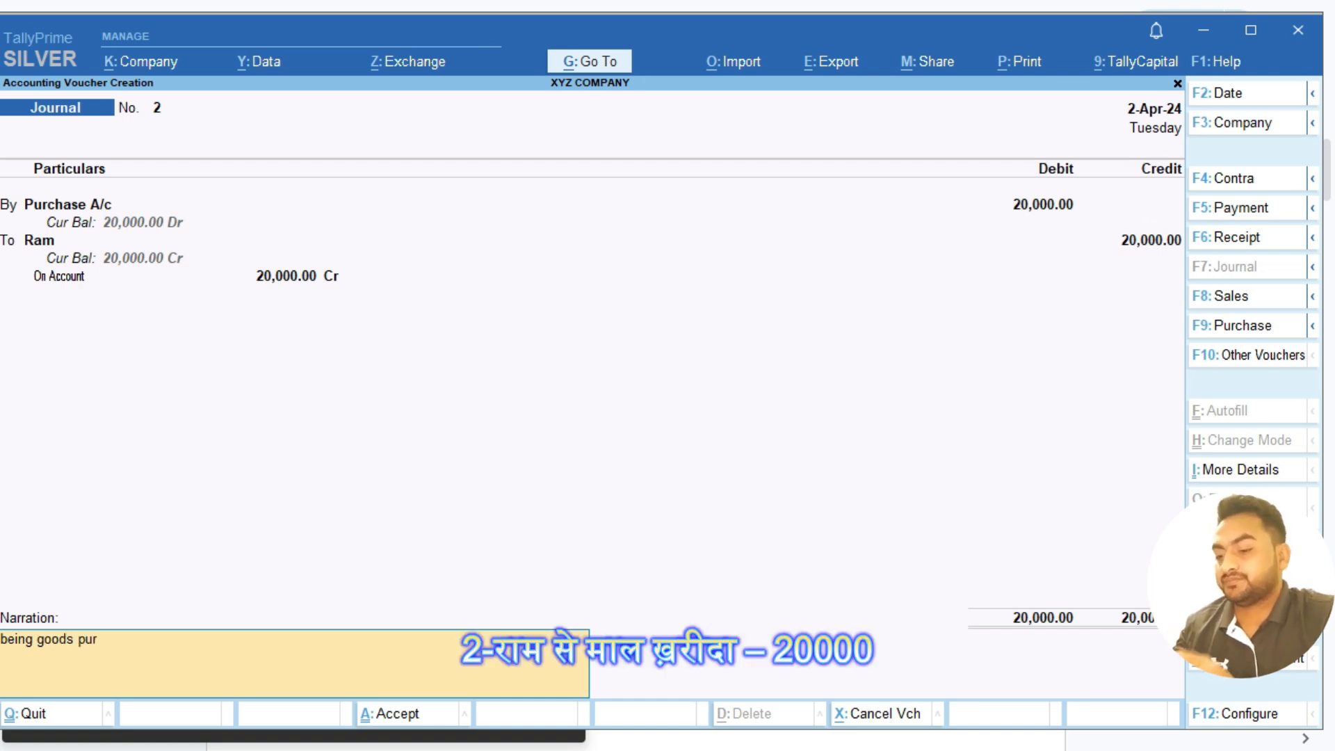
type("chase")
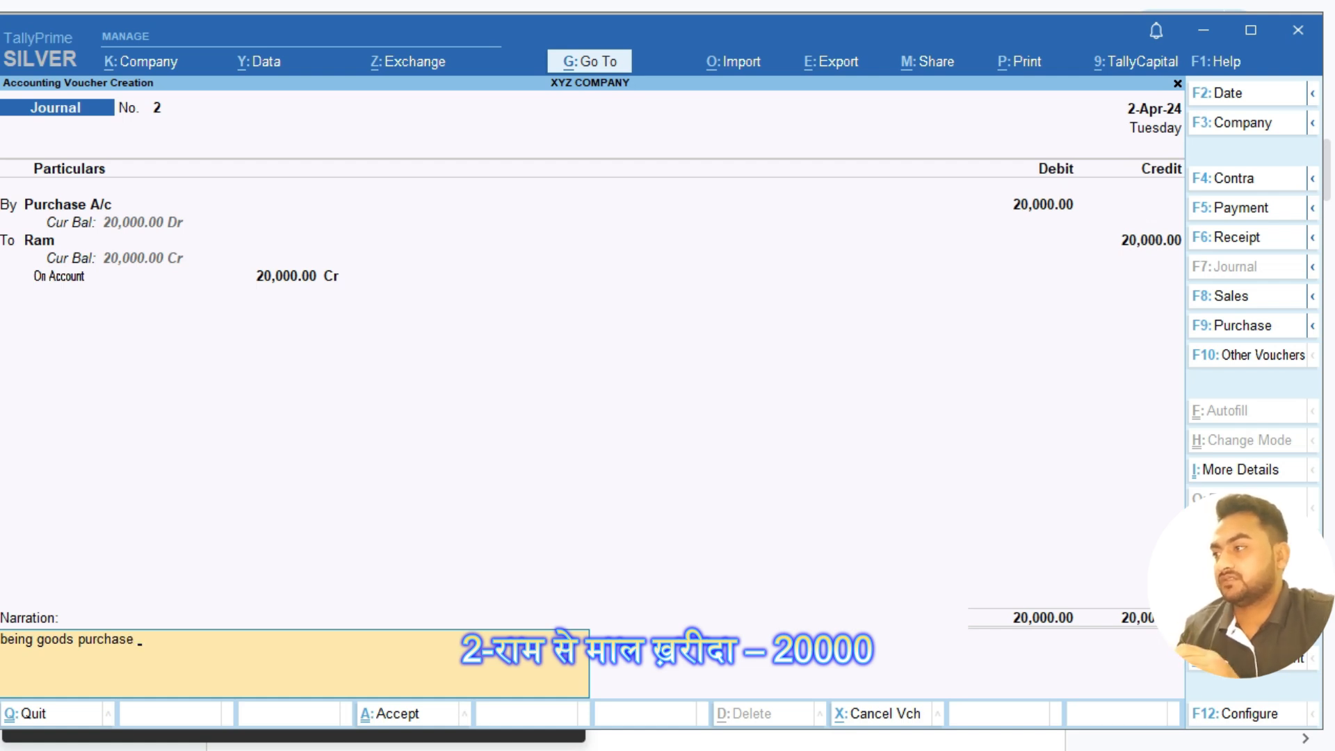
type(" f")
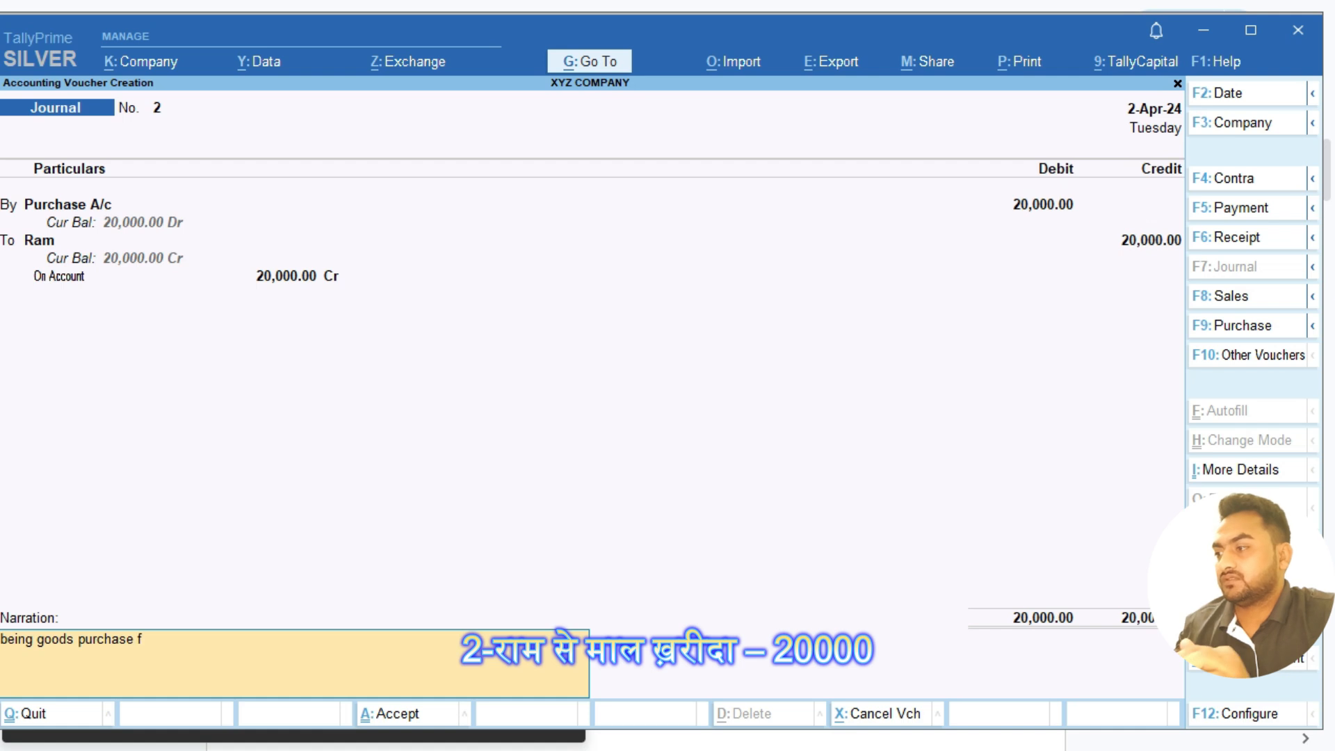
type("rom ram")
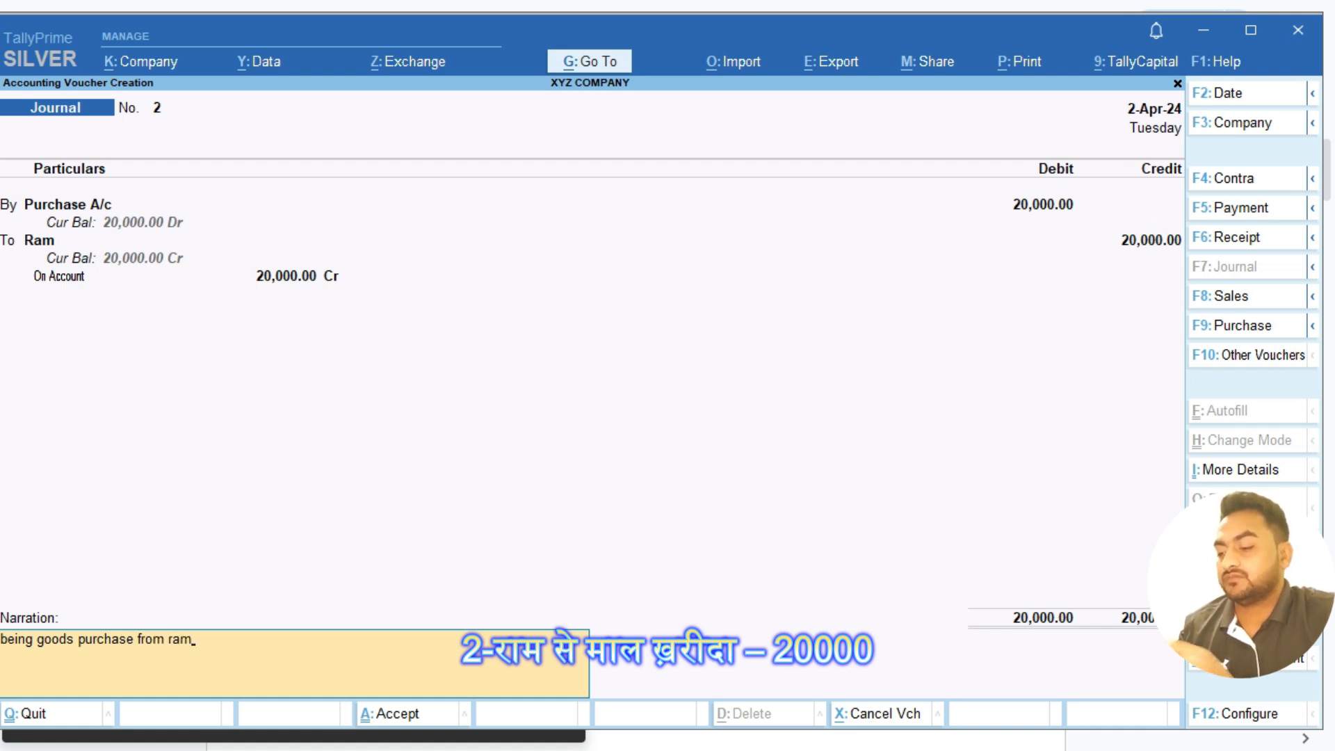
key("Return")
key("Return")
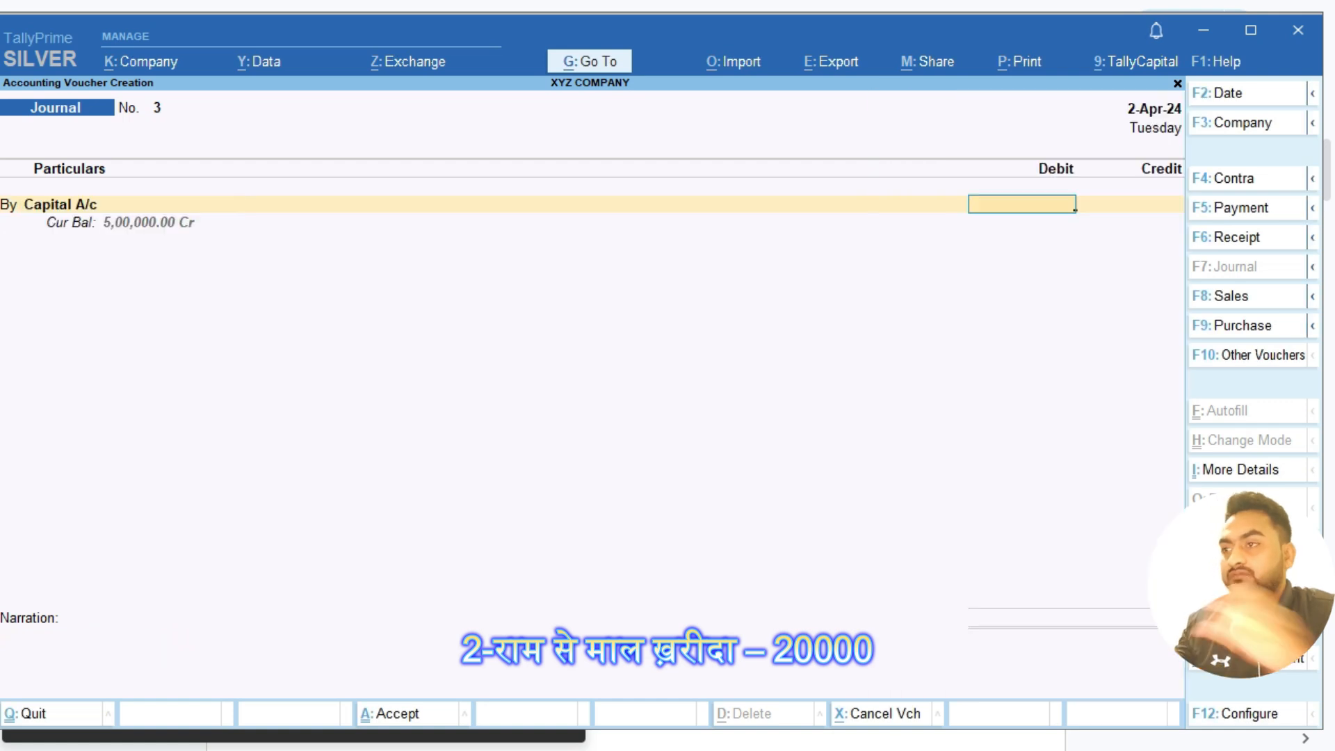
Return to the first ledger entry of the new journal voucher and set its date to 3-Apr-24.
key("BackSpace")
key("F2")
key("Return")
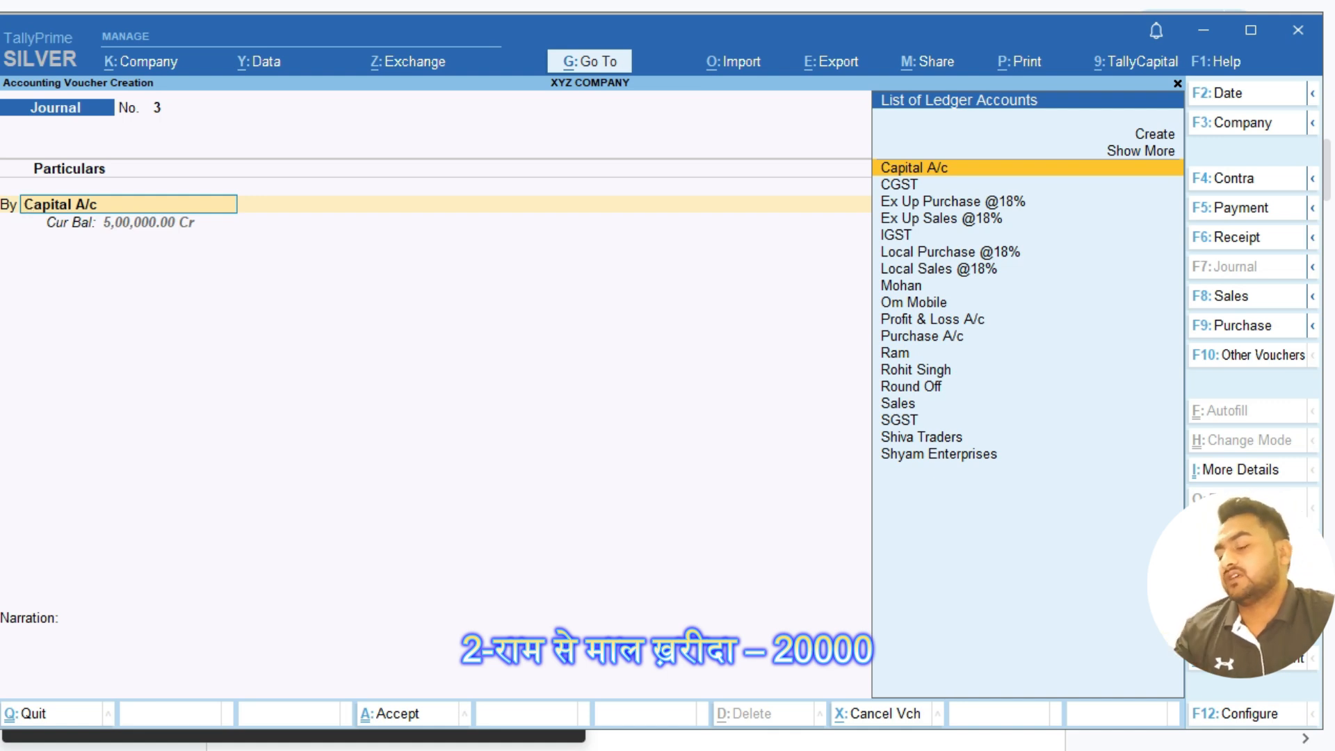
Debit the supplier's ledger with 2000 and set its bill-wise reference to On Account.
type("Ram")
key("Return")
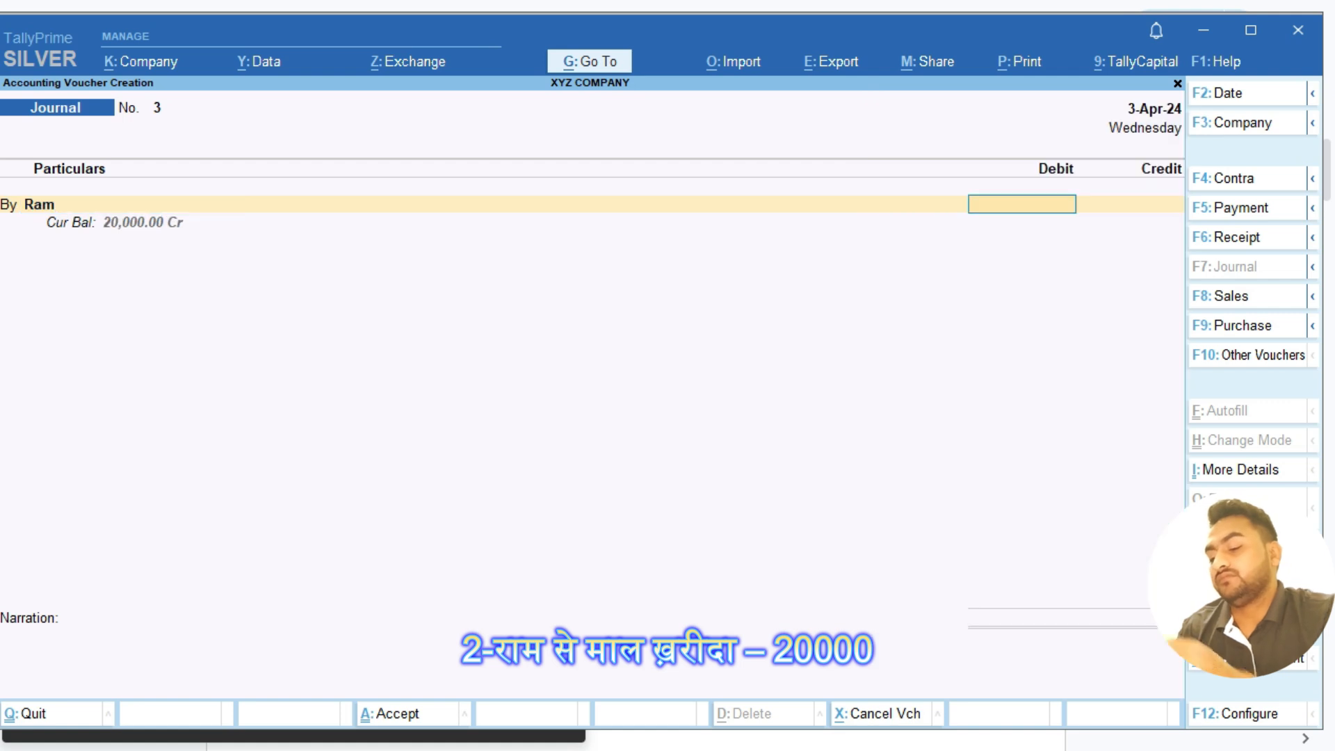
type("2000")
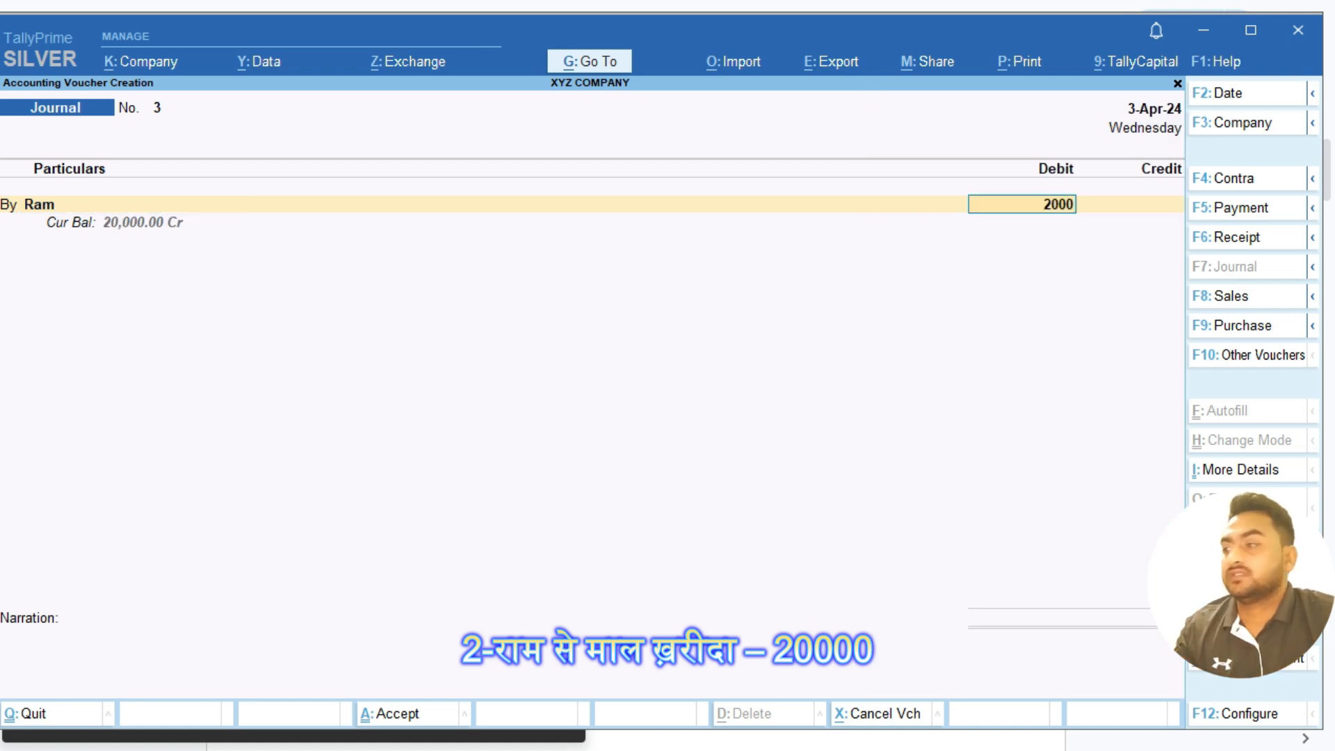
key("Return")
key("Return")
key("Return")
key("Return")
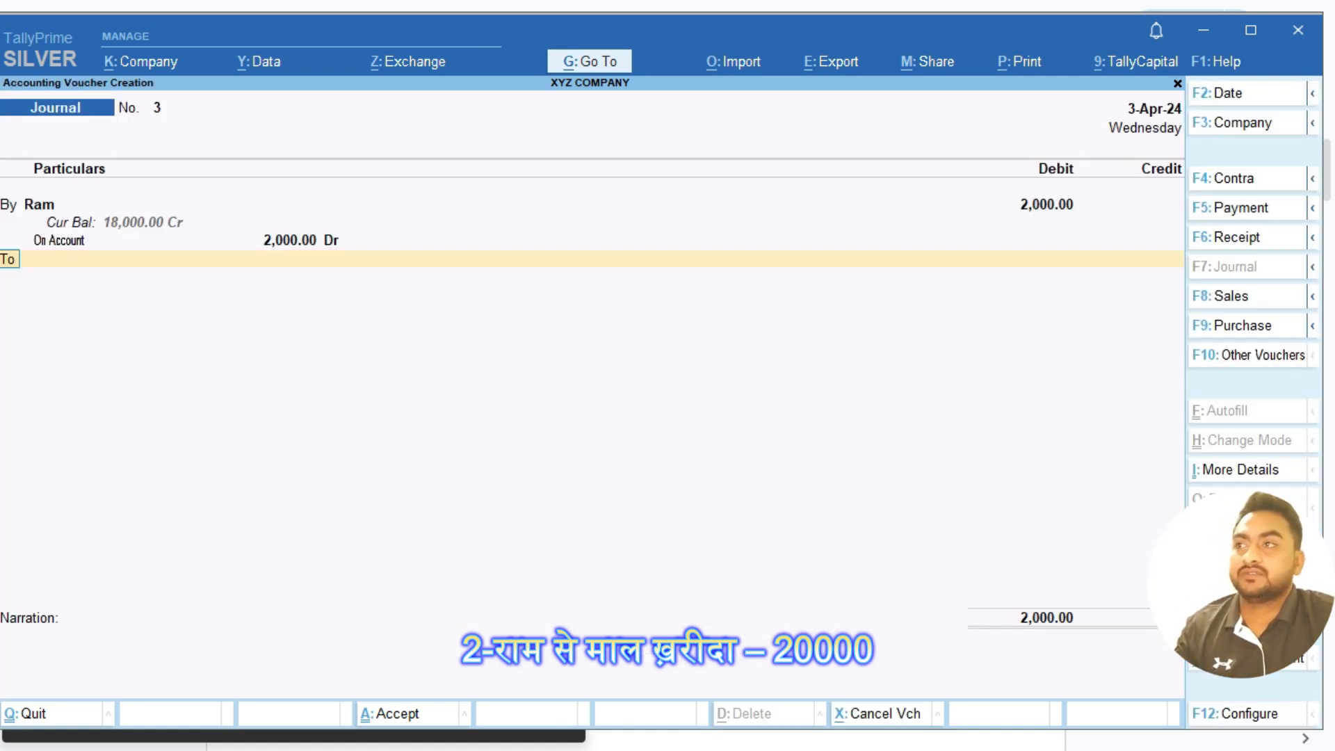
Credit Purchase A/c with 2,000, leaving its inventory allocations empty.
key("Return")
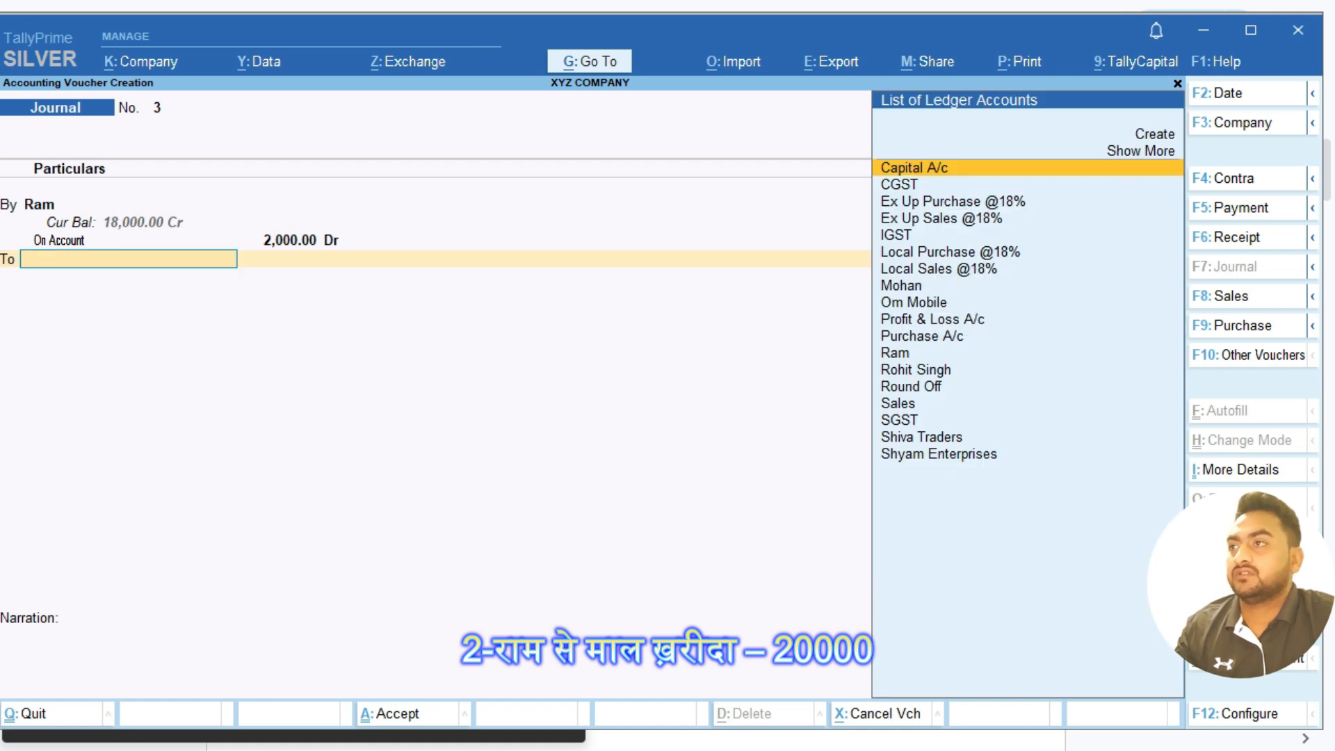
type("Pur")
key("Return")
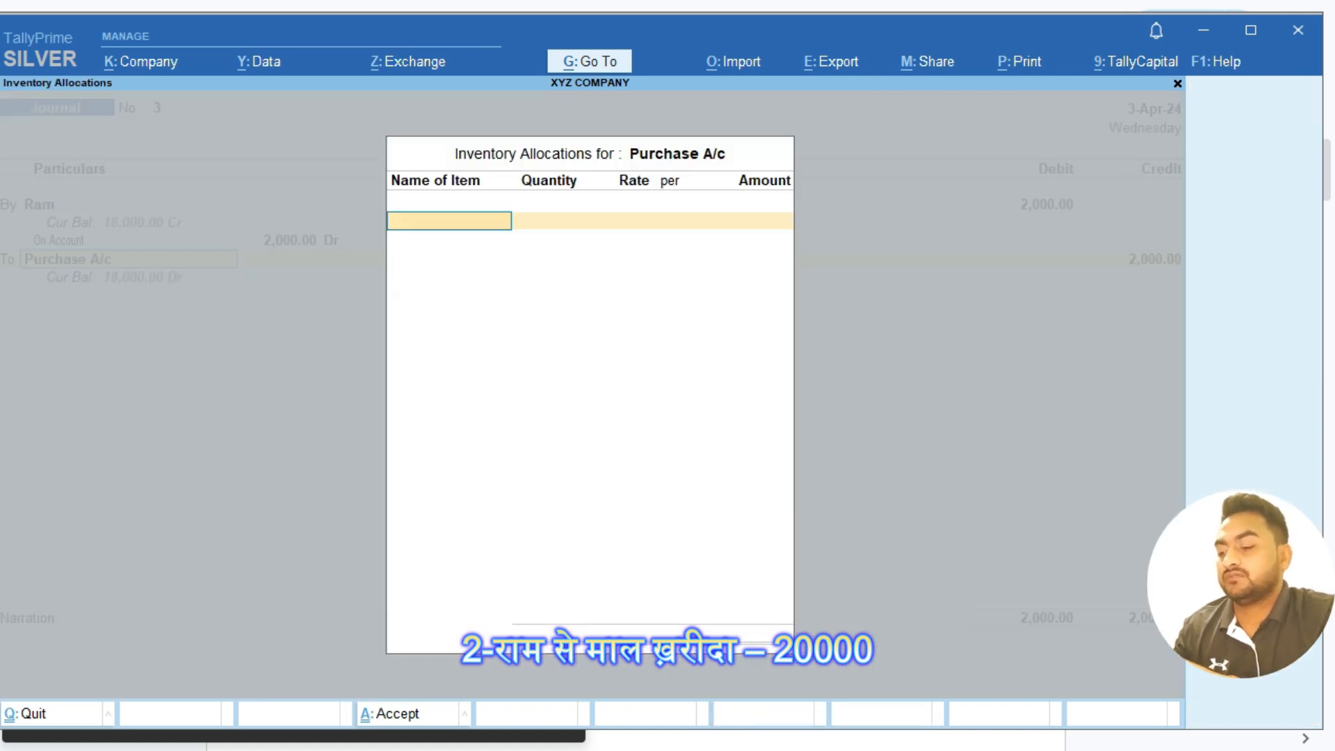
key("Return")
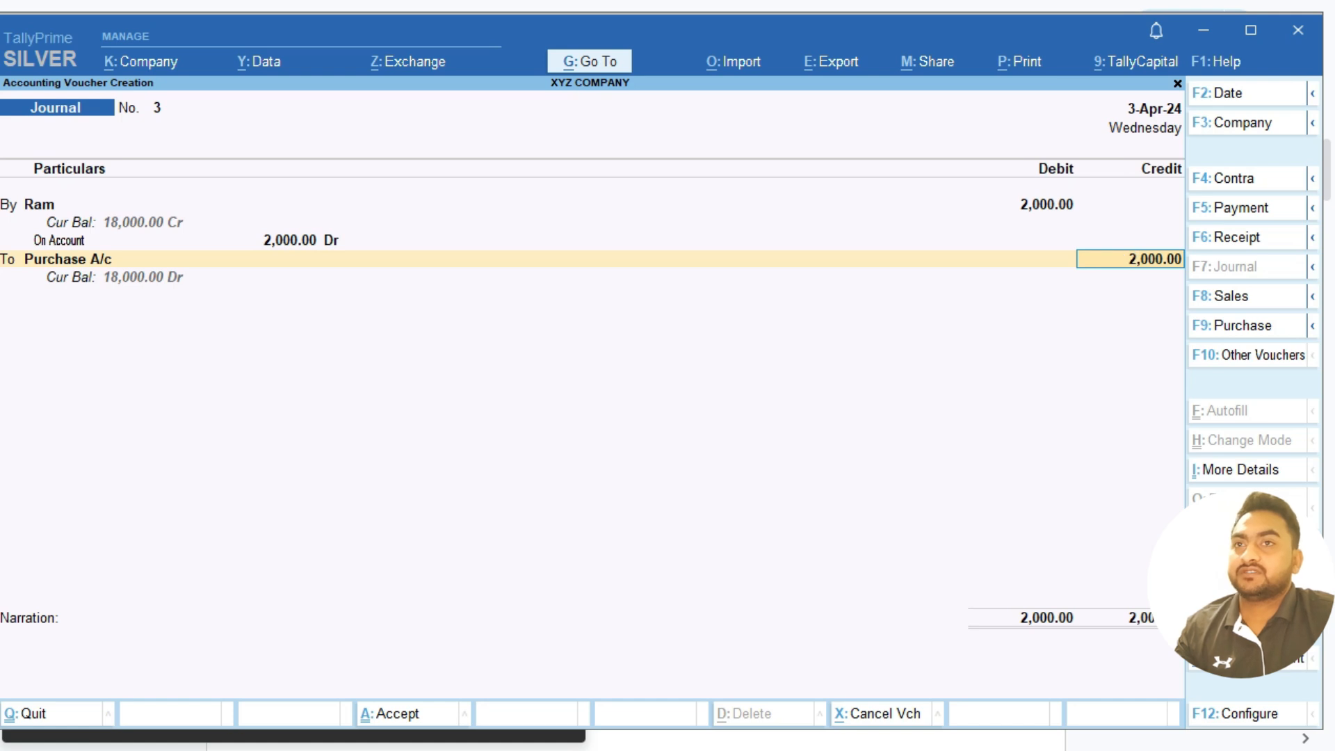
key("Return")
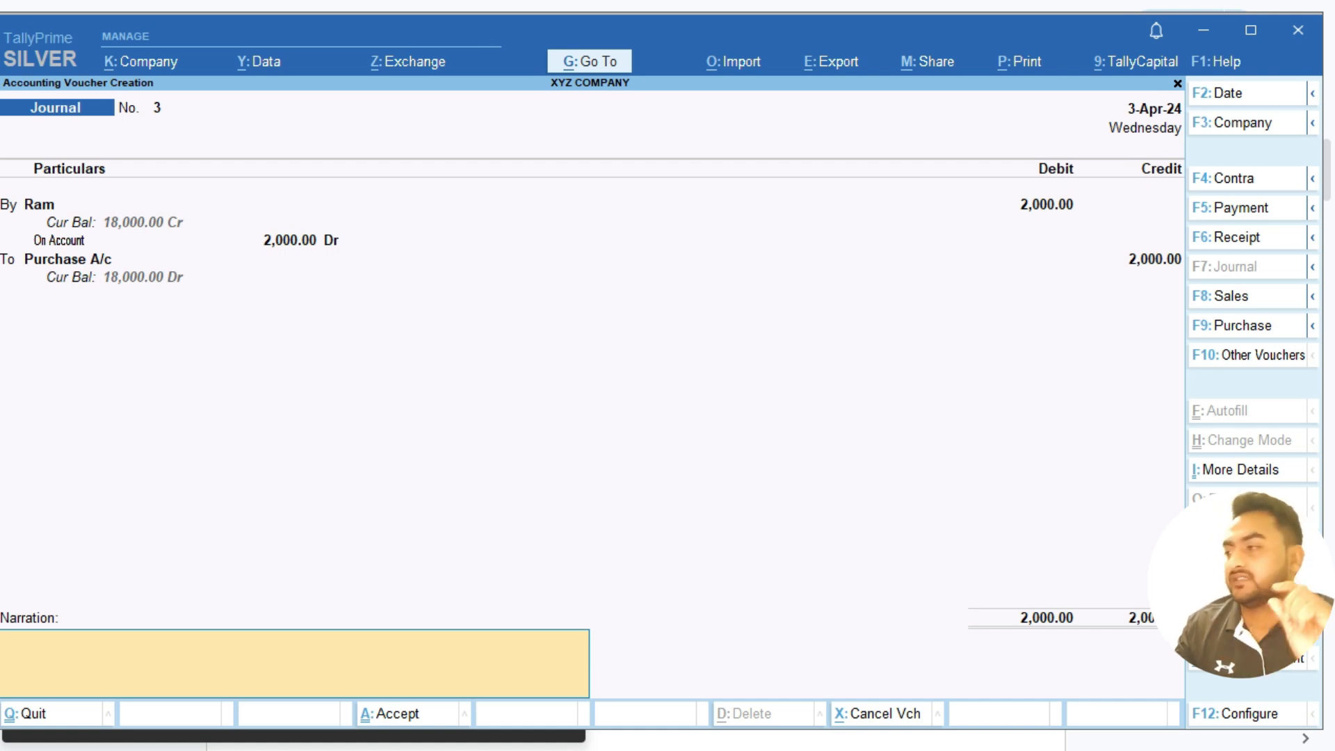
Enter the narration "being goods purchase return to" followed by the supplier's name, and save the journal voucher.
type("being goods")
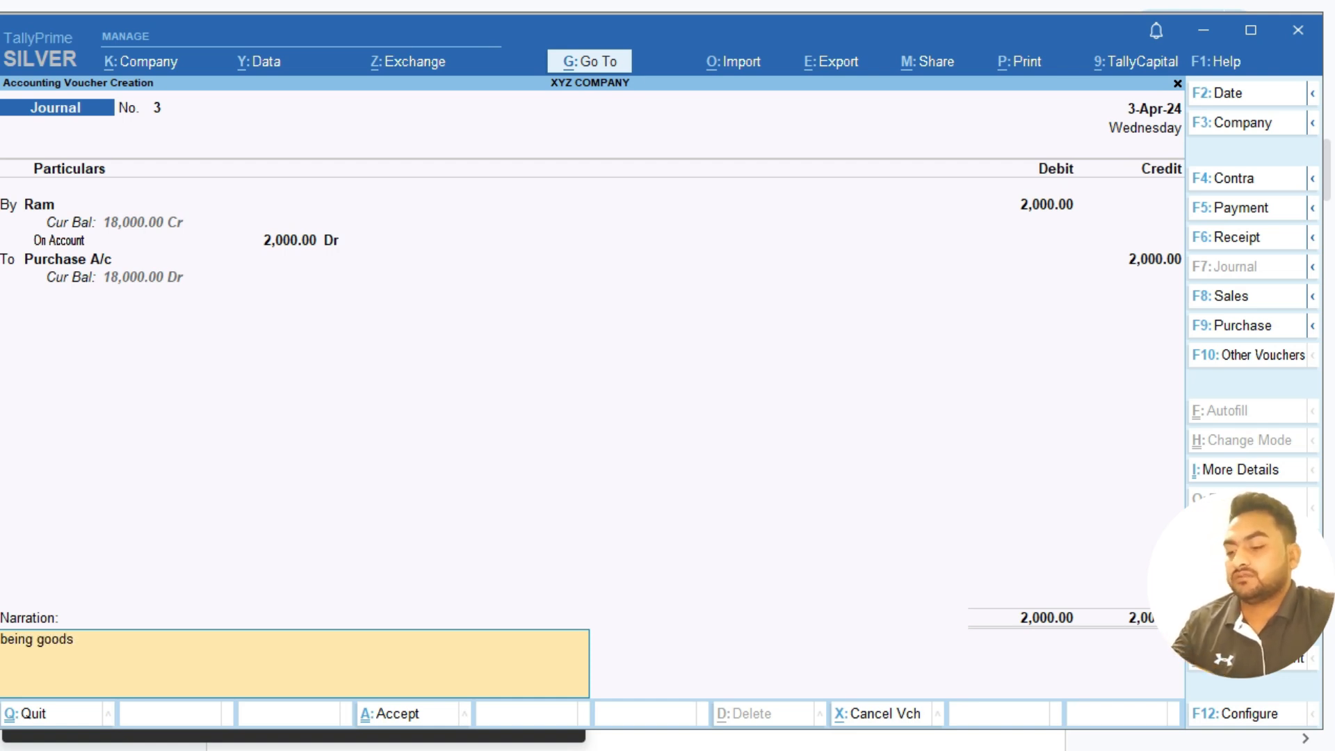
type(" p")
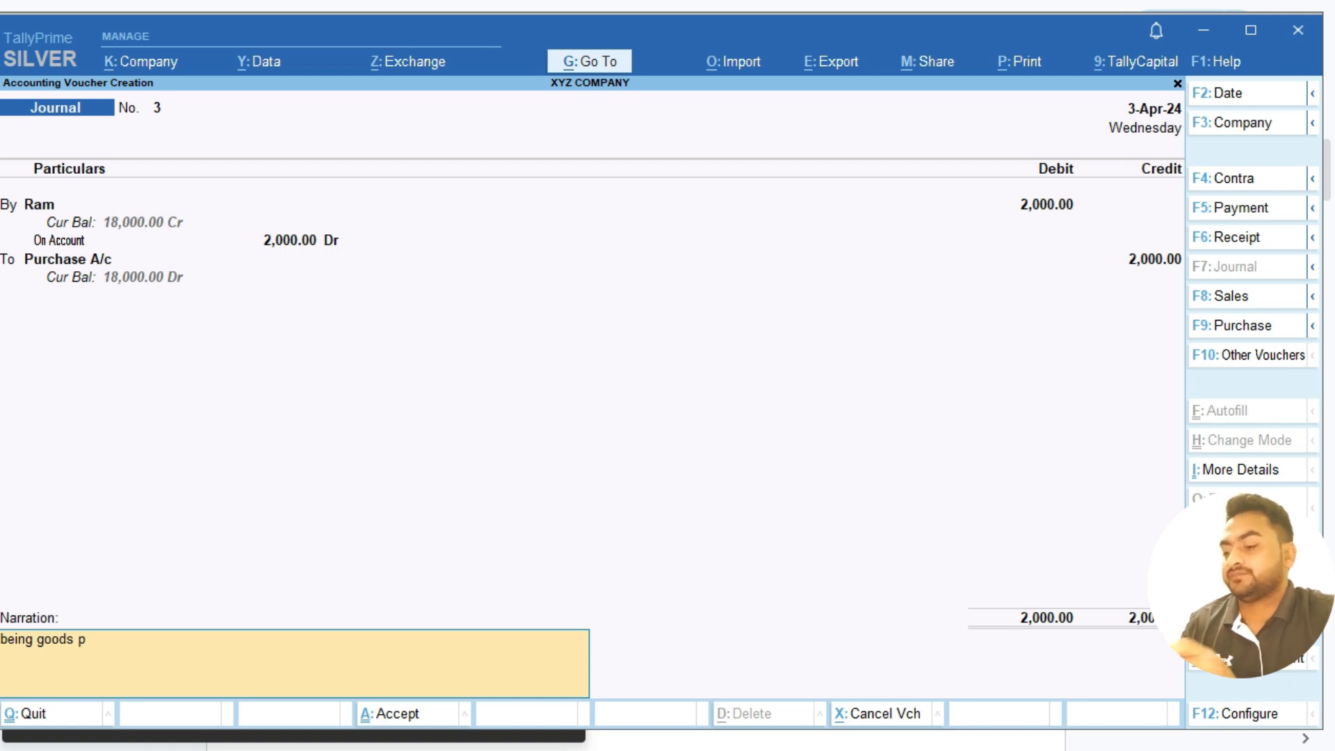
type("urchase return")
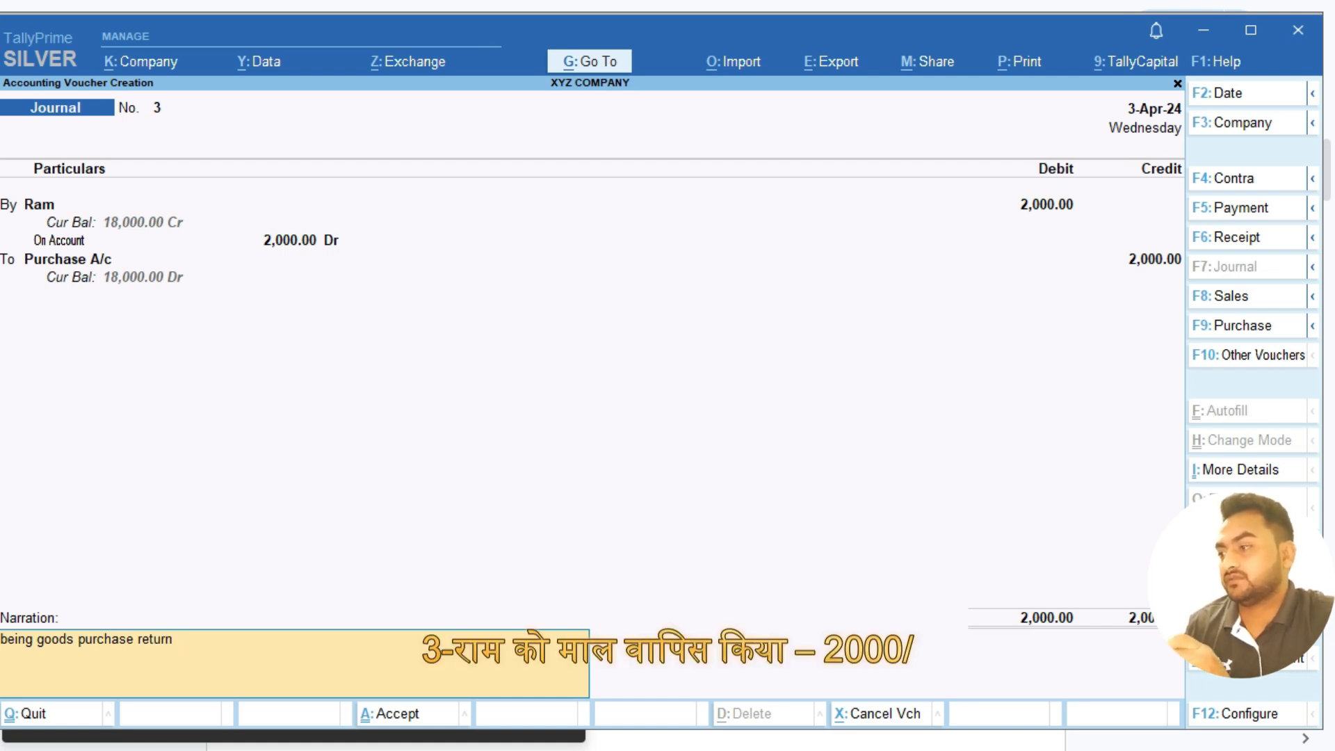
type(" to t")
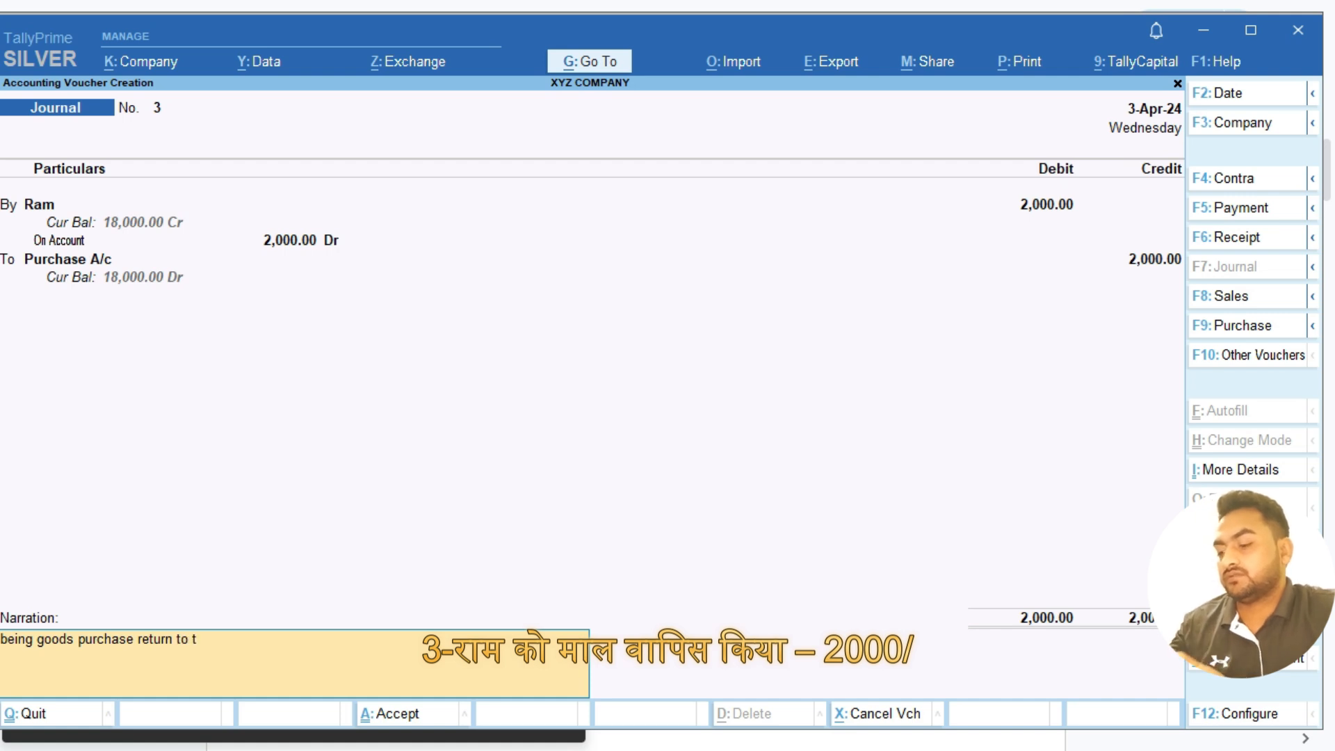
key("BackSpace")
type("ram")
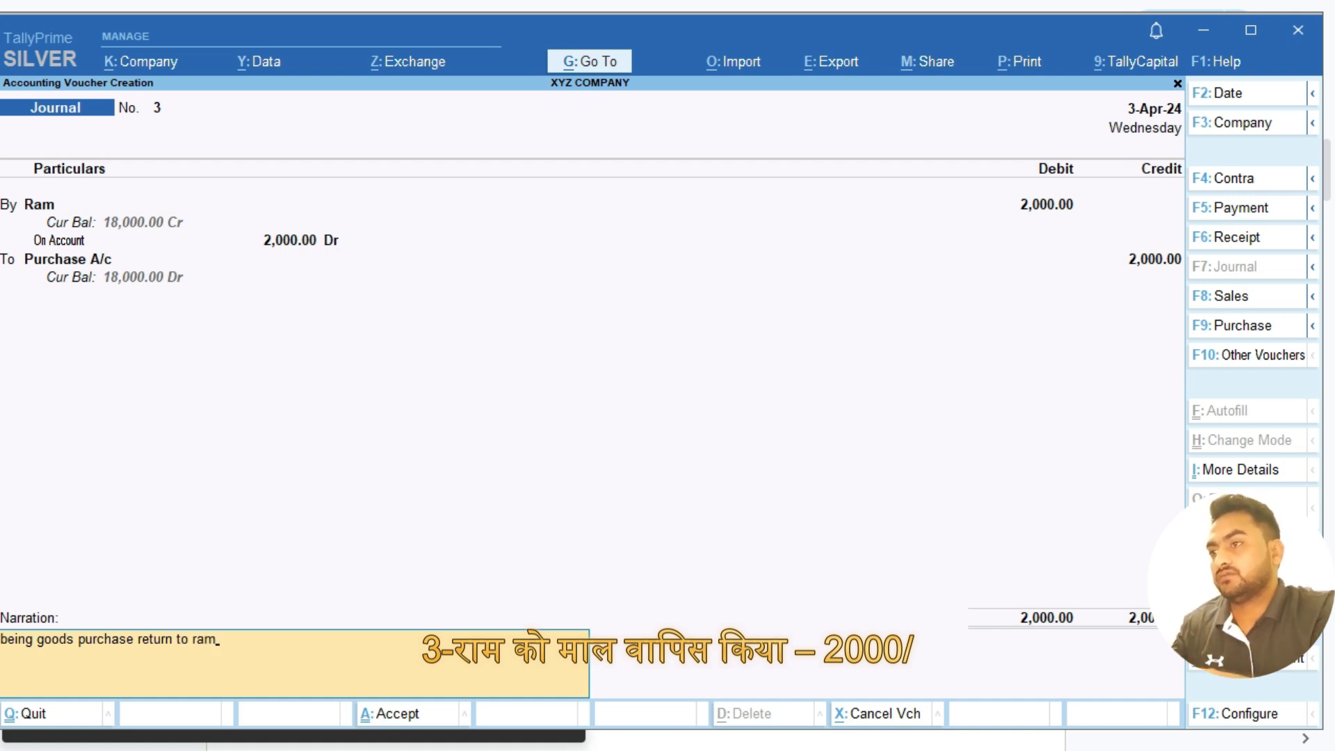
key("Return")
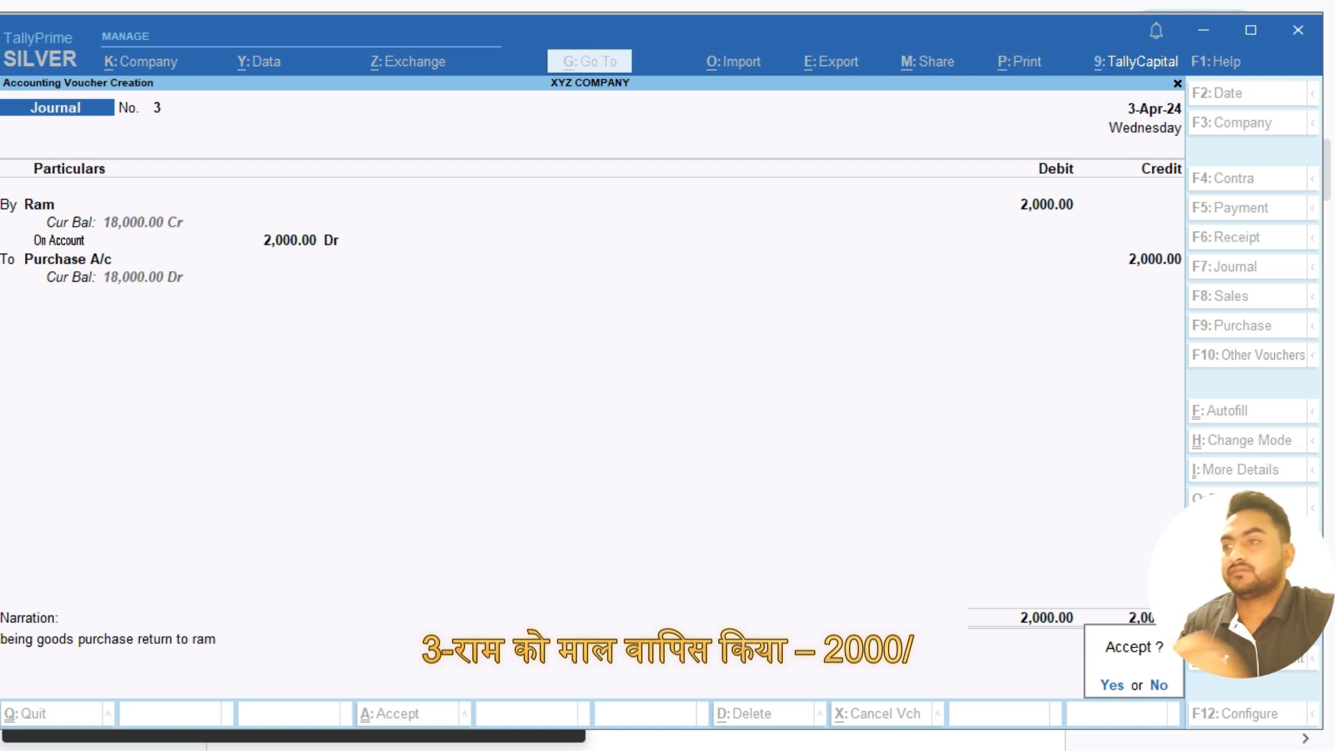
key("Return")
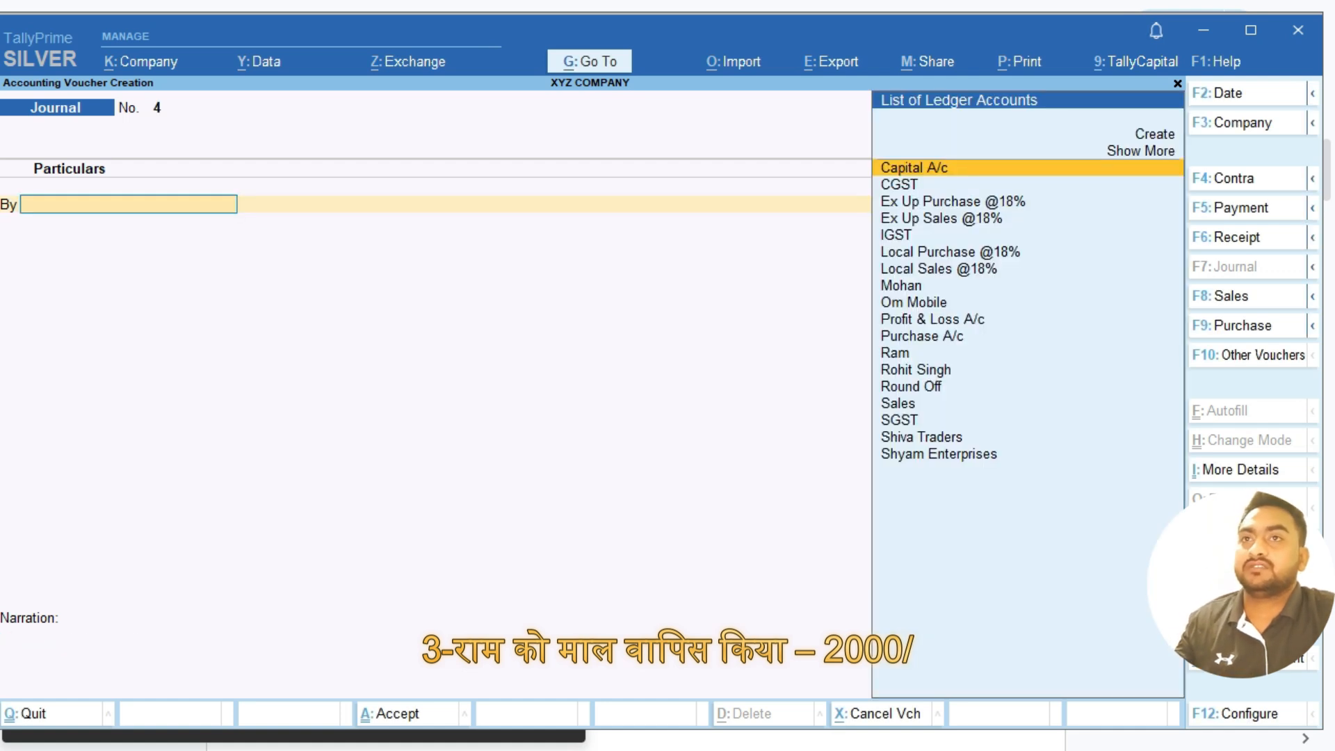
Set the voucher date to 4-Apr-24 and switch to a payment voucher.
key("F2")
key("Return")
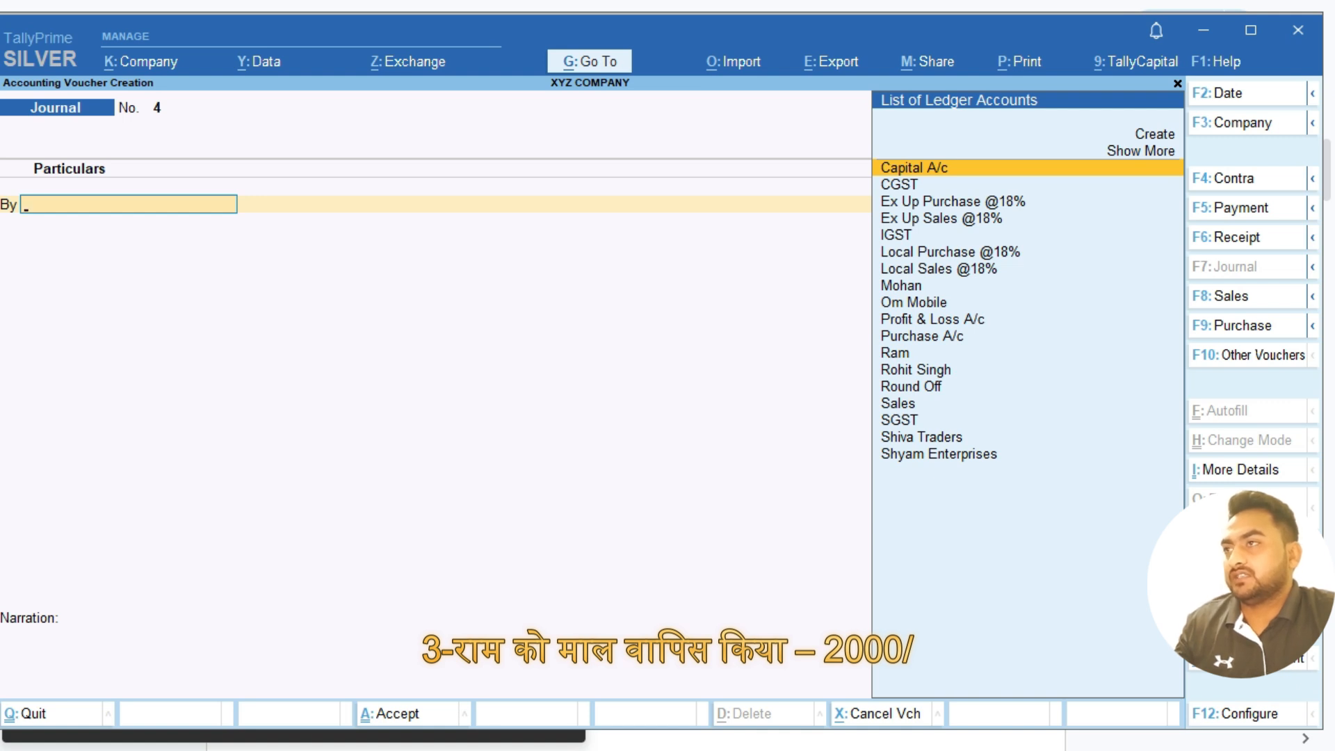
key("F5")
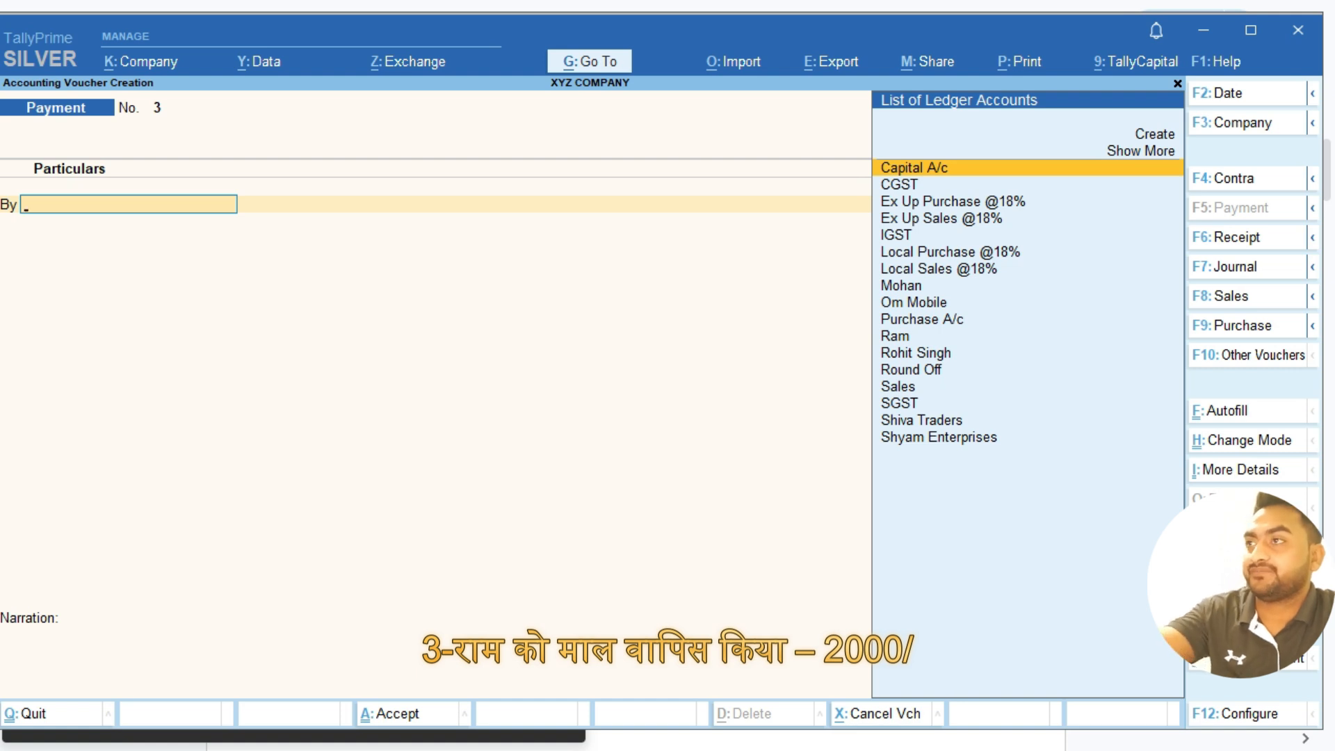
Debit the supplier's ledger with 18000 in the payment voucher and set its bill-wise reference to On Account.
type("Ram")
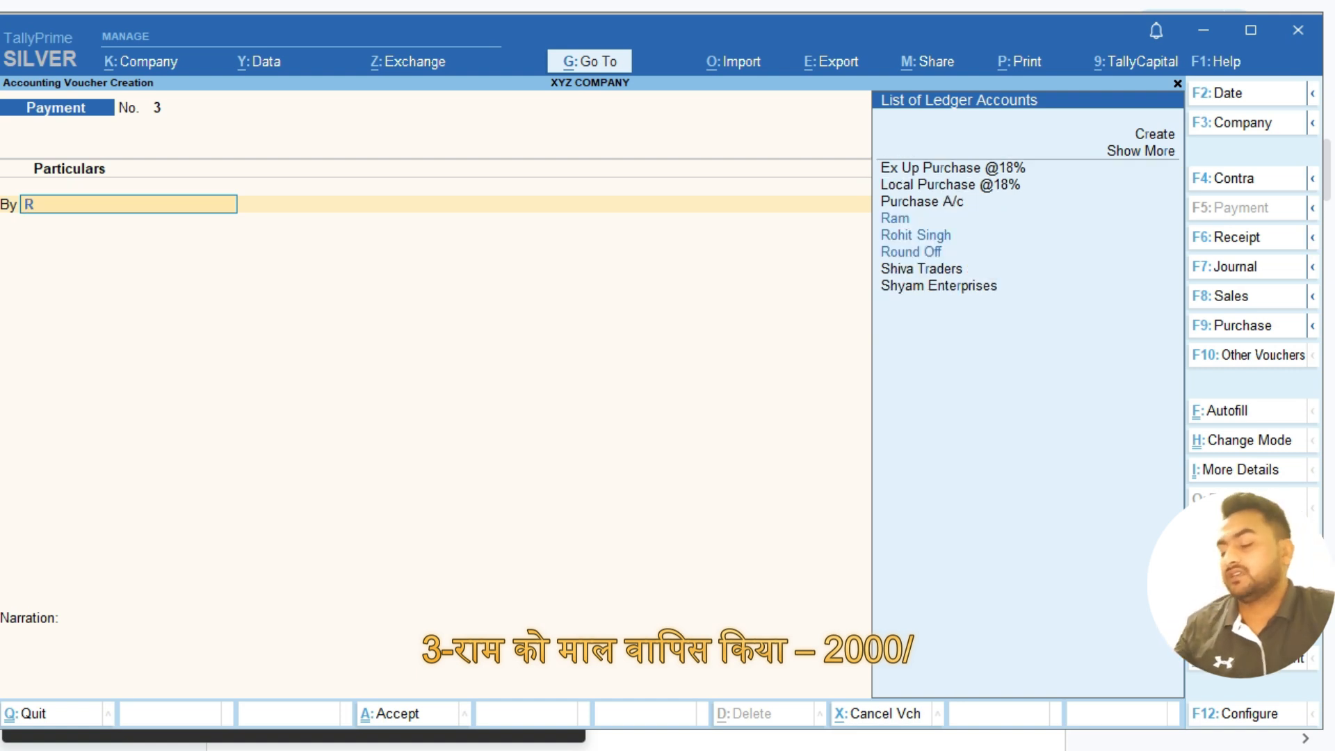
key("Return")
type("18000")
key("Return")
key("Return")
key("Return")
key("Return")
Credit Cash with 18,000 in the payment voucher.
key("Return")
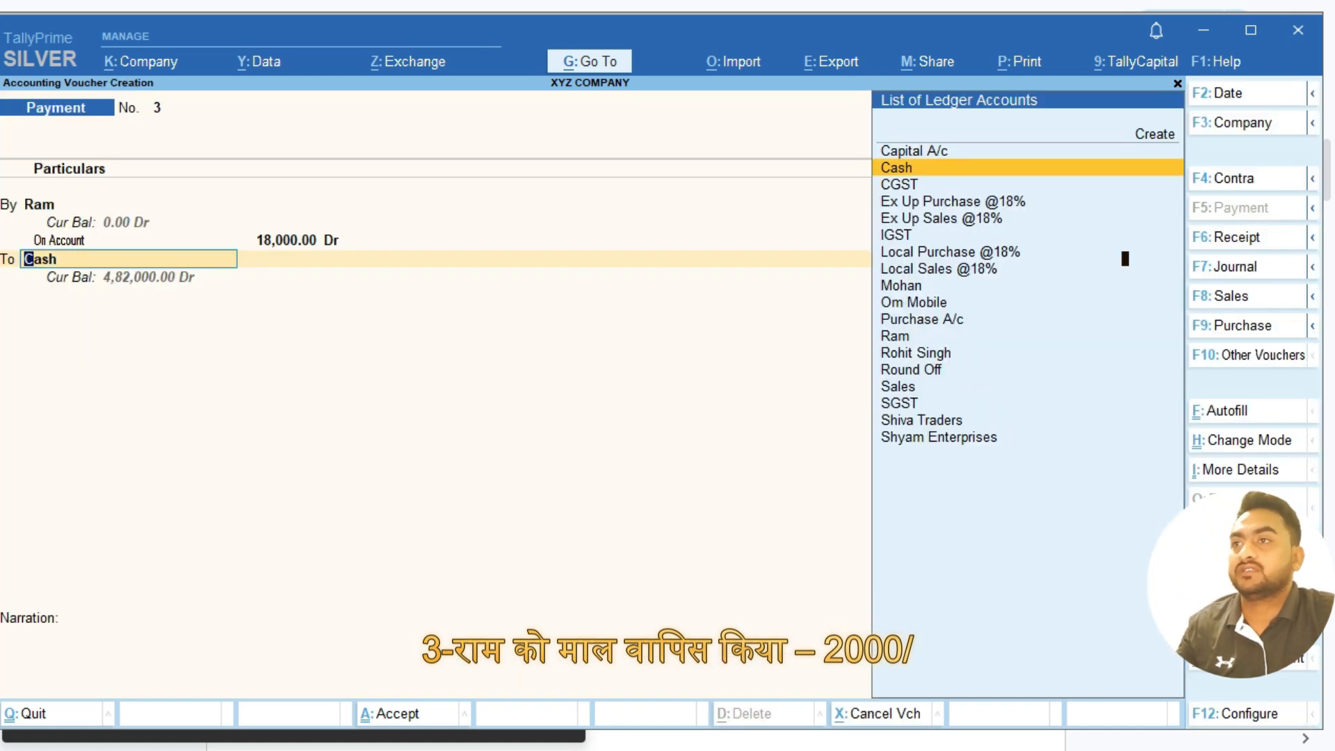
key("Return")
key("Return")
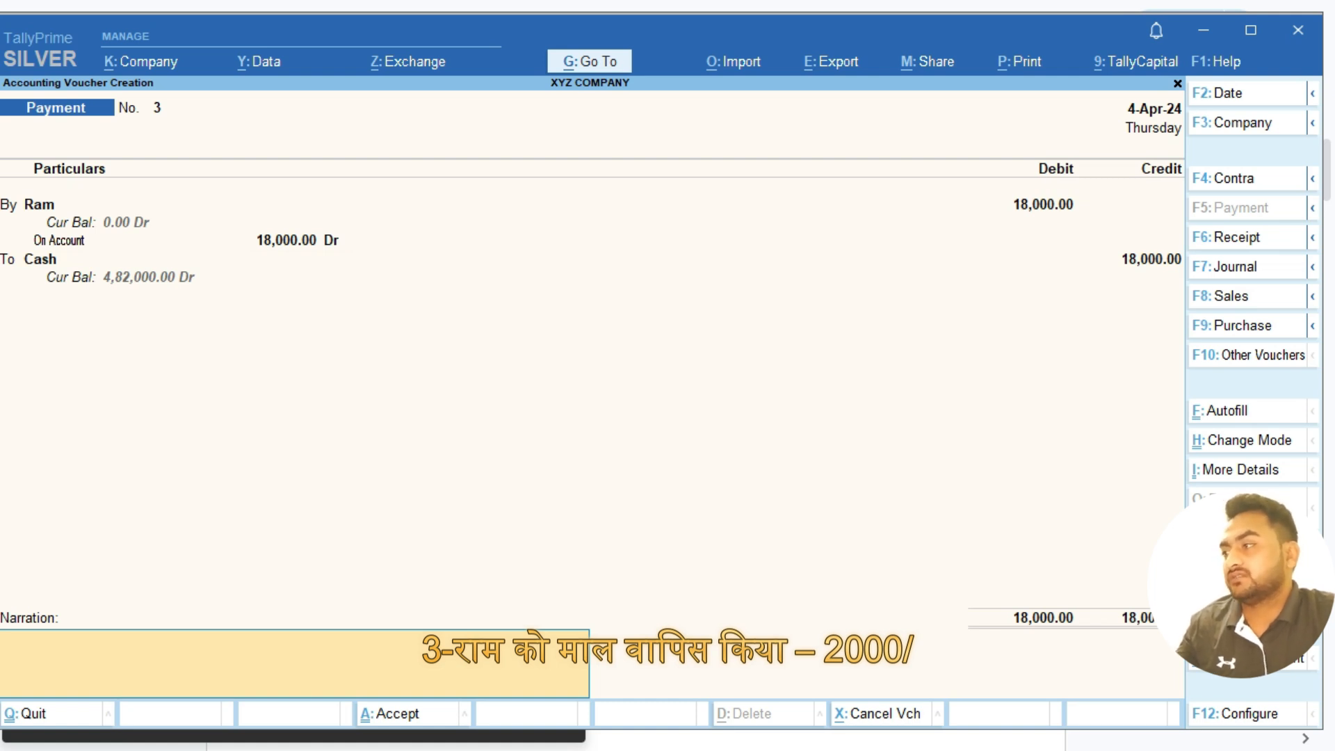
Enter the narration "being cash full payment to" followed by the supplier's name, and save the payment voucher.
type("being cash fu")
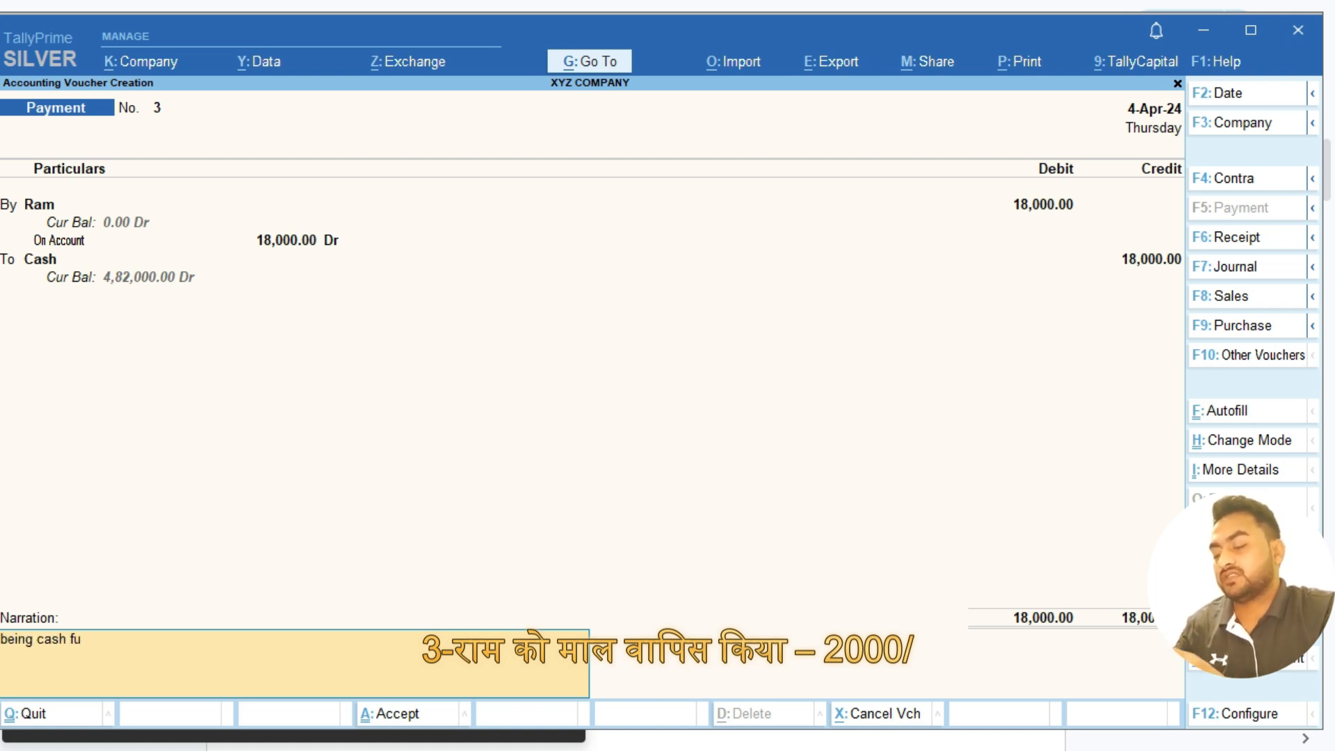
type("ll oay")
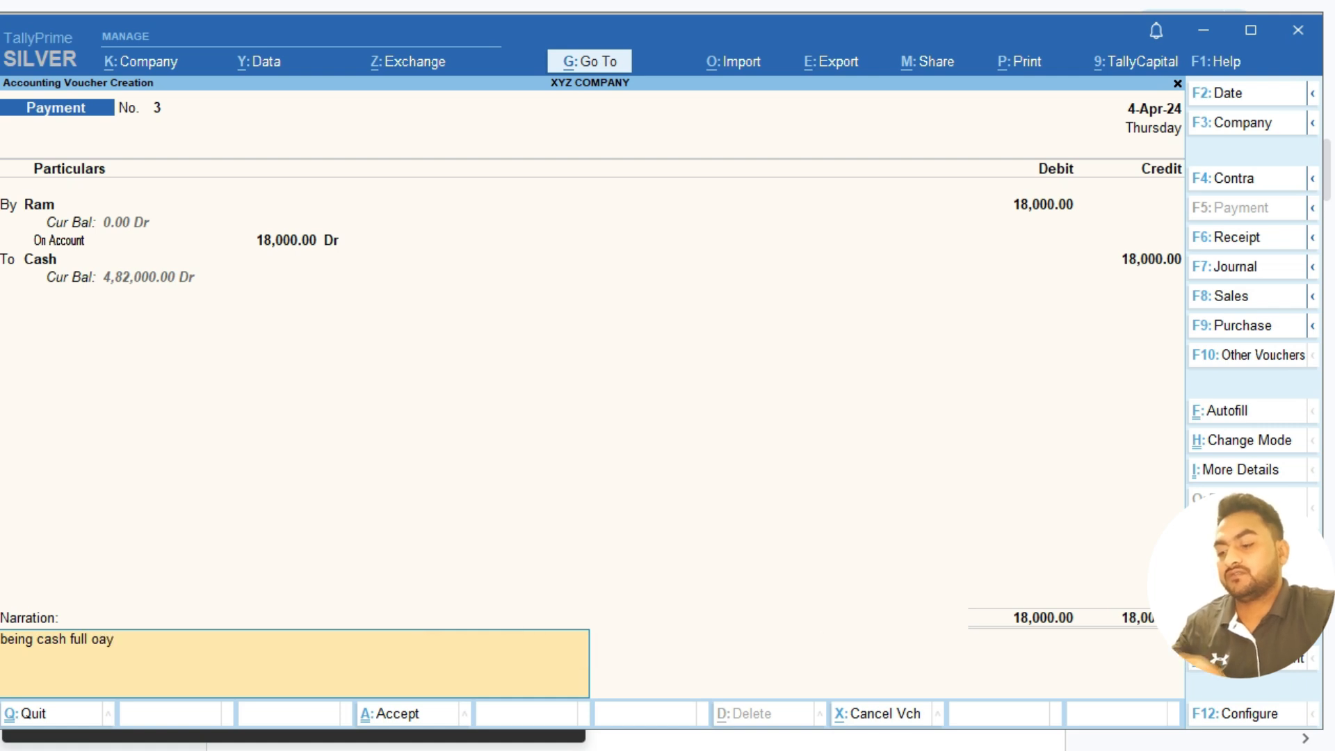
type("ment")
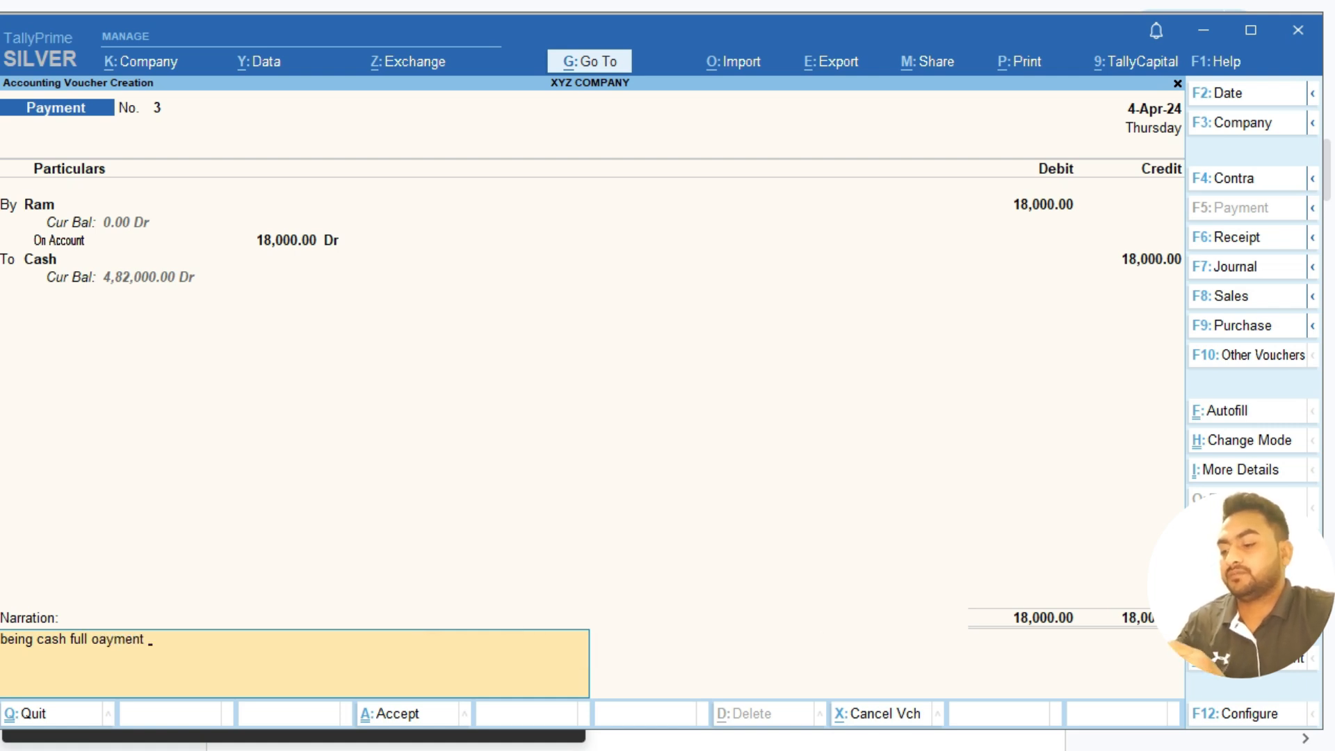
type(" to")
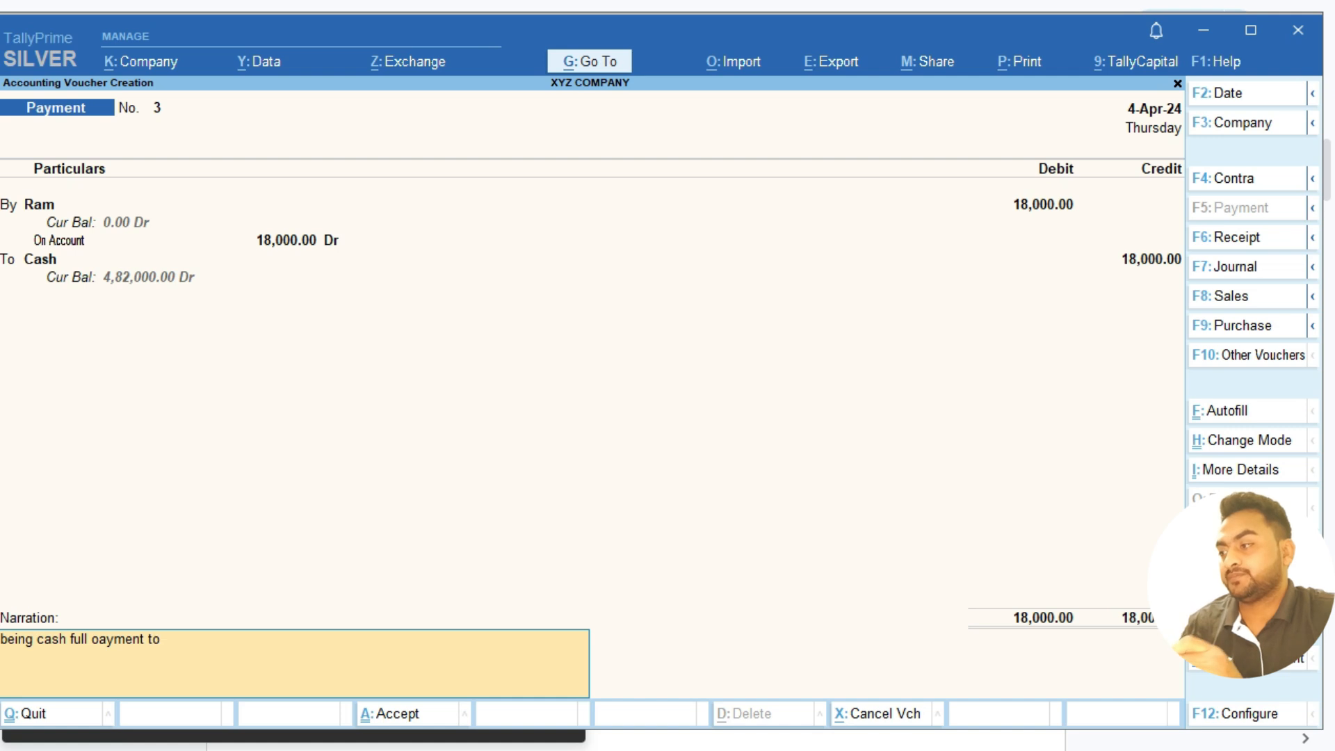
type(" ram")
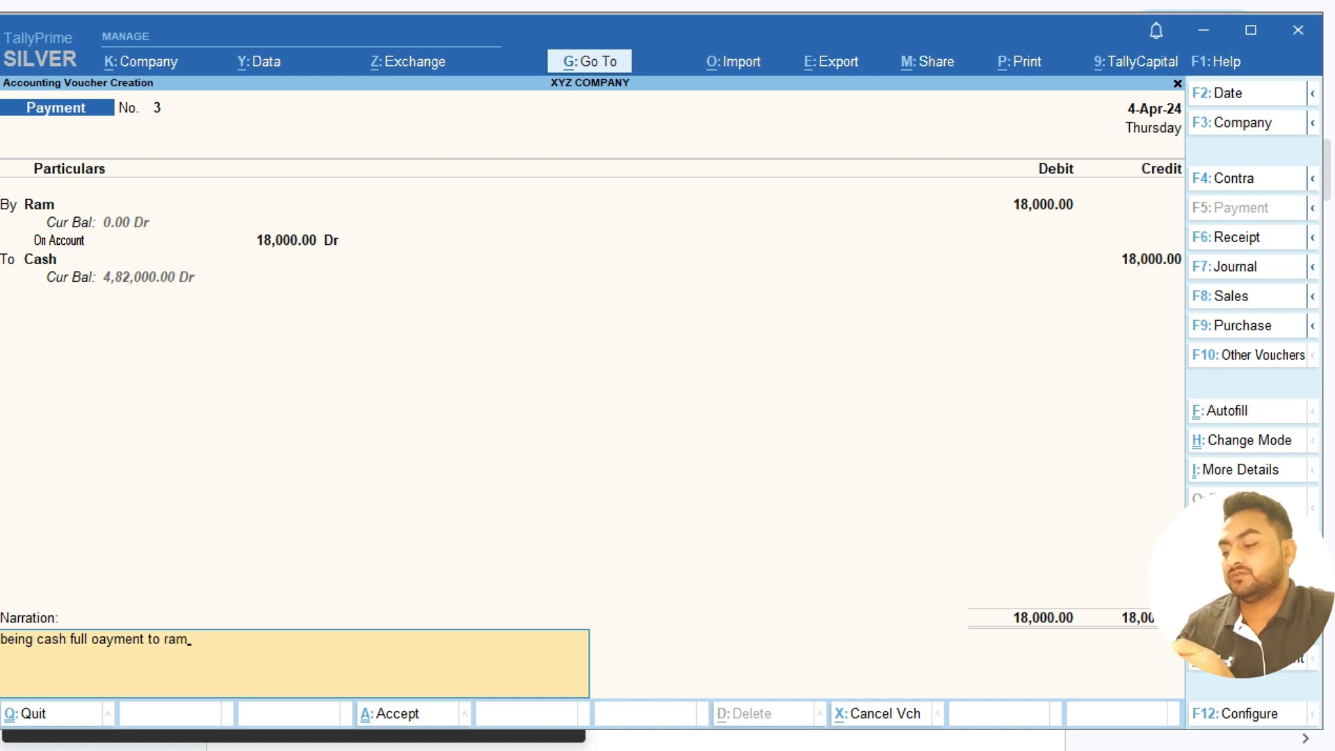
left_click(103, 641)
key("BackSpace")
type("p")
key("Return")
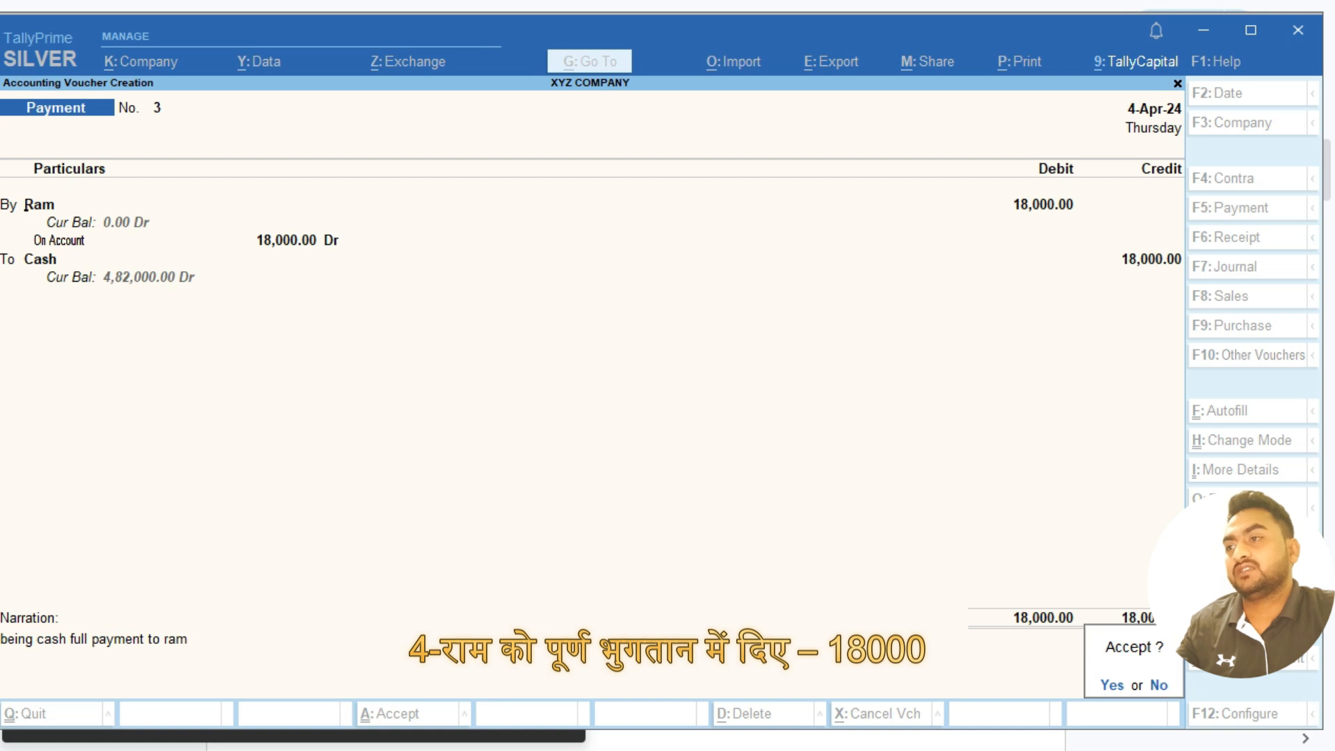
key("Return")
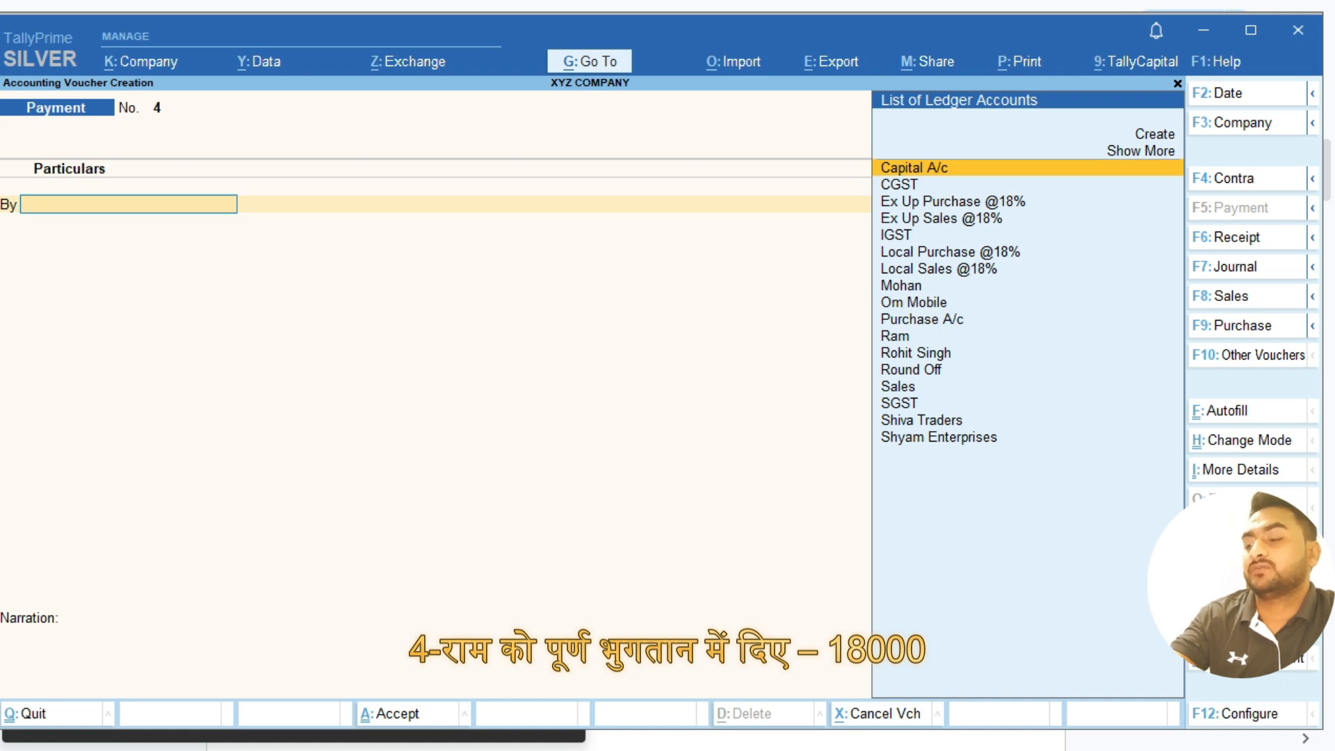
Switch to a journal voucher and debit the customer's ledger with 30000, setting its bill-wise reference to On Account.
key("F7")
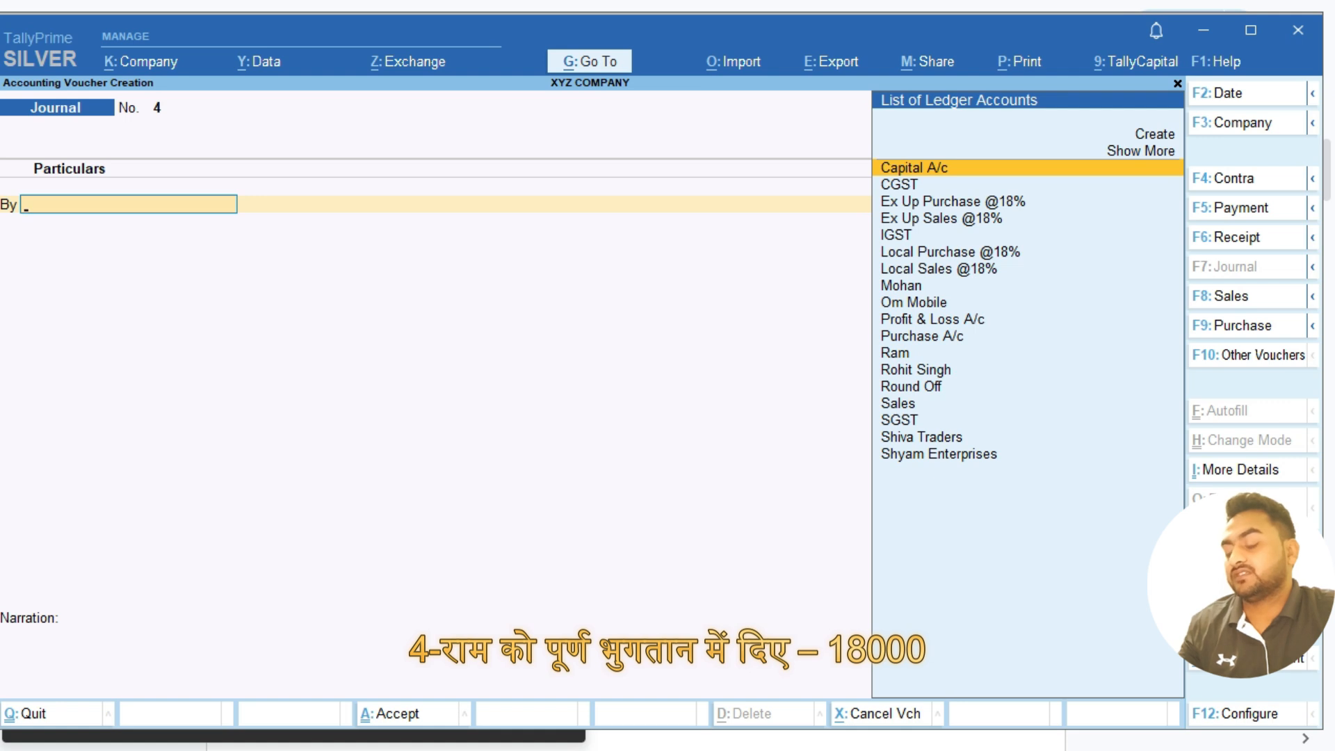
type("M")
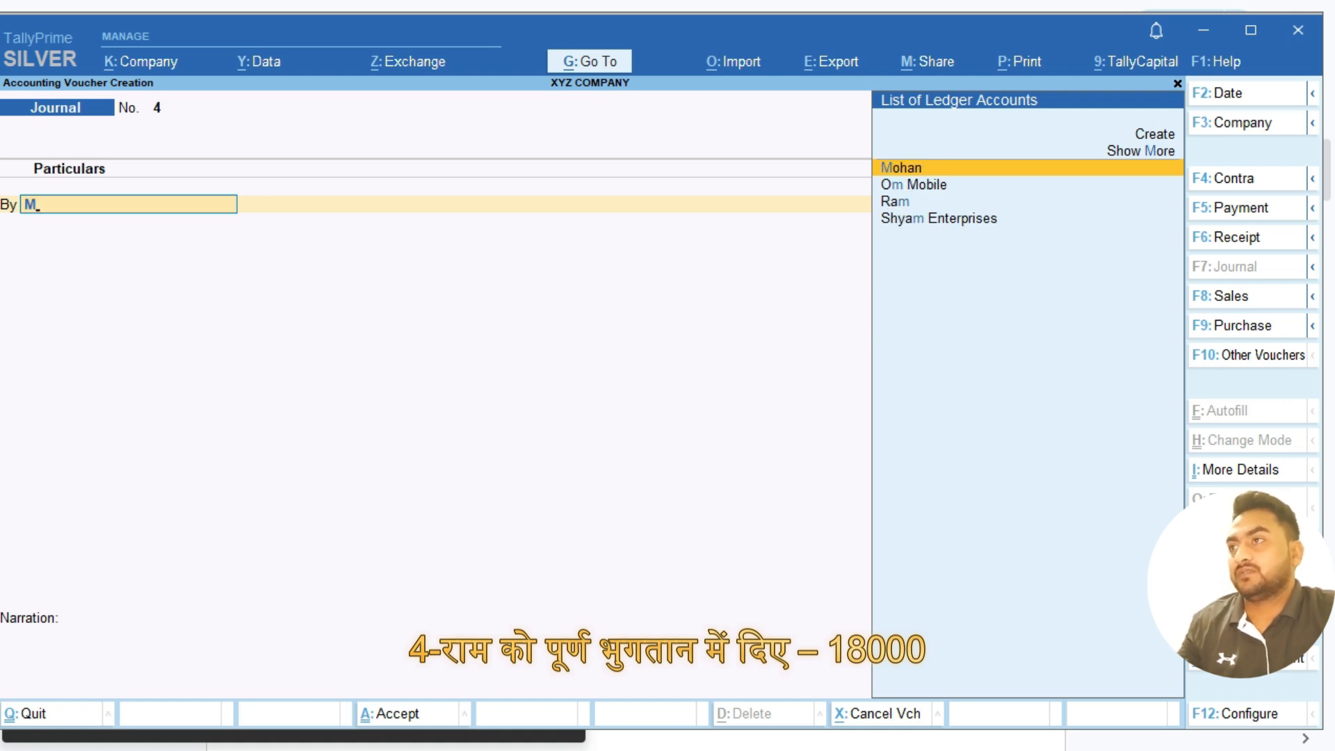
type("oha")
key("Return")
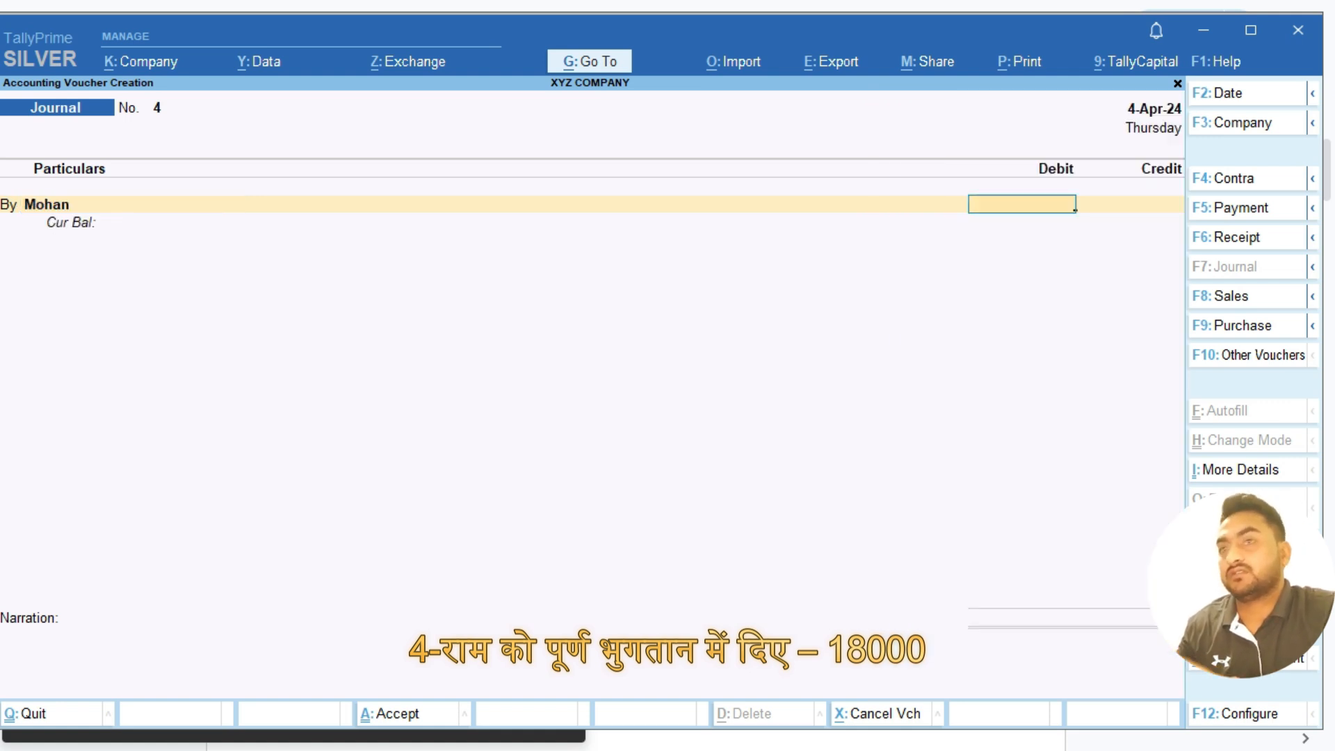
type("30,00")
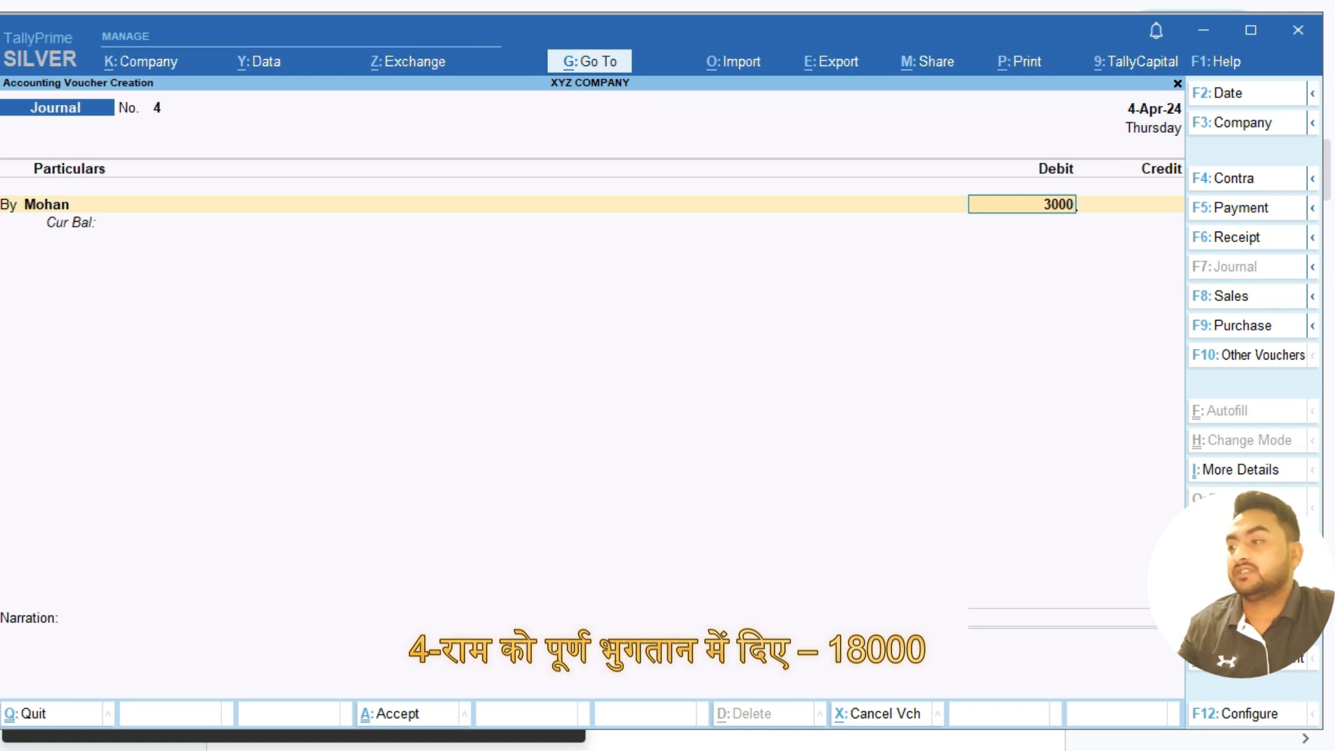
type("0")
key("Return")
key("Return")
key("Return")
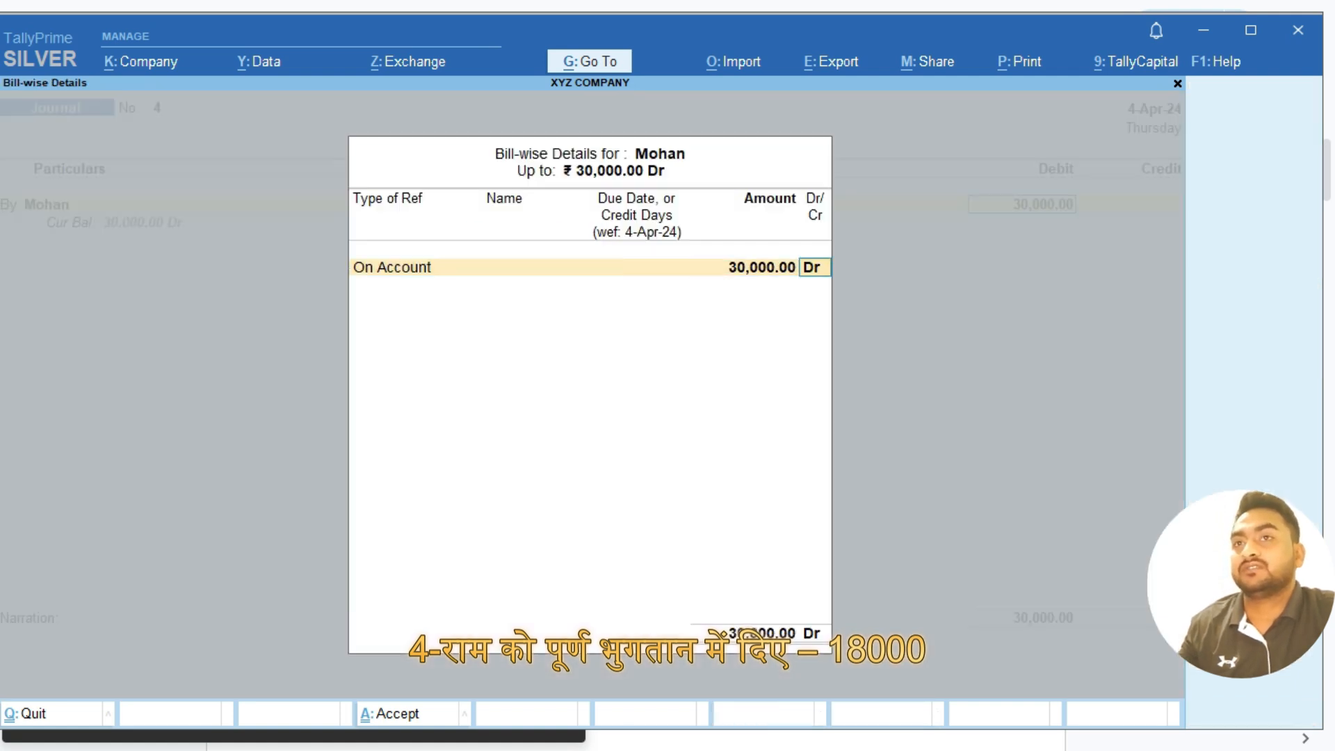
key("Return")
Credit Sales with 30,000 in the journal voucher.
key("Return")
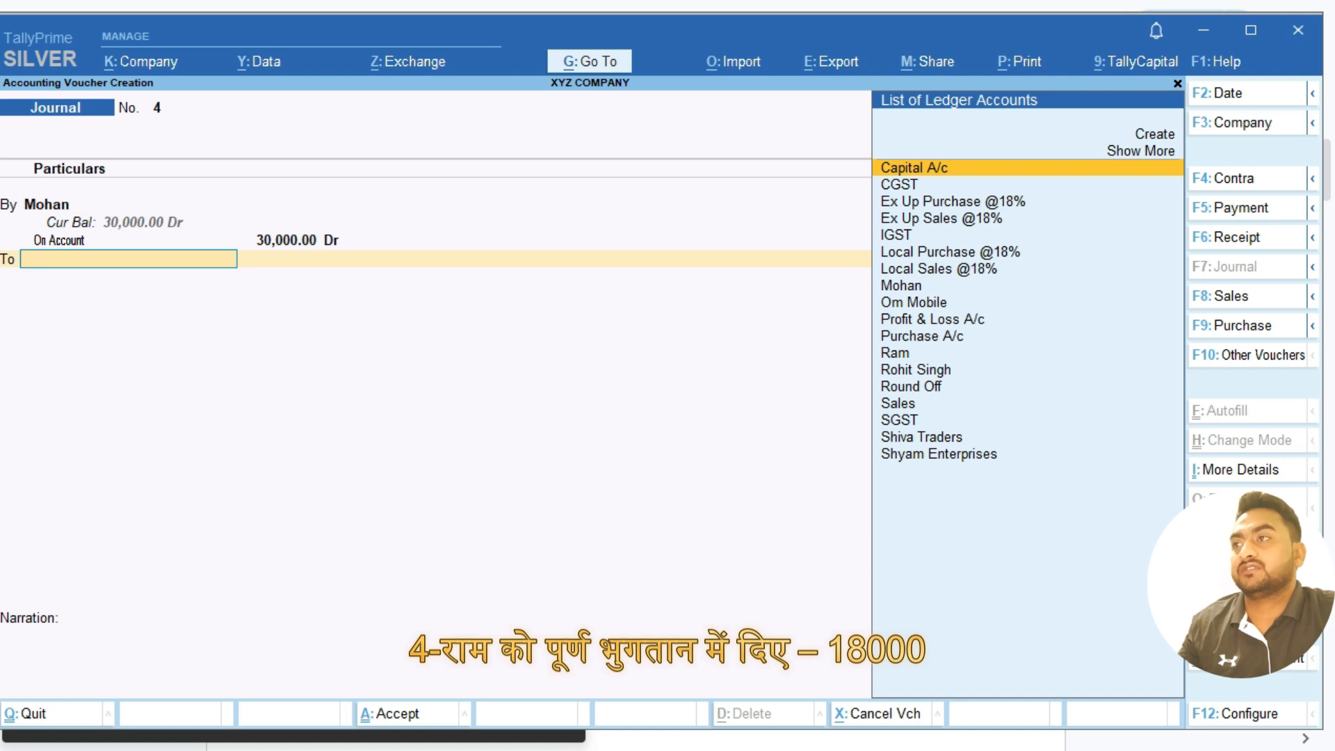
type("Sa")
key("Return")
key("Return")
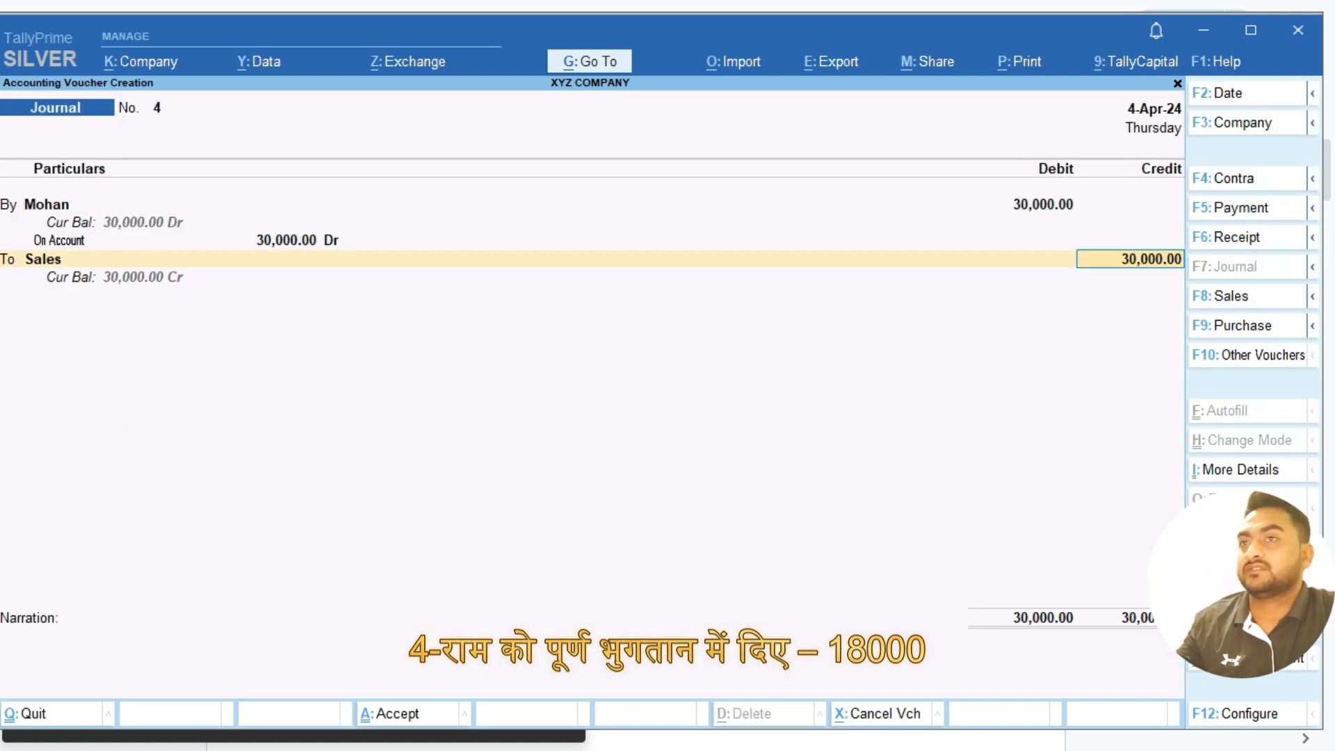
key("Return")
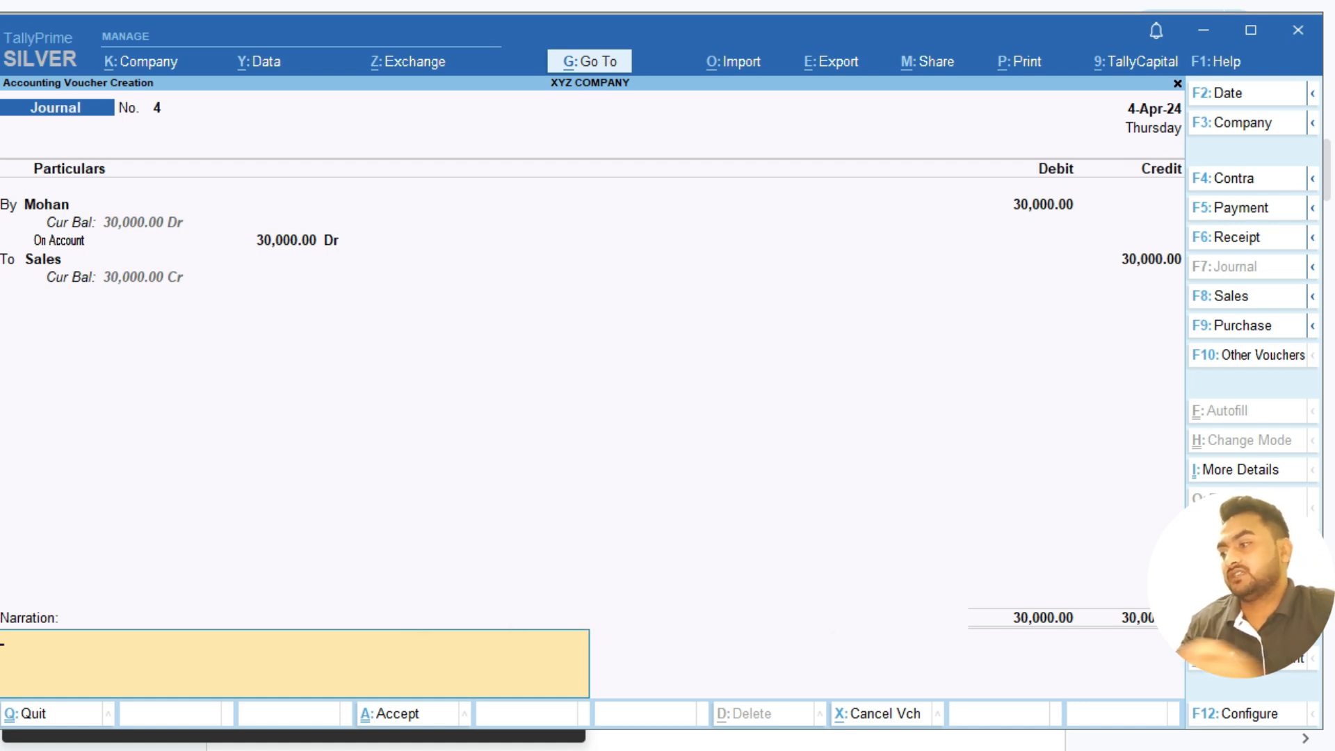
Enter the narration "being goods sales to" followed by the customer's name, and save the journal voucher.
type("bei")
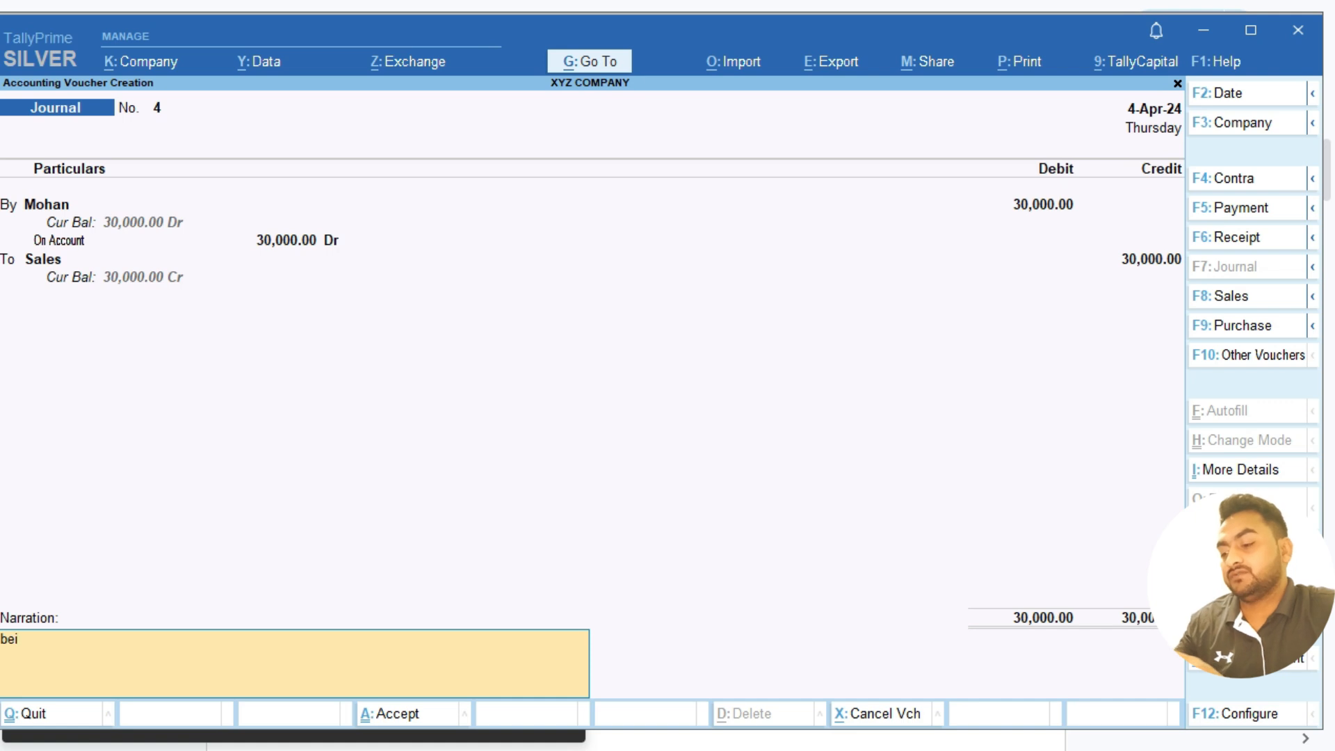
type("ng g")
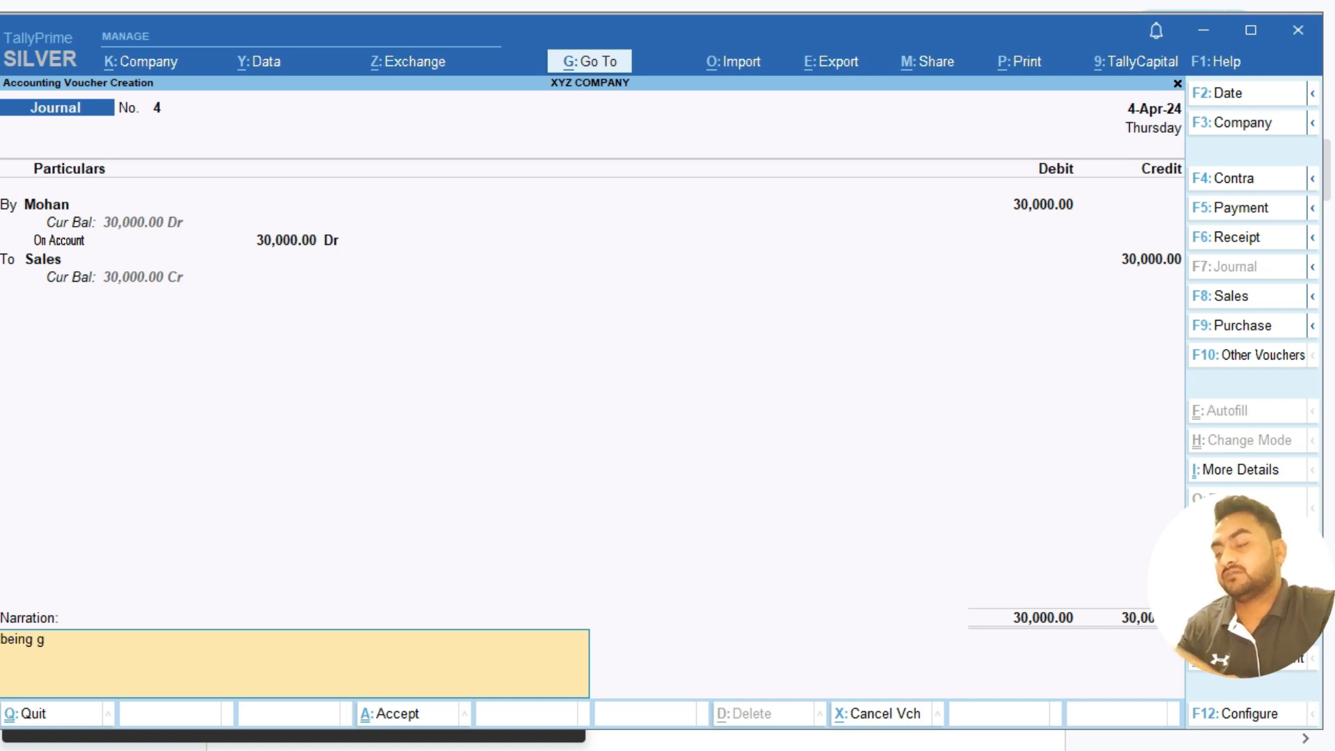
type("oods sa")
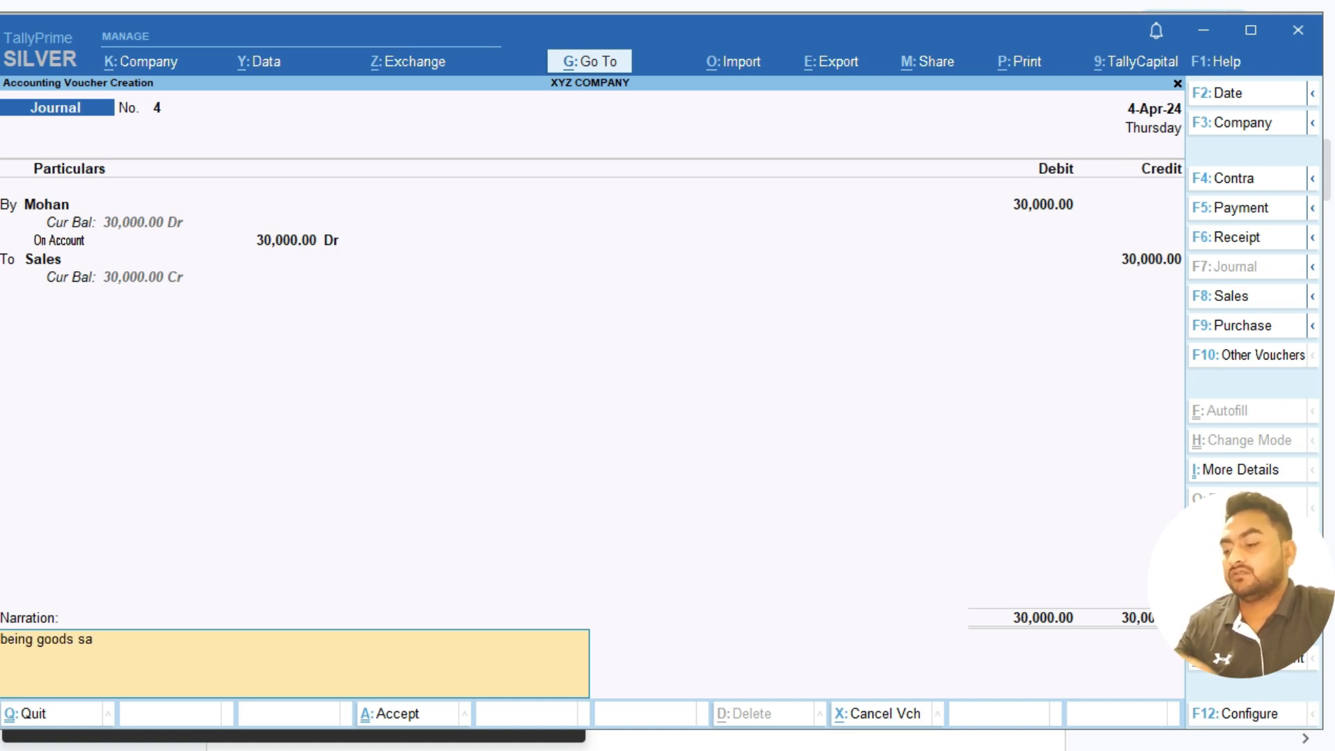
type("les to")
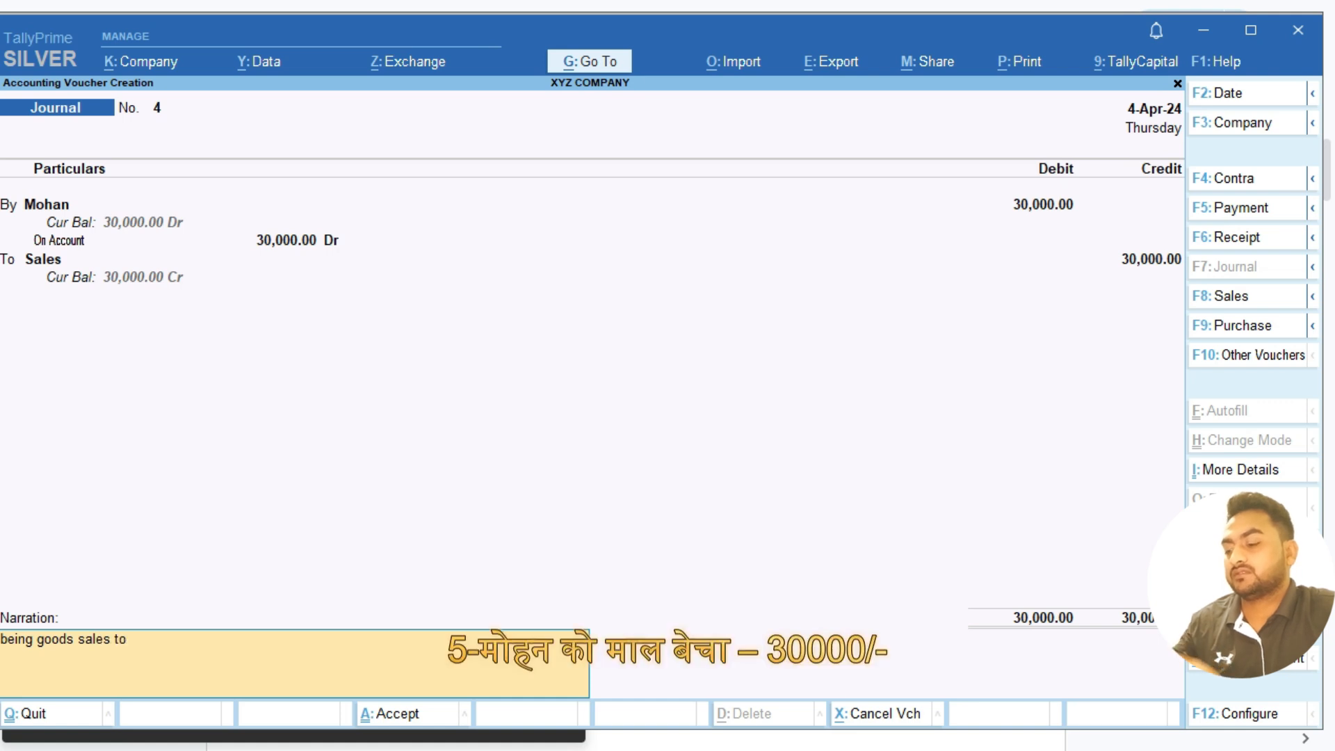
type(" mohan")
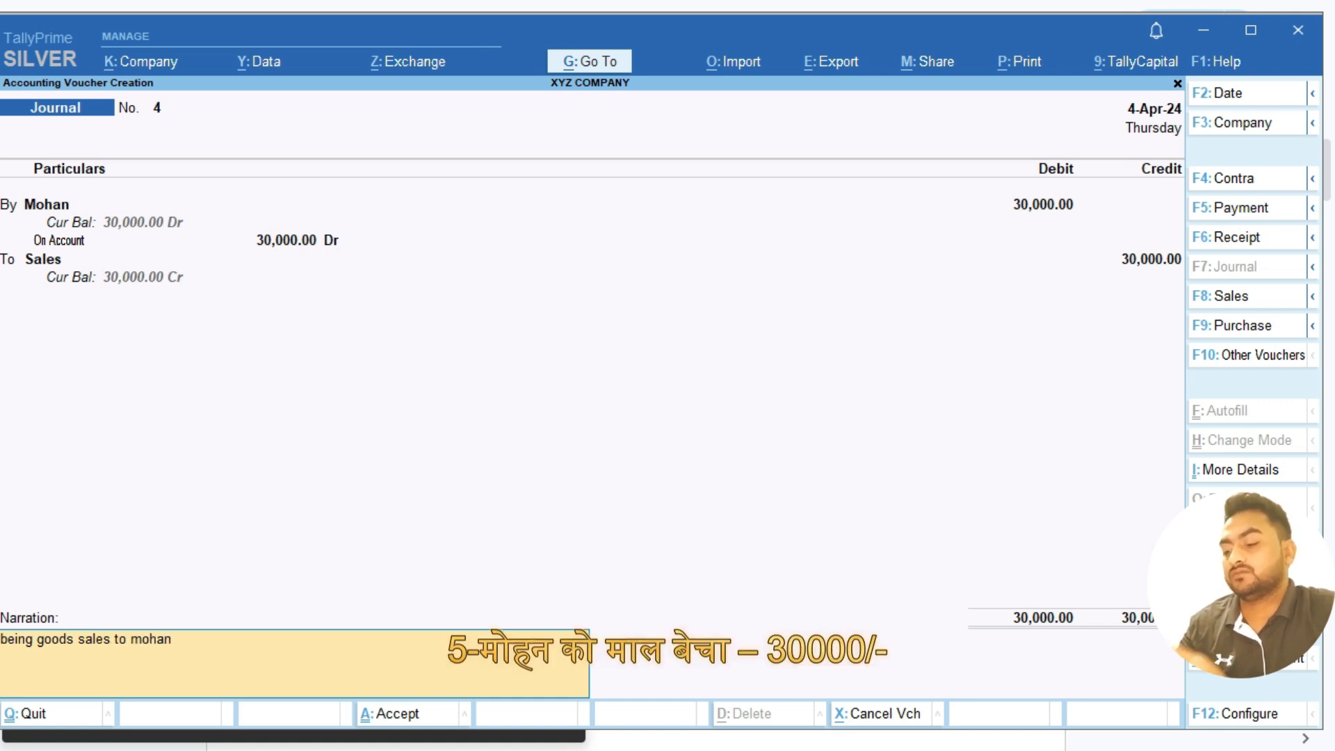
key("Return")
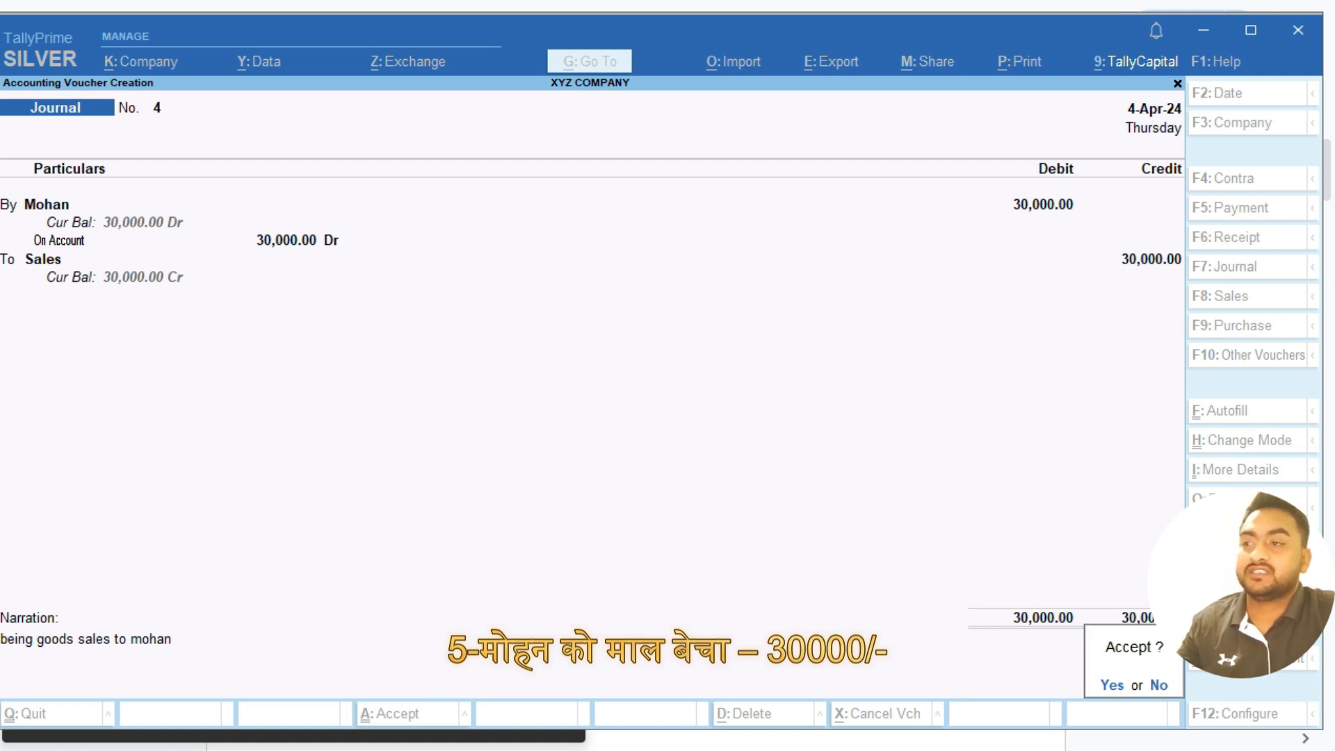
key("Return")
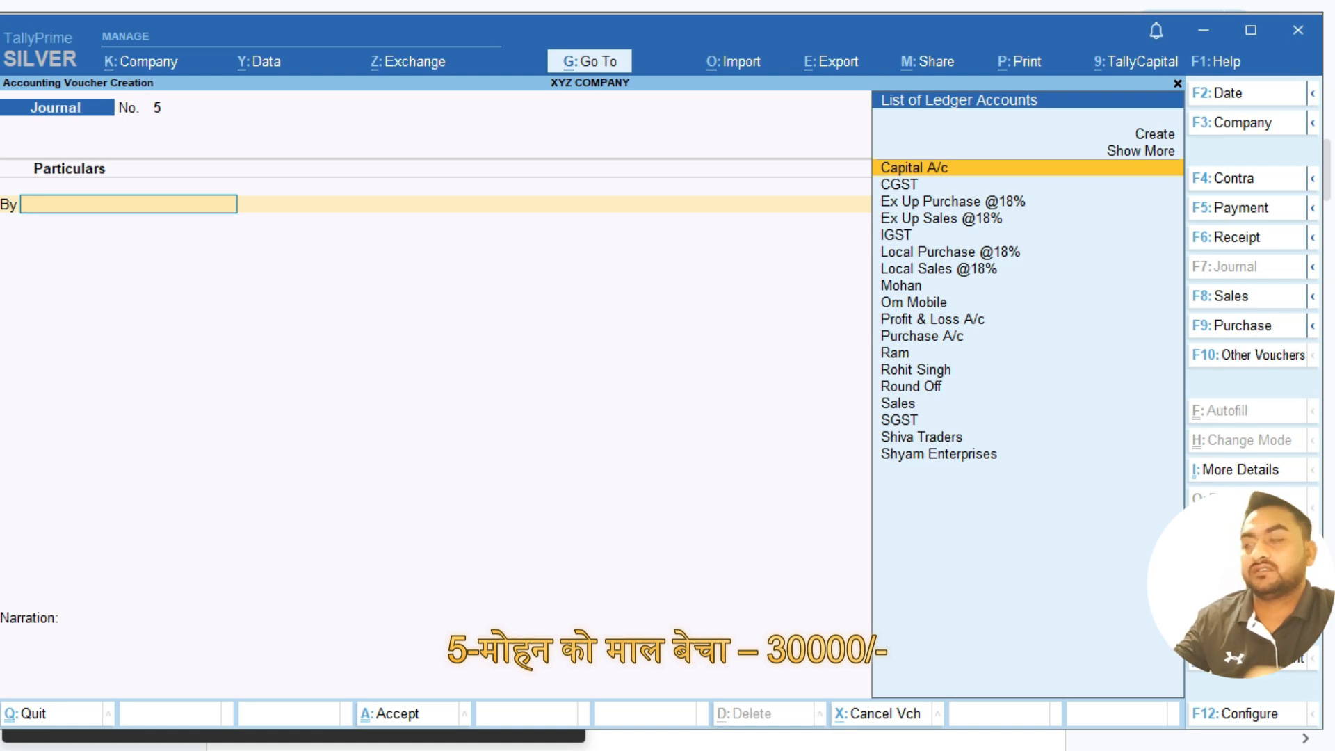
Date the new journal voucher 5-Apr-24 and debit Sales with 3,000.
key("F2")
key("Return")
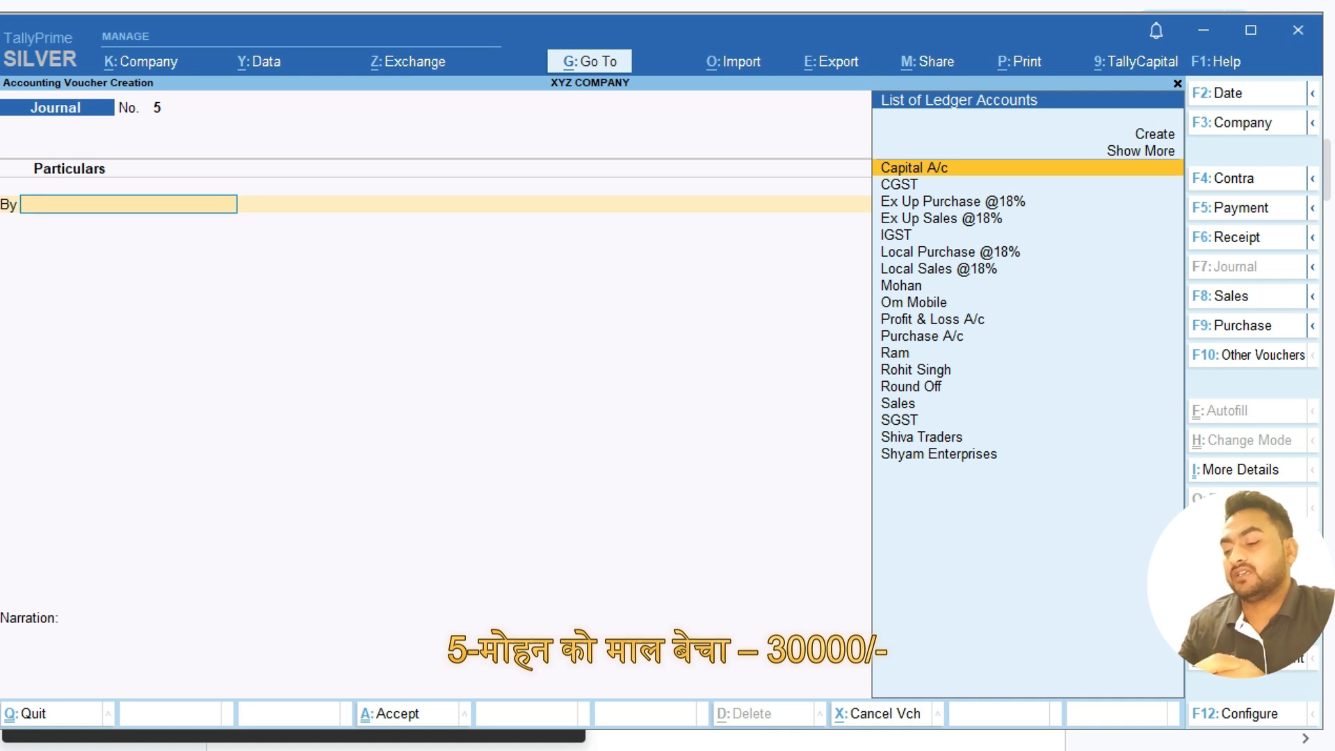
type("Sales")
key("Return")
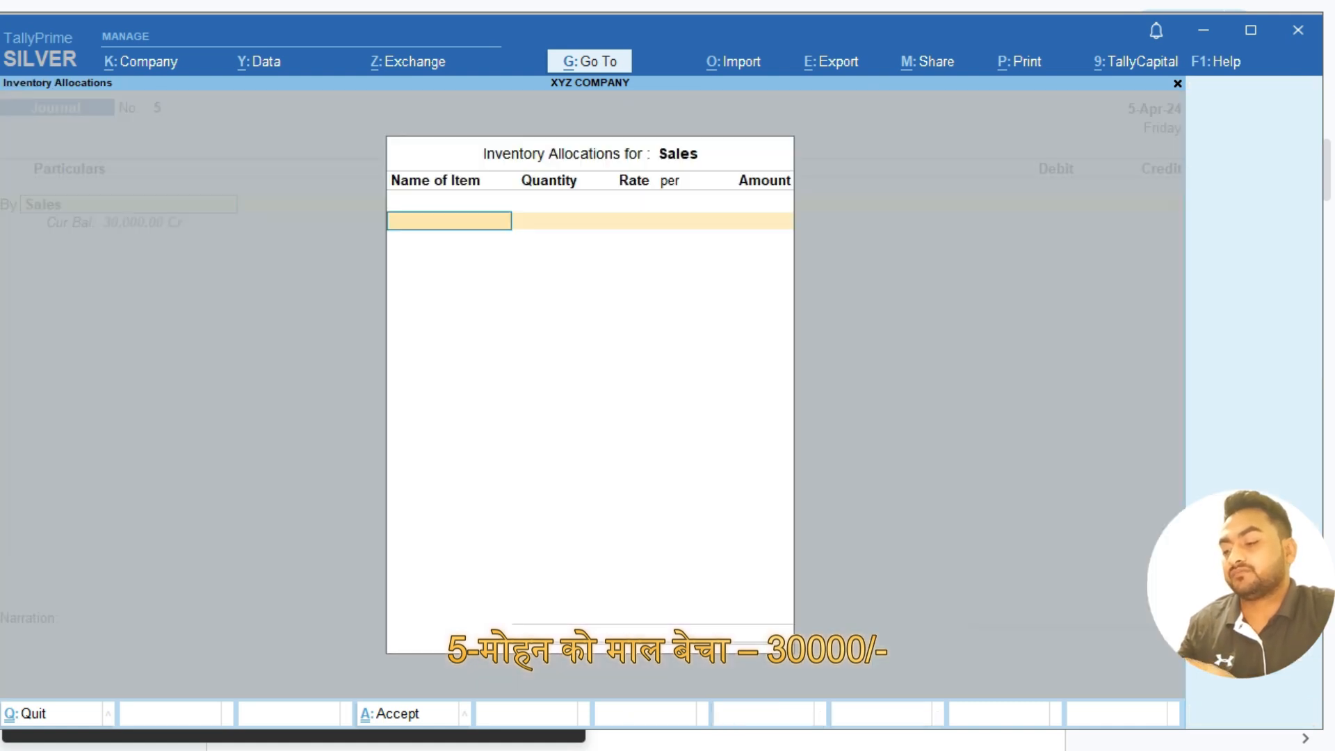
key("Escape")
type("30000")
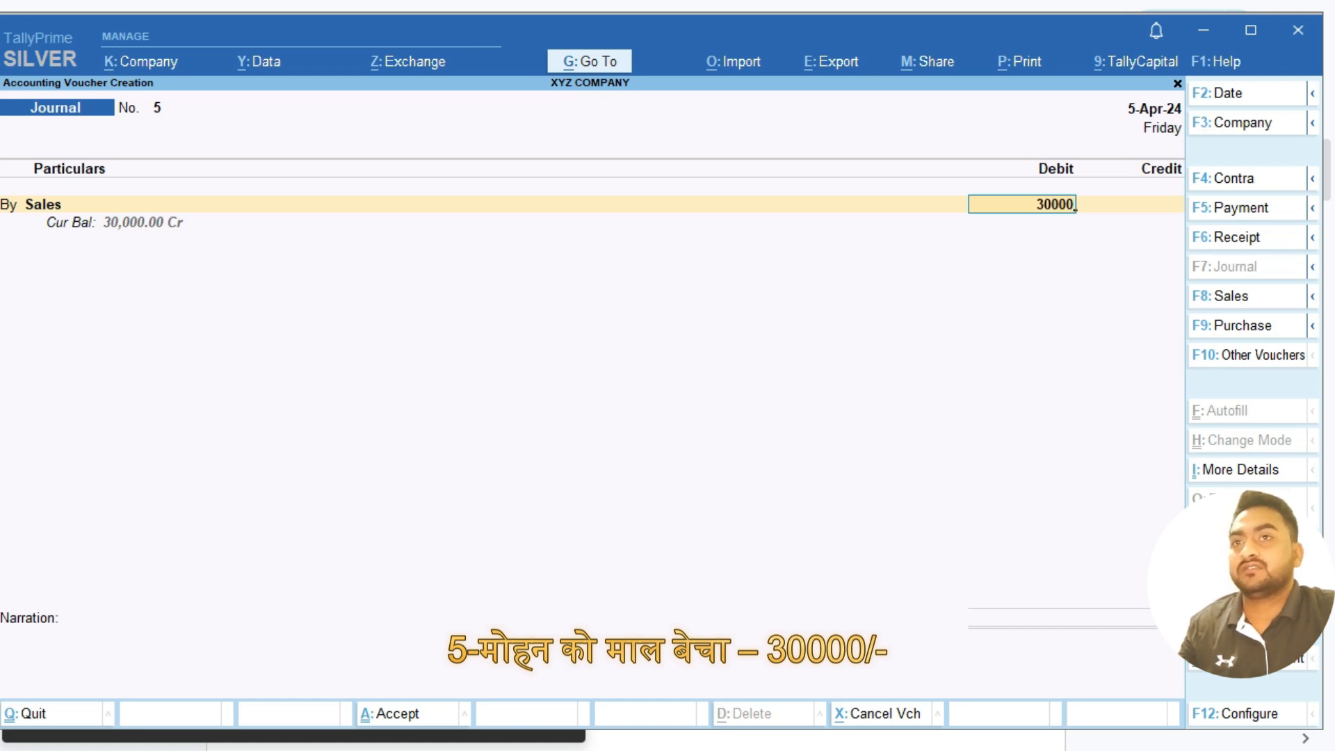
key("Return")
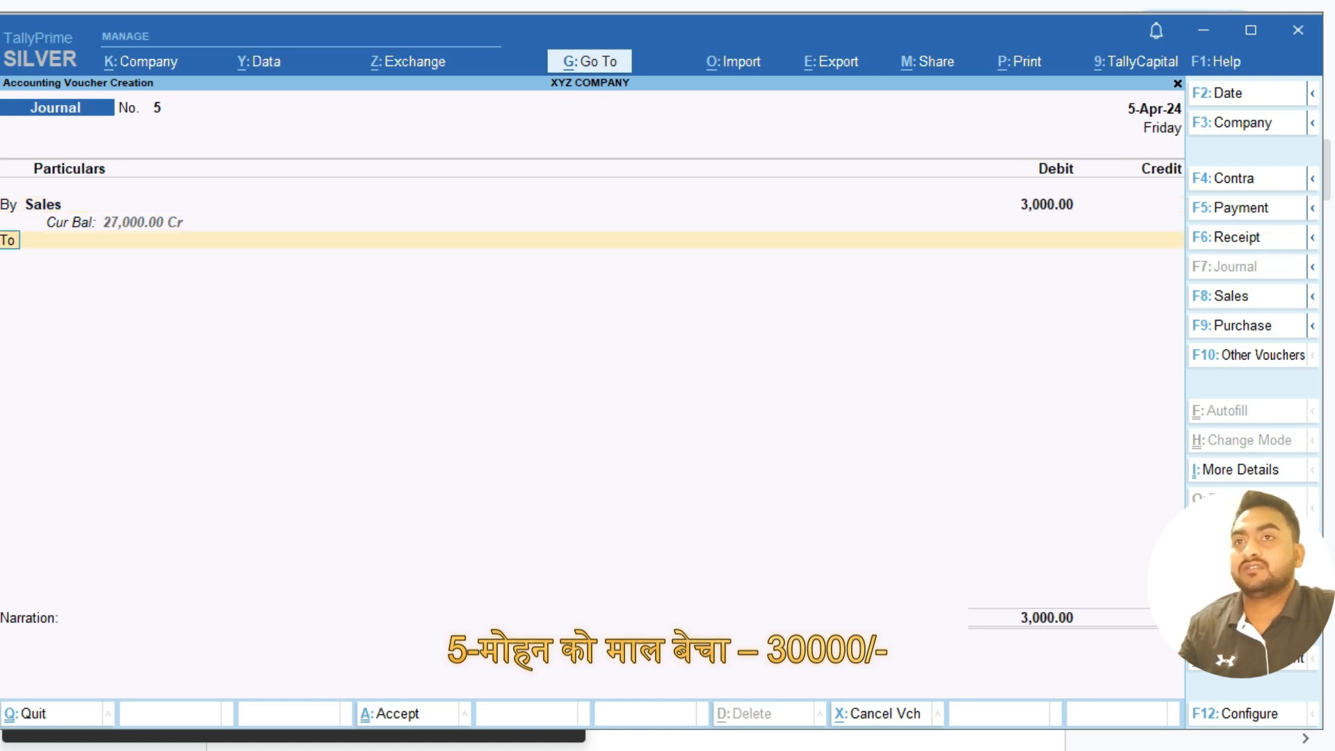
Credit the customer's ledger with 3,000 in the journal voucher, setting its bill-wise reference to On Account.
type("mohan")
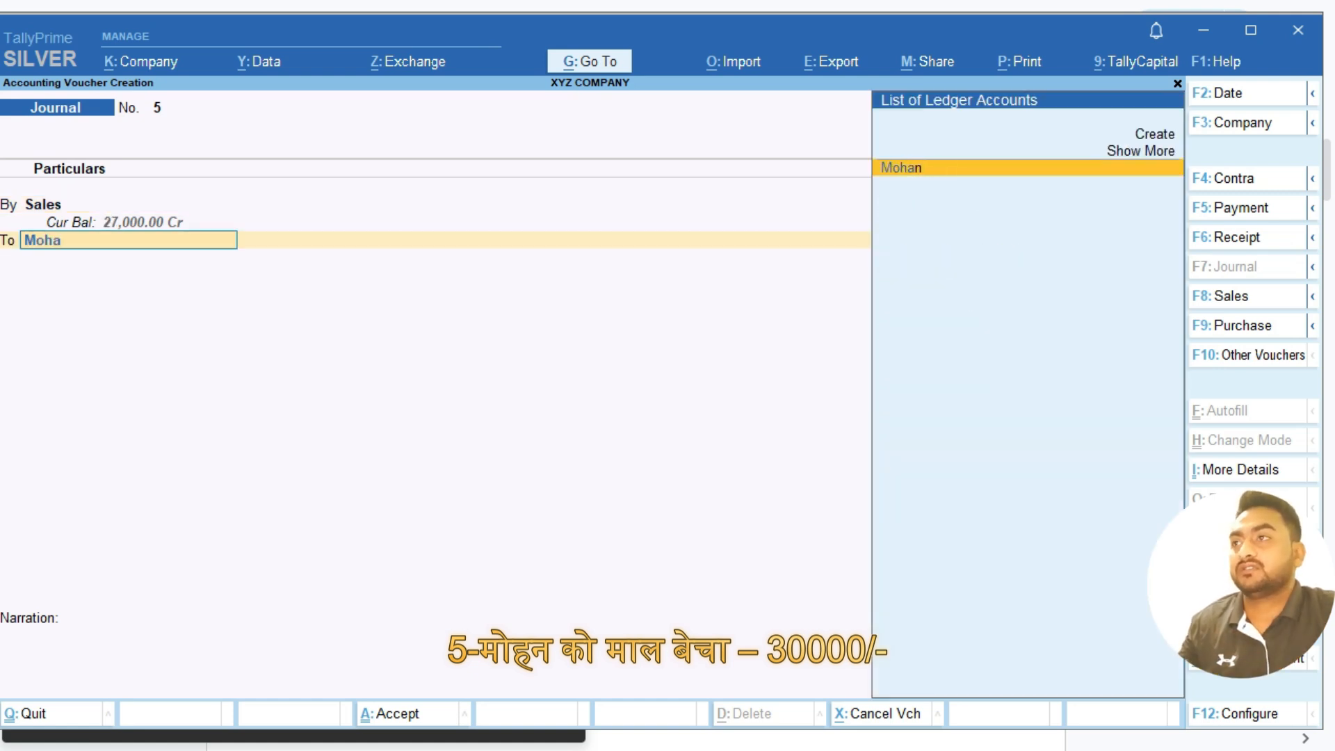
key("Return")
key("Return")
key("Return")
key("Return")
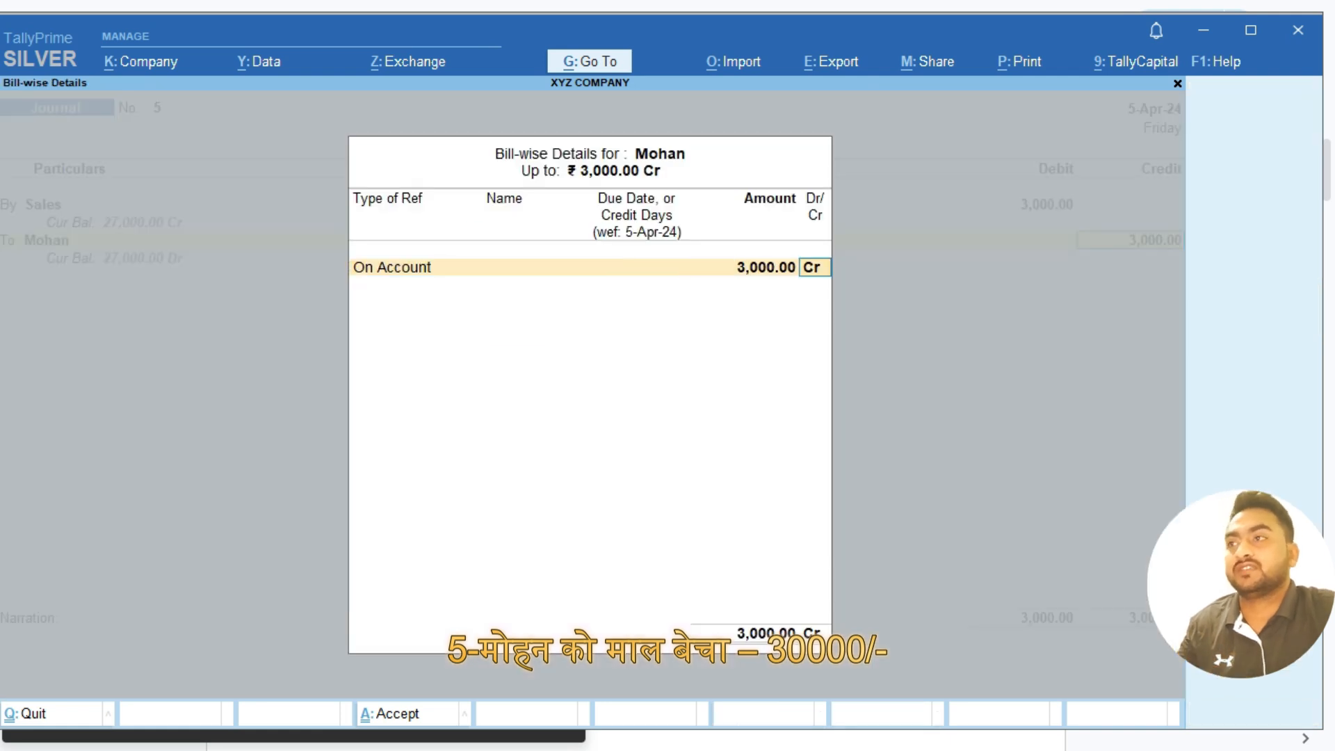
key("Return")
key("Return")
Enter the narration "being goods return from" followed by the customer's name, and save the journal voucher.
type("being")
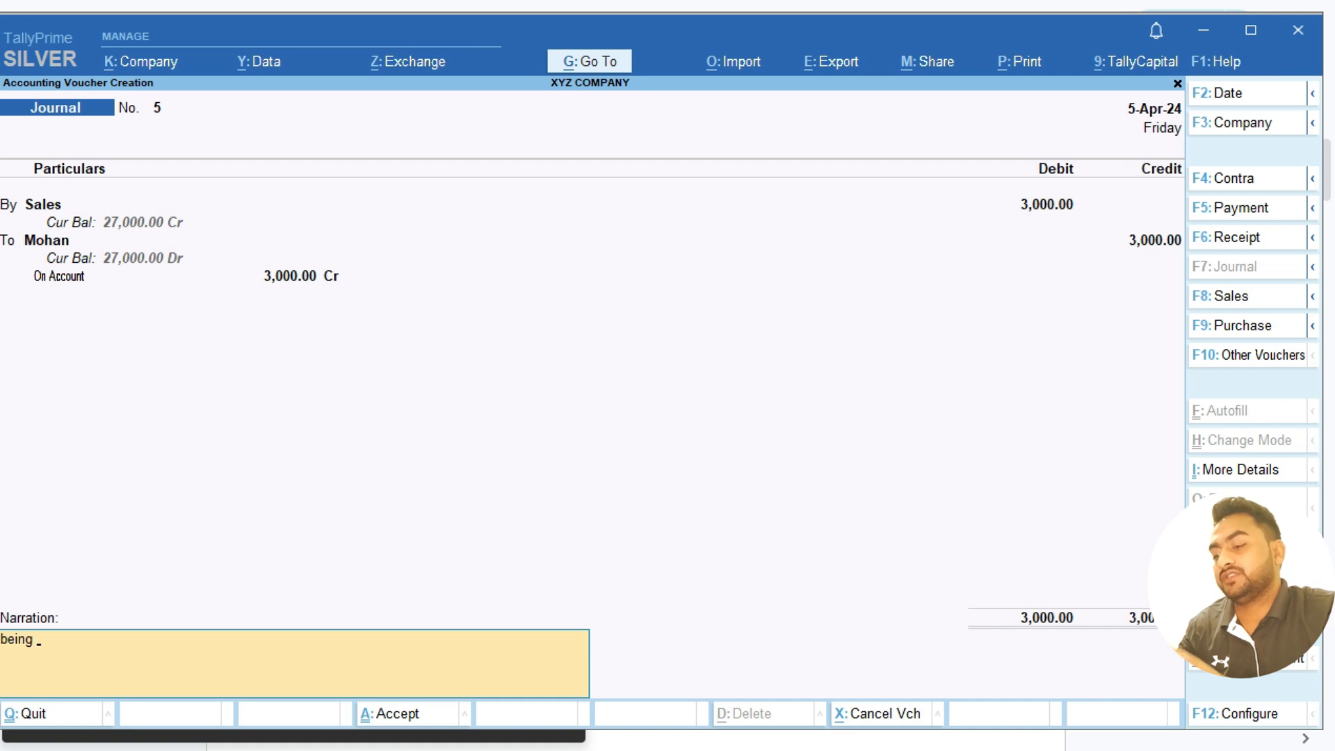
type(" g")
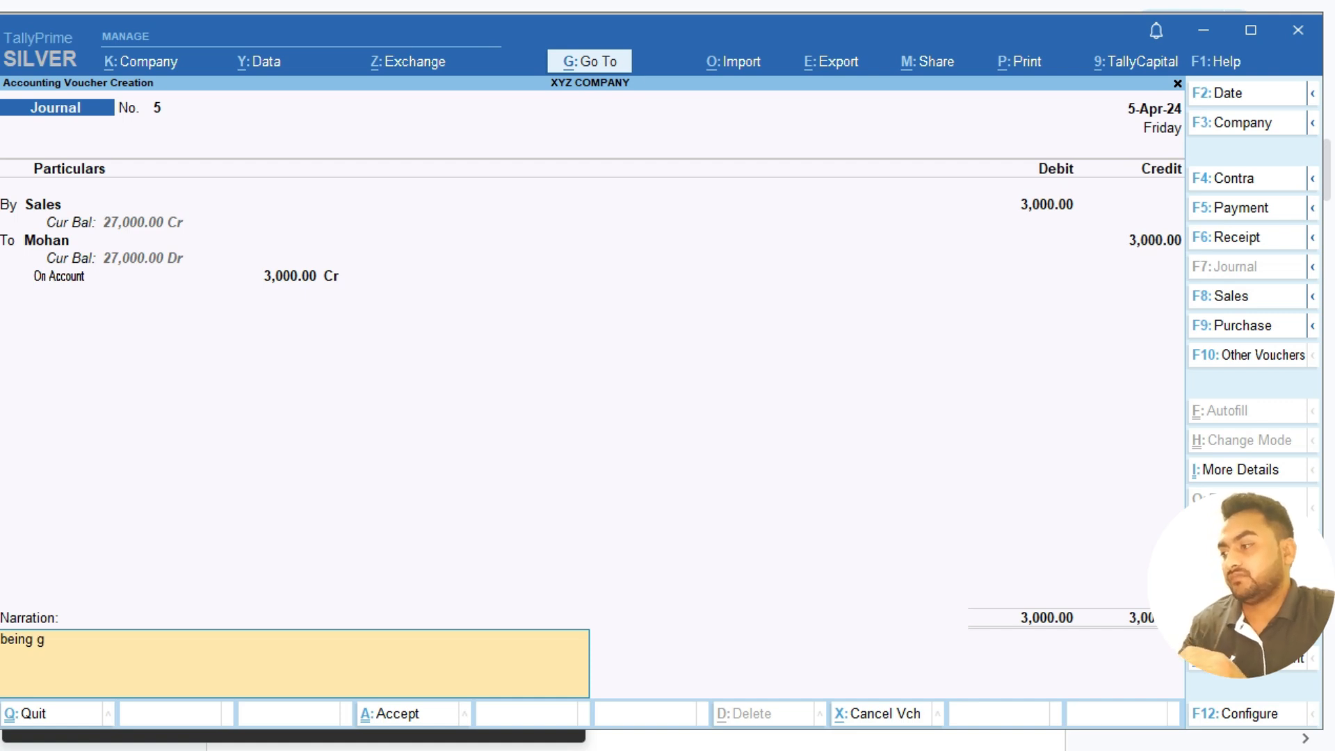
type("oods re")
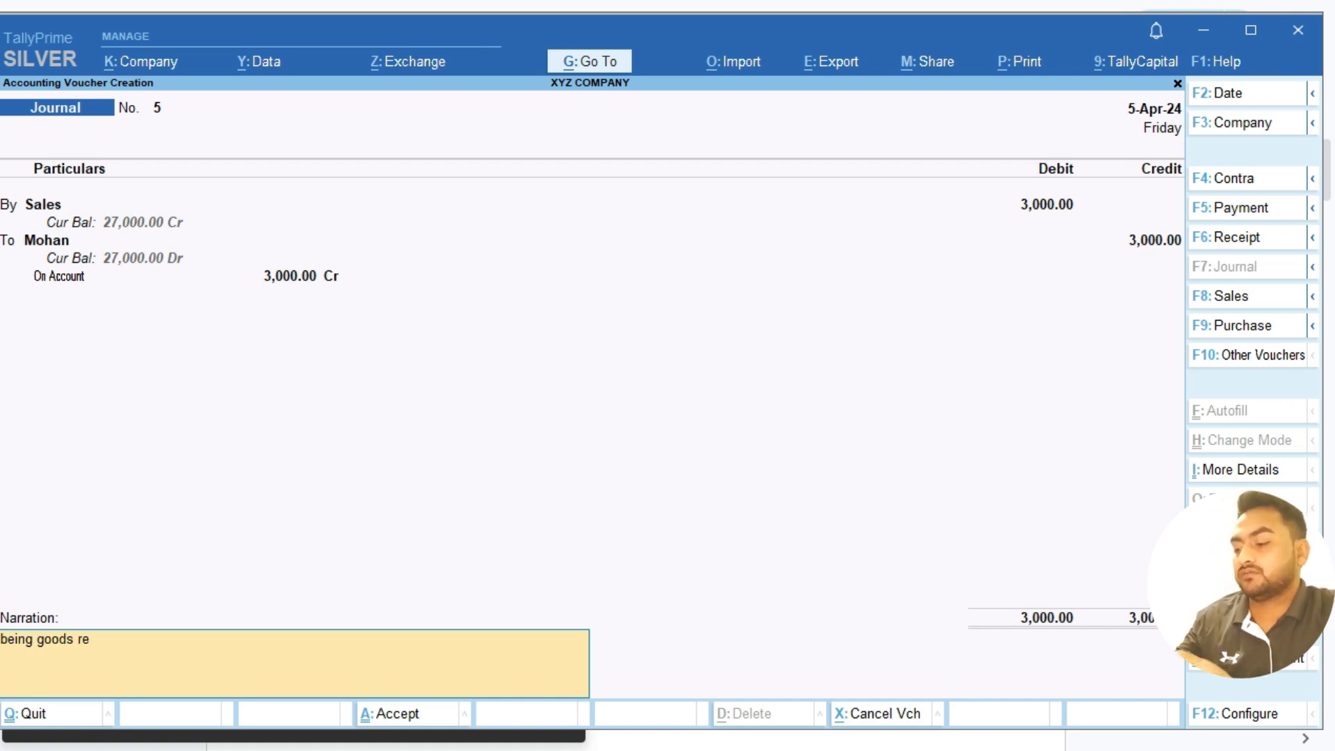
type("t")
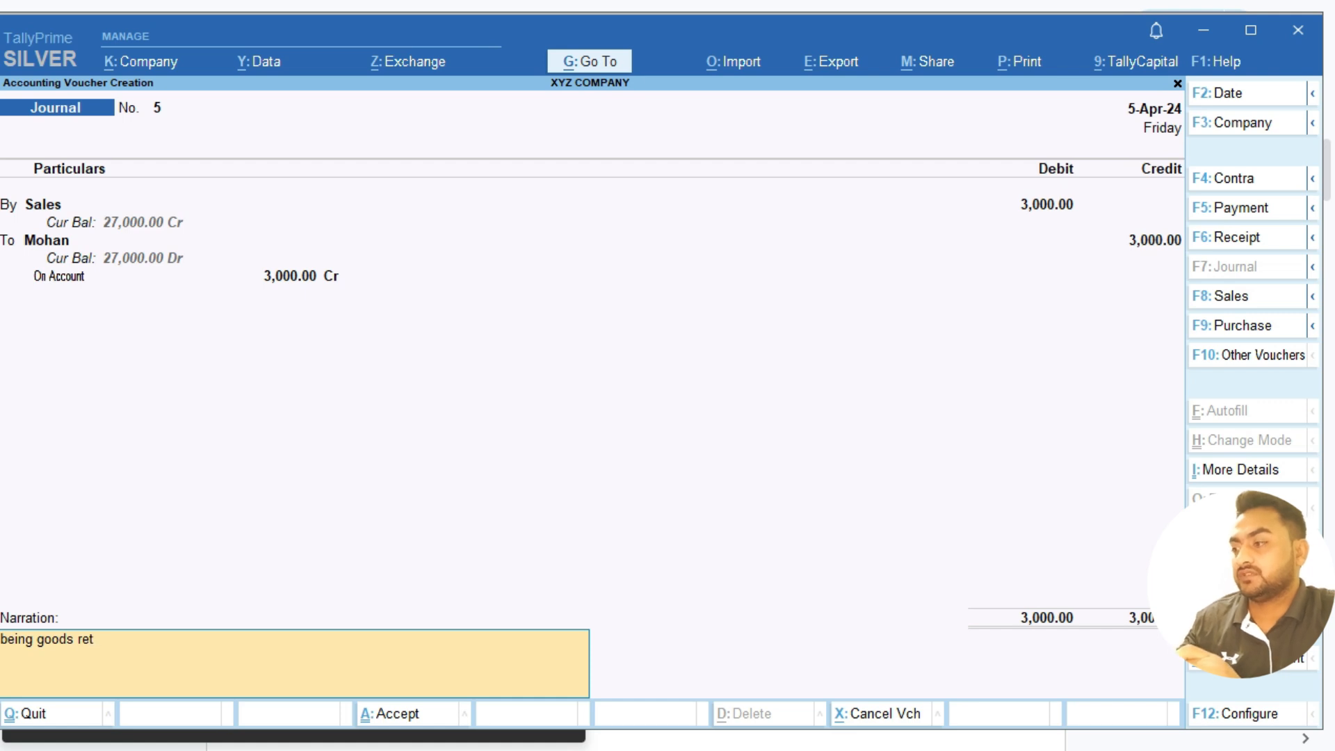
type("un")
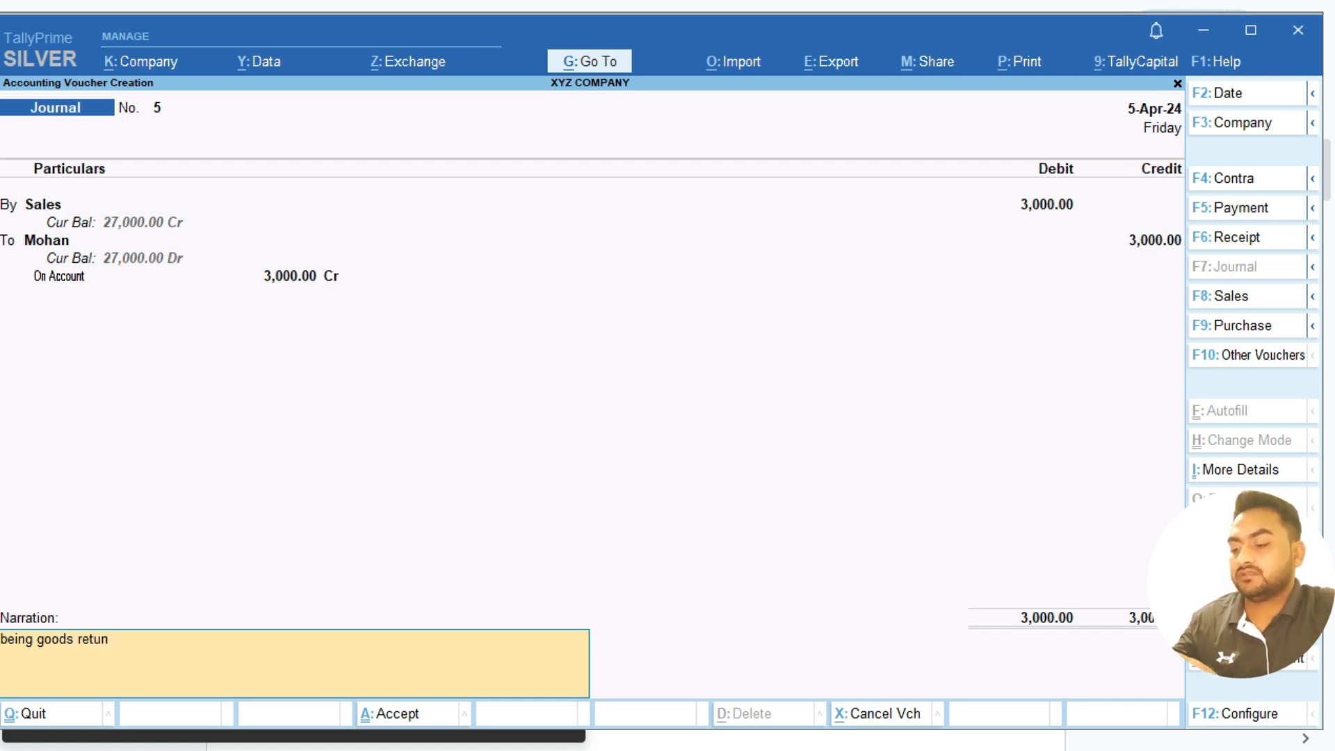
key("BackSpace")
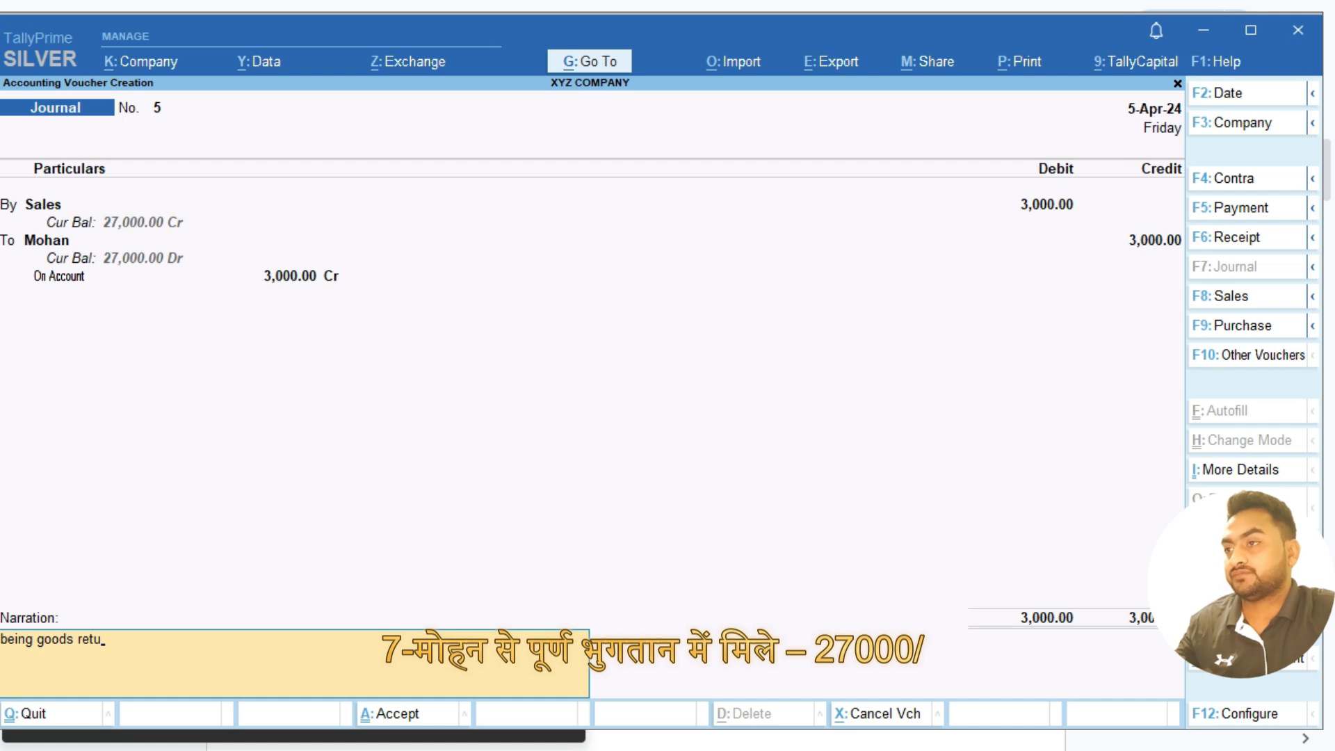
type("rn to")
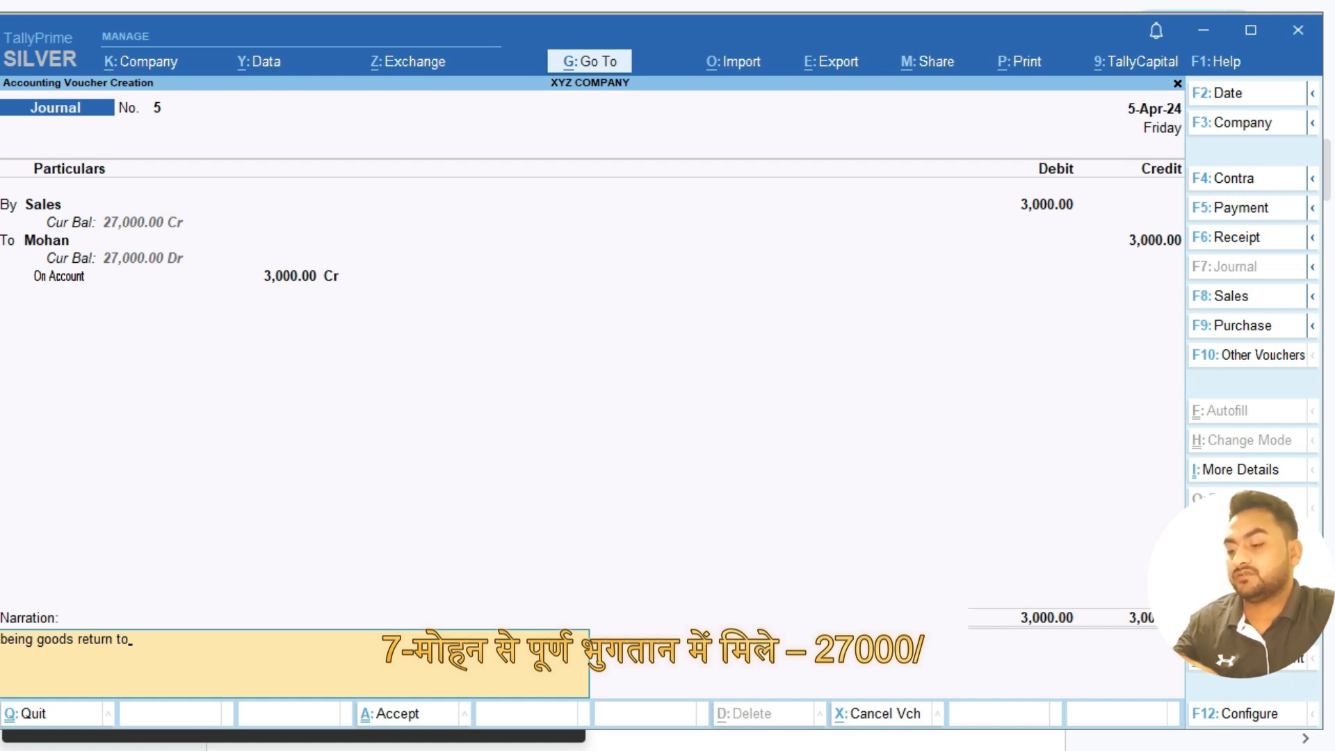
key("BackSpace")
key("BackSpace")
key("BackSpace")
type("fro")
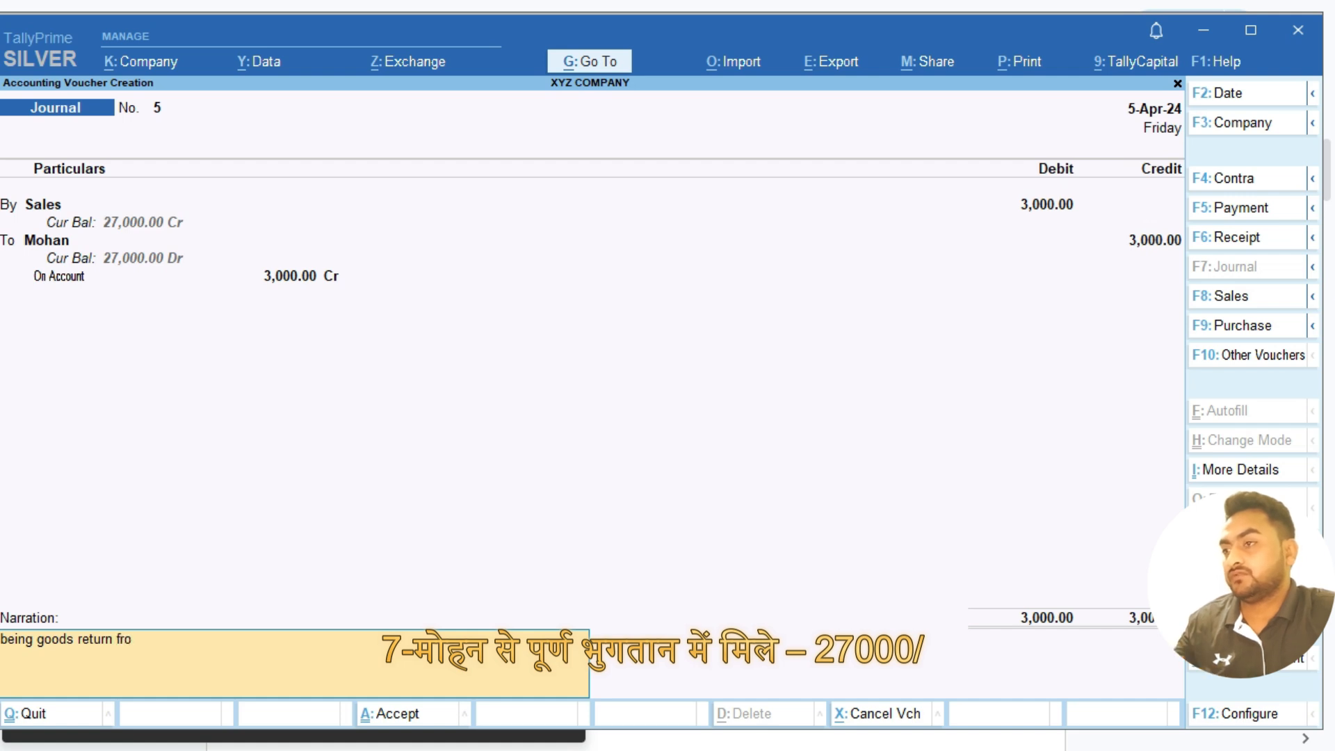
type("m mohan")
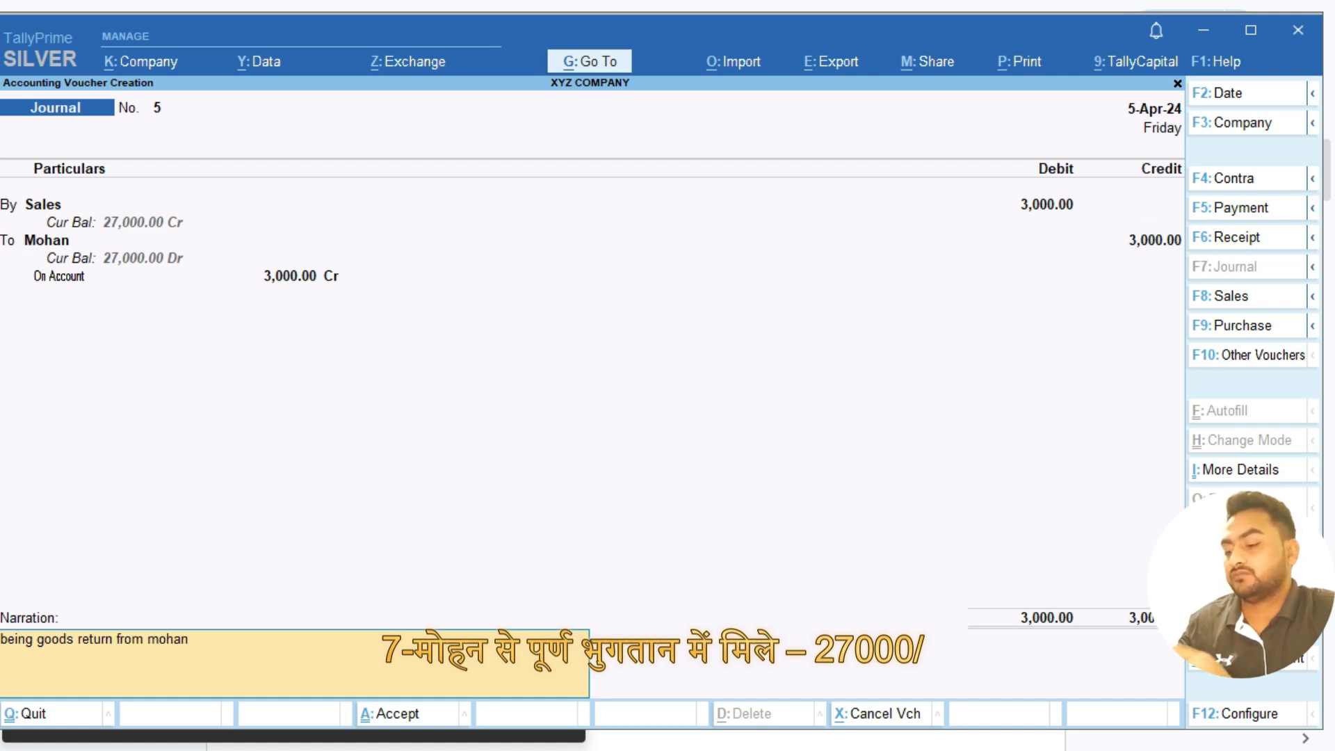
key("Return")
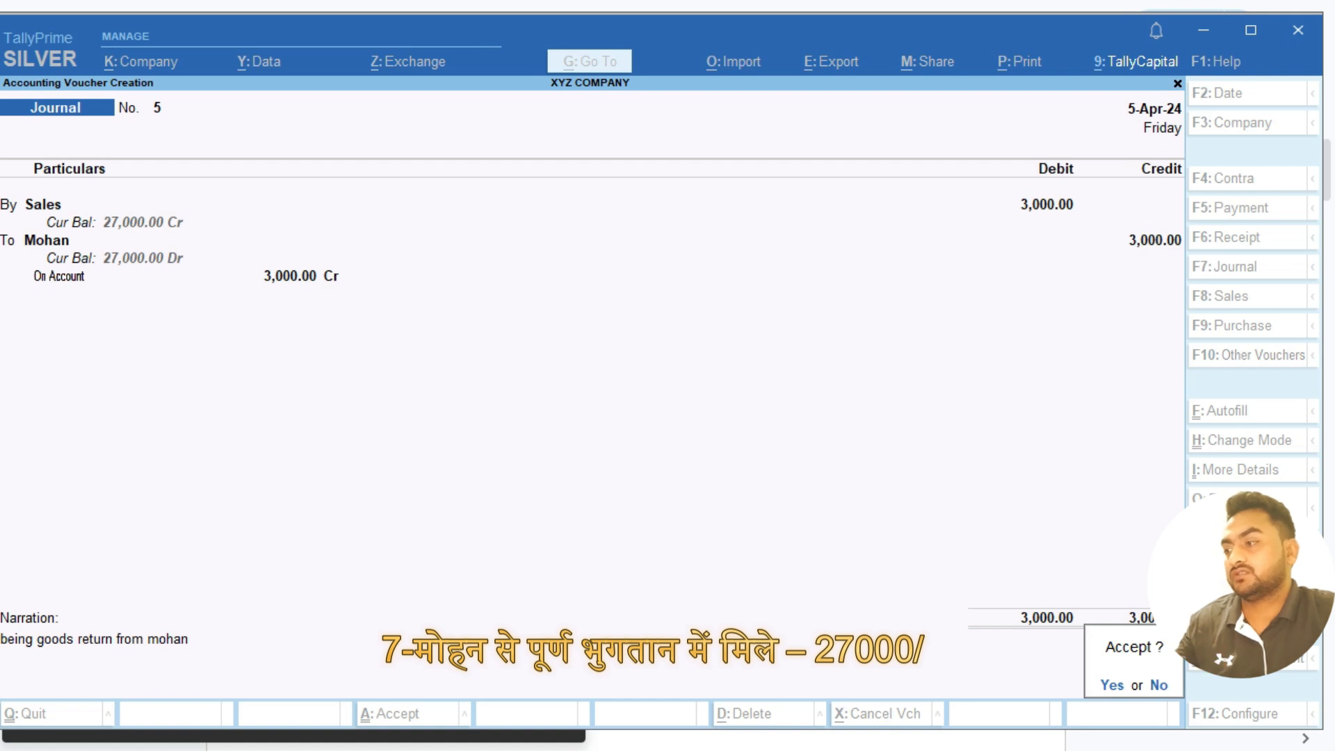
key("Return")
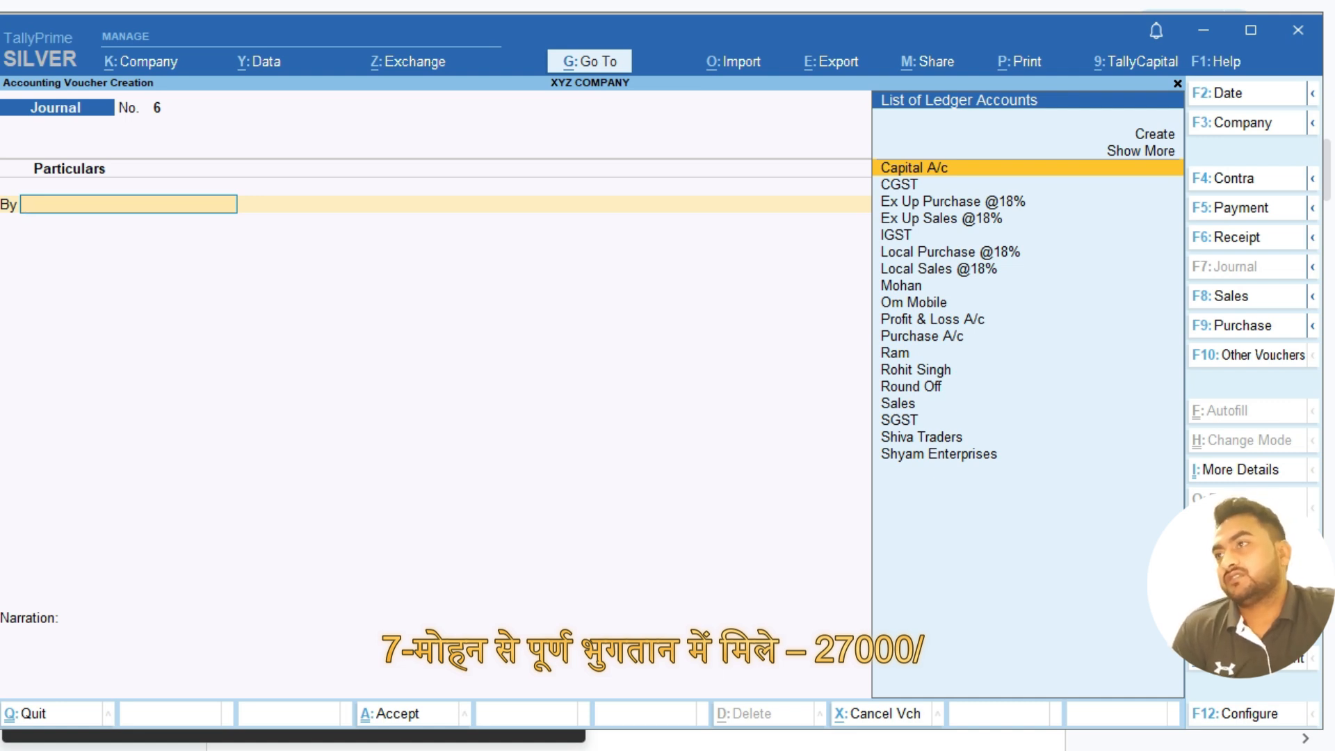
Reopen the saved sales return journal voucher, change its date to 6-Apr-24 and save it.
key("F2")
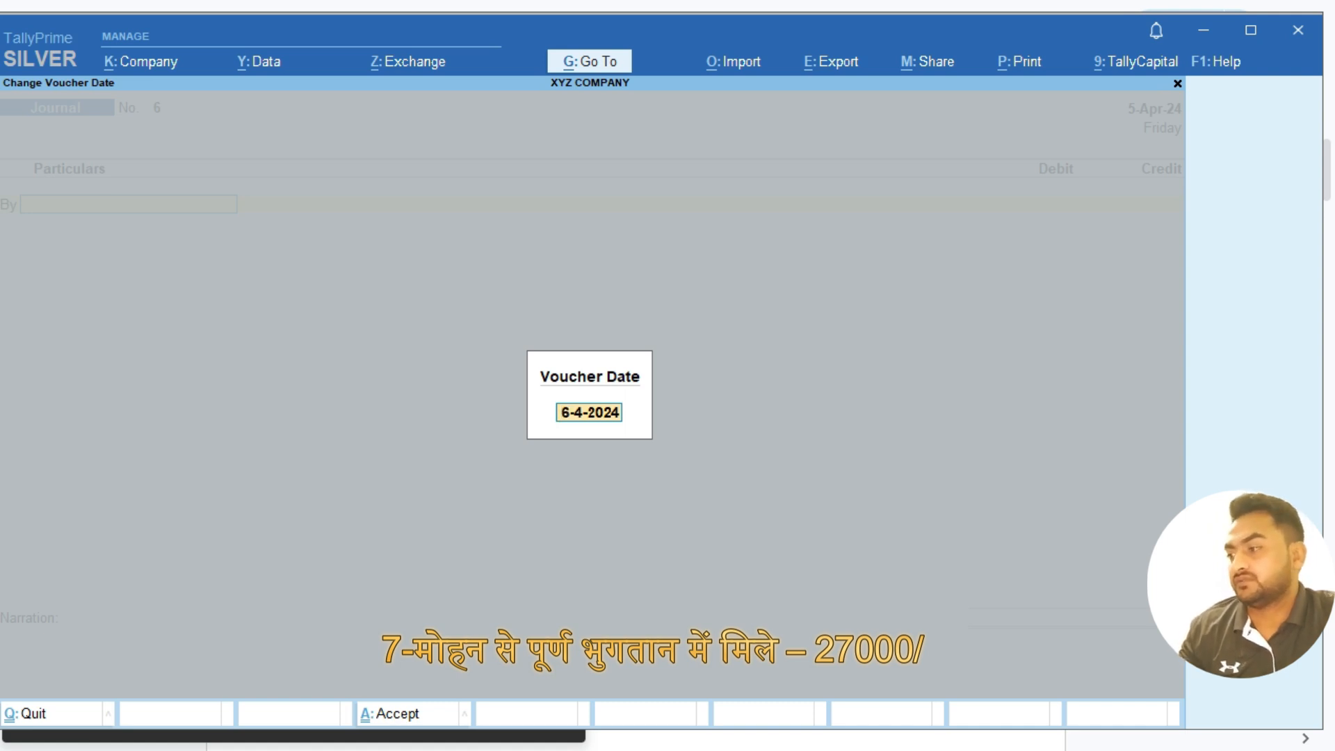
key("Escape")
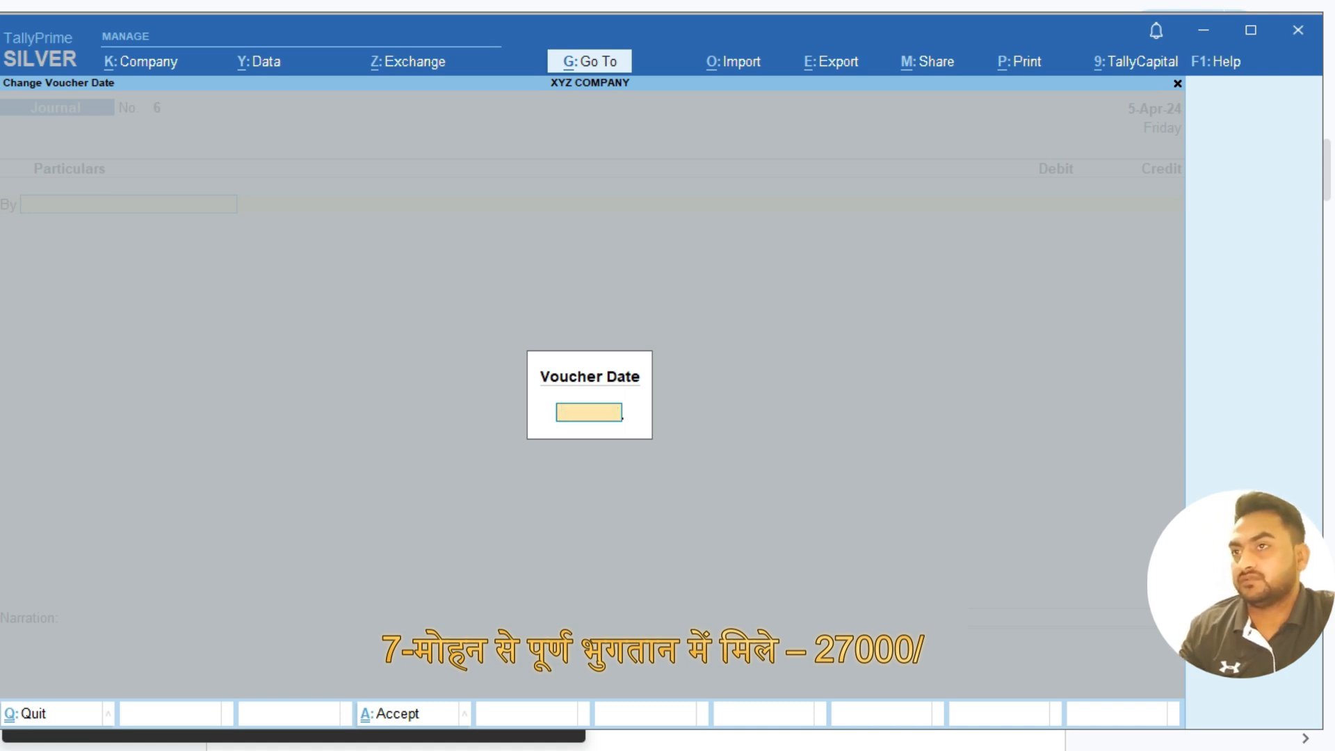
key("Escape")
key("Page_Up")
key("F2")
type("6-Apr-24")
key("Return")
key("ctrl")
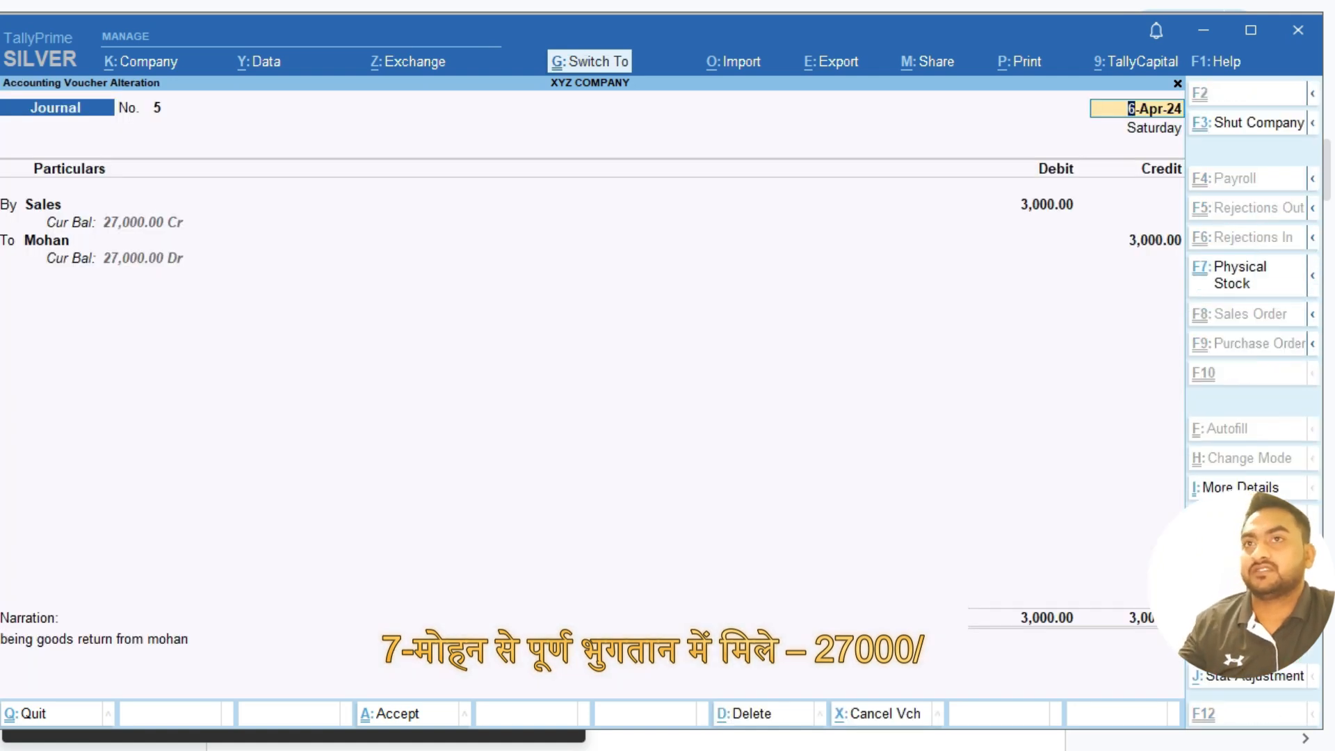
key("ctrl+a")
Set the voucher date to 7-Apr-24 and switch to a receipt voucher.
key("F2")
key("Return")
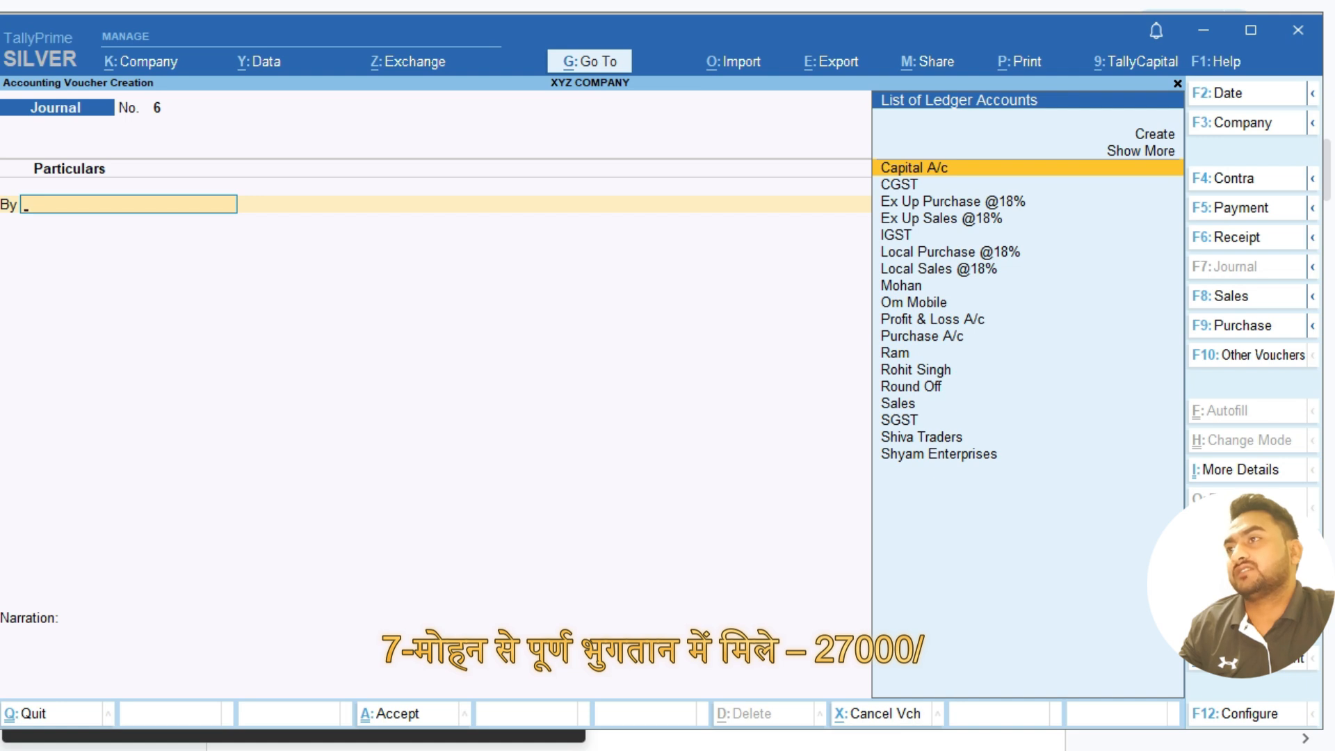
key("F6")
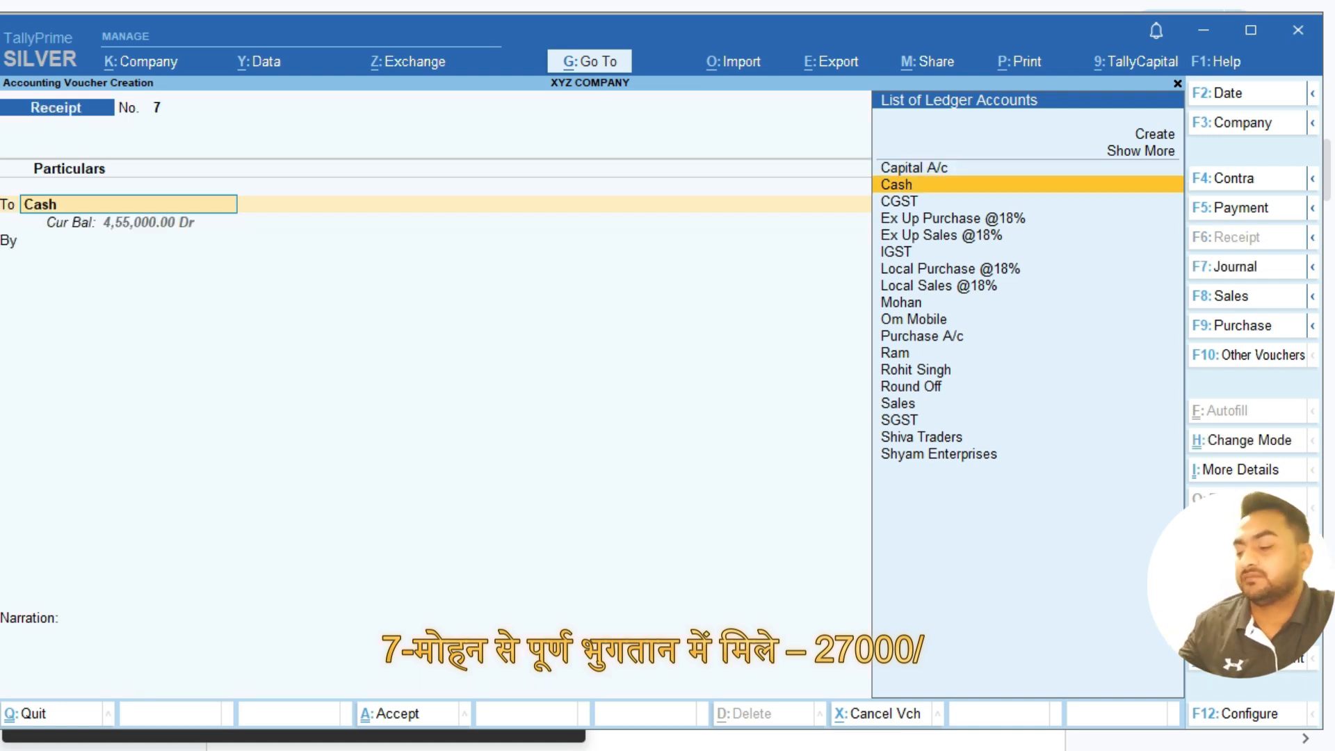
Credit the customer's ledger with 27,000 as On Account in the receipt voucher and debit Cash with 27,000.
type("Mohan")
key("Return")
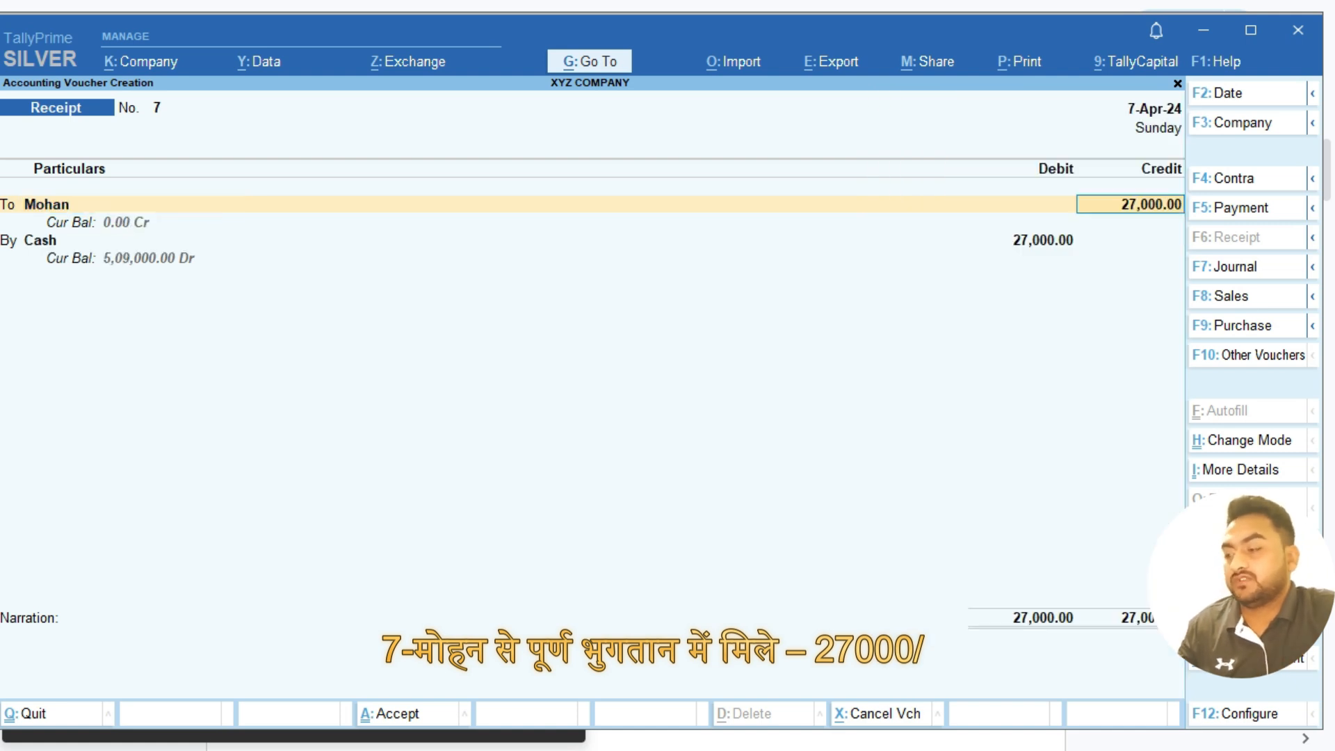
key("Return")
key("Return")
key("Return")
key("Return")
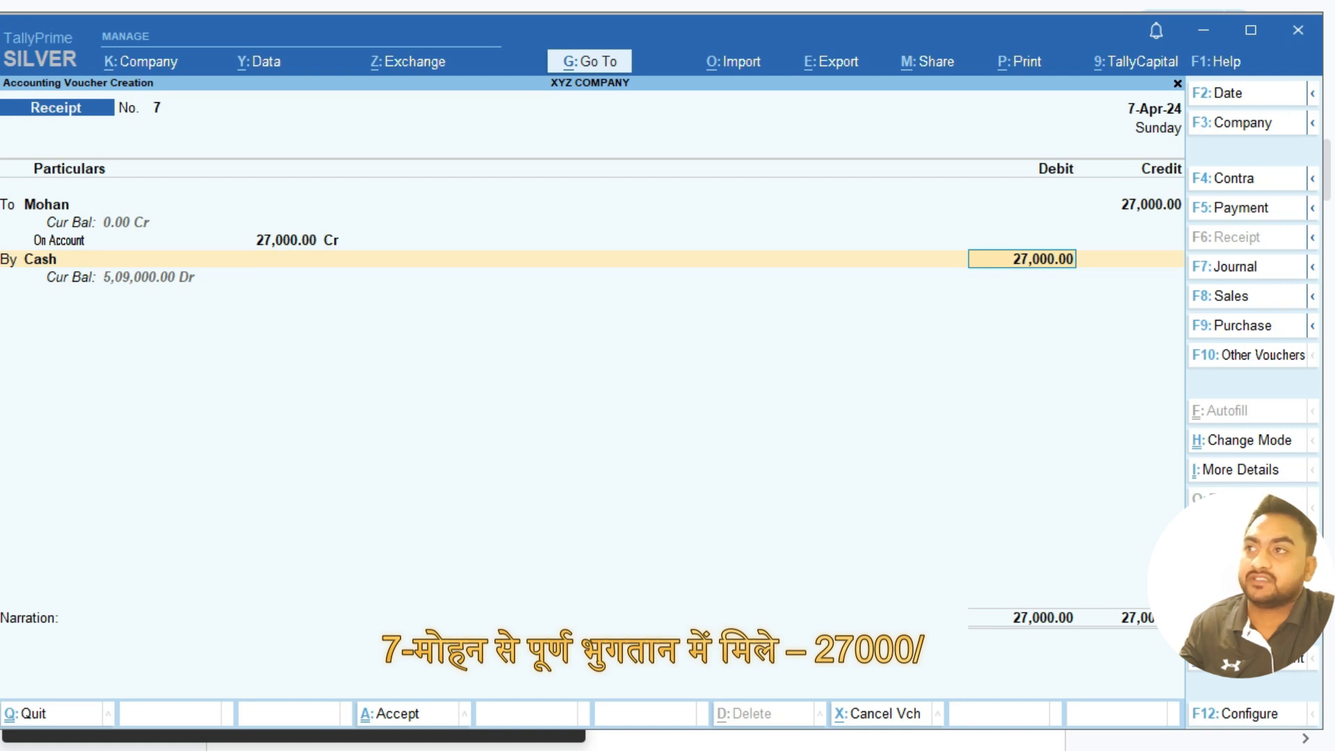
key("Return")
Enter the narration "being cash receive from" followed by the customer's name, and save the receipt voucher.
type("being cash receive fr")
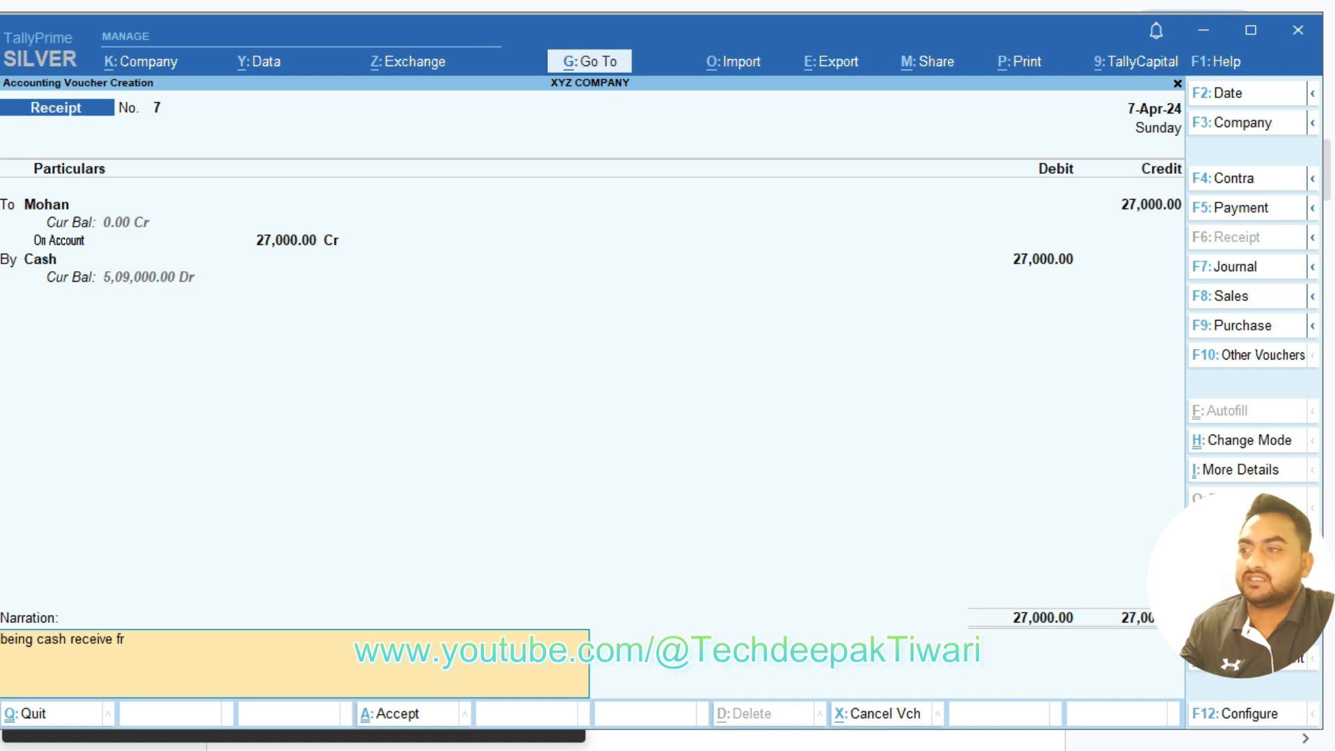
type("om mohan")
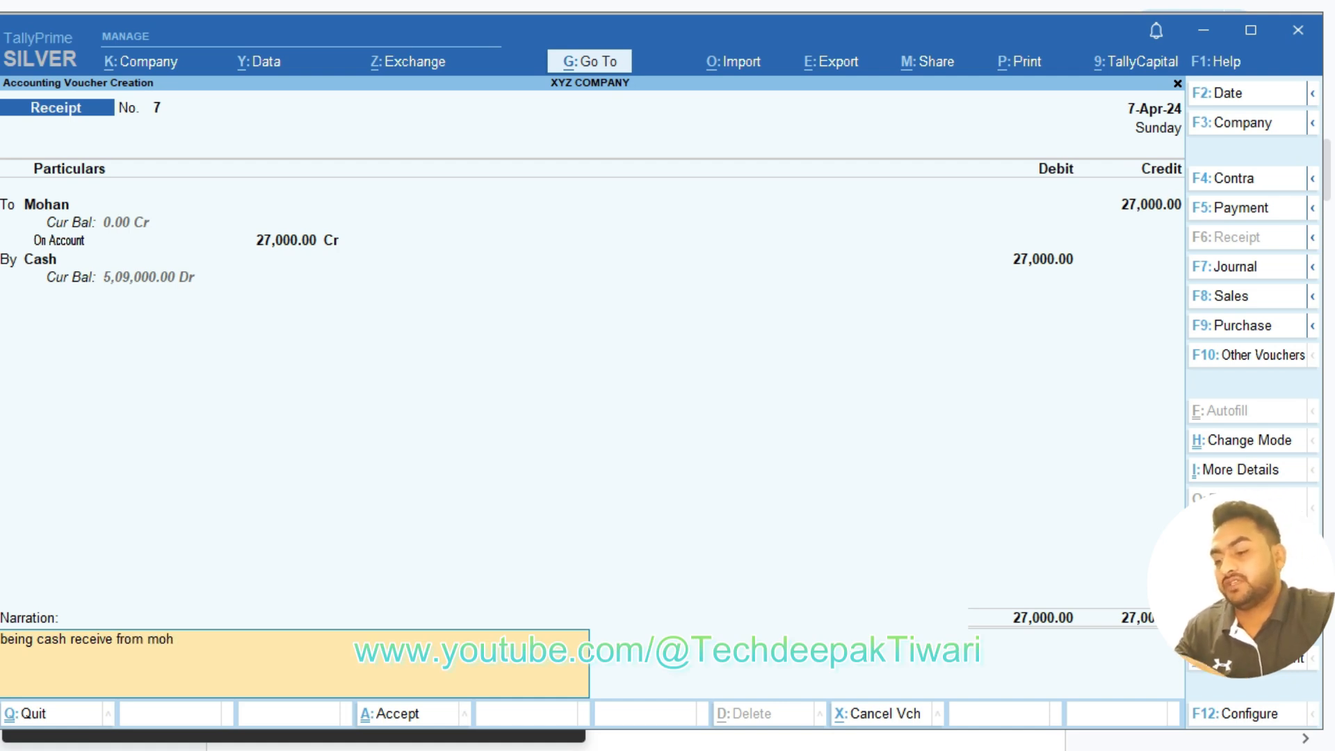
key("Return")
Leave voucher entry and open the Balance Sheet of XYZ COMPANY.
key("Escape")
key("Escape")
key("Escape")
key("Escape")
key("Escape")
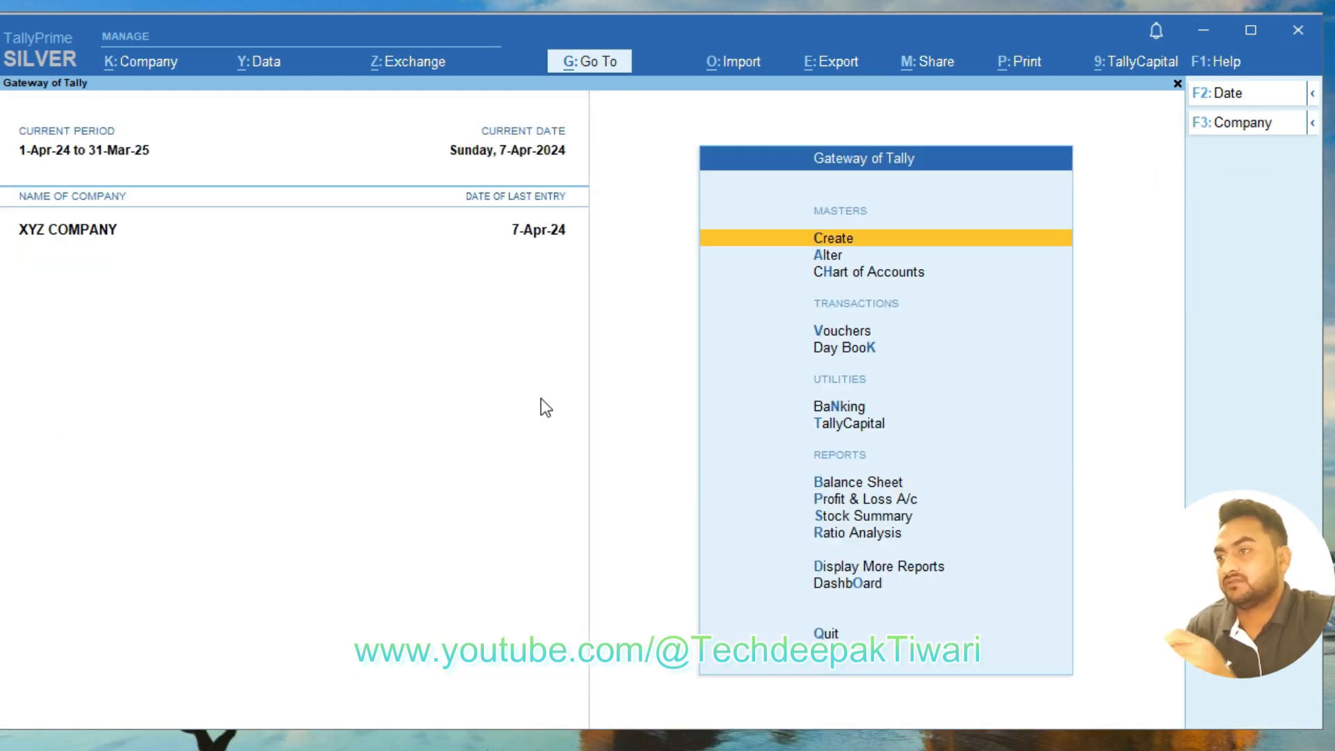
key("b")
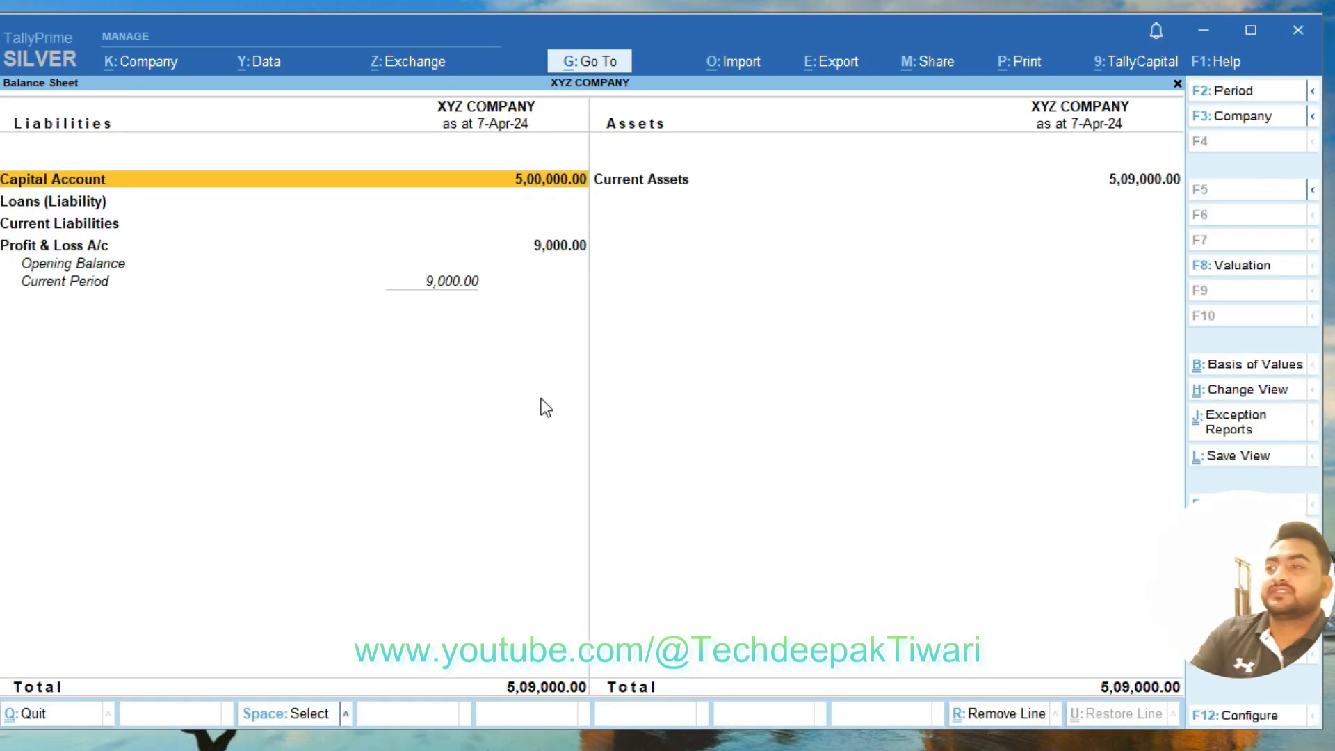
Examine the liabilities and assets sides of the Balance Sheet, down to the Profit & Loss A/c line.
key("Right")
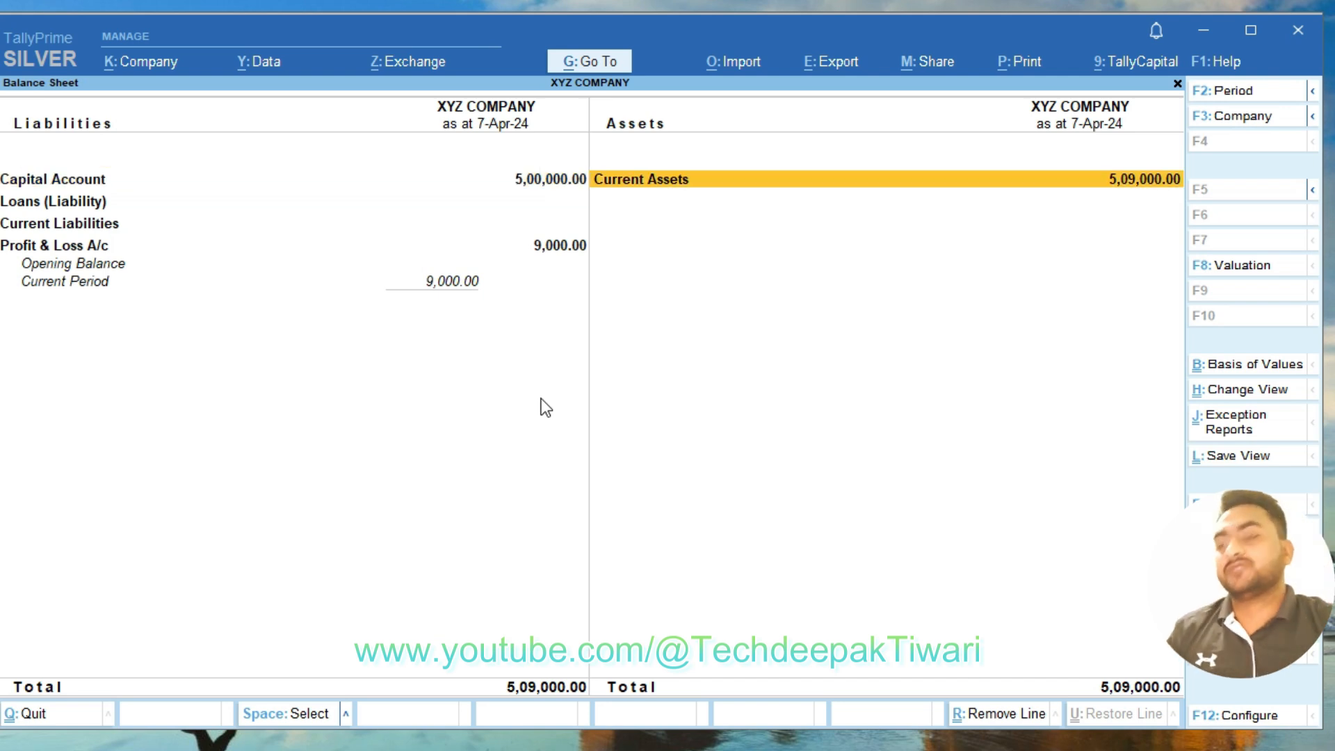
key("Left")
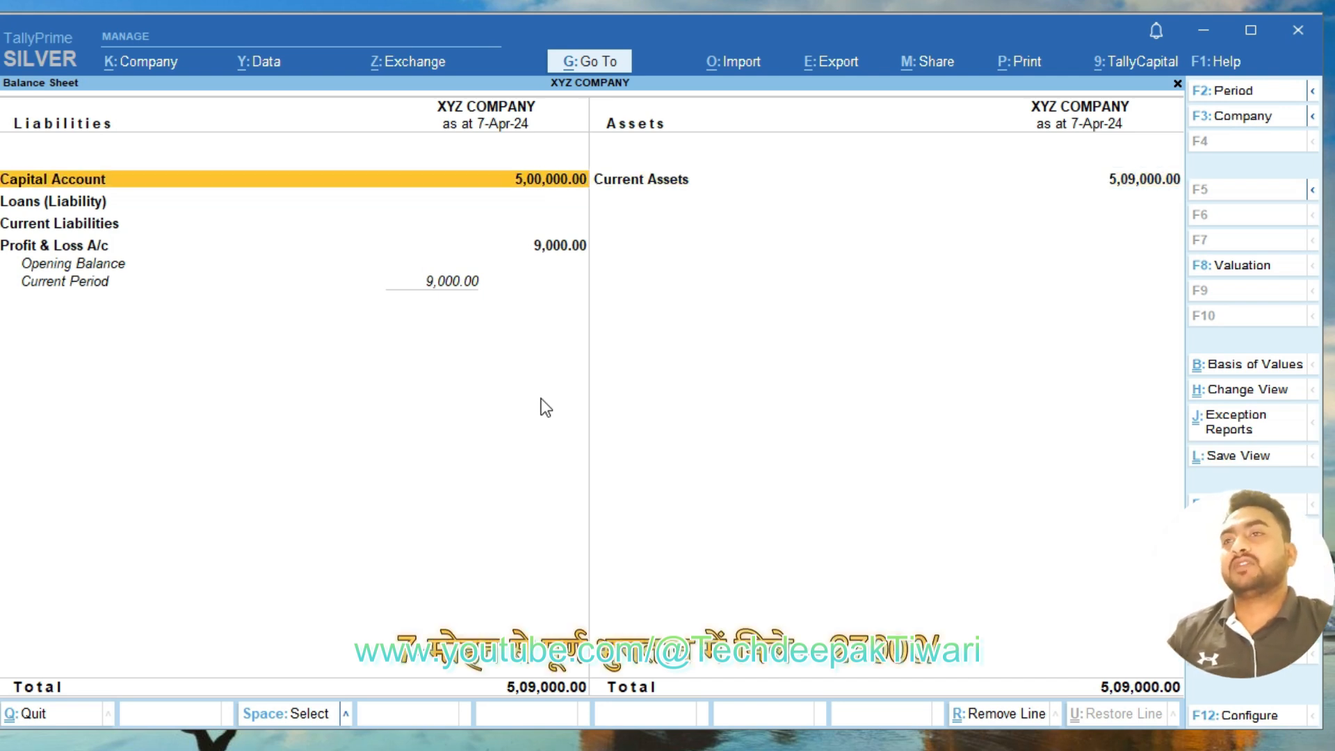
key("Down")
key("Down")
key("Down")
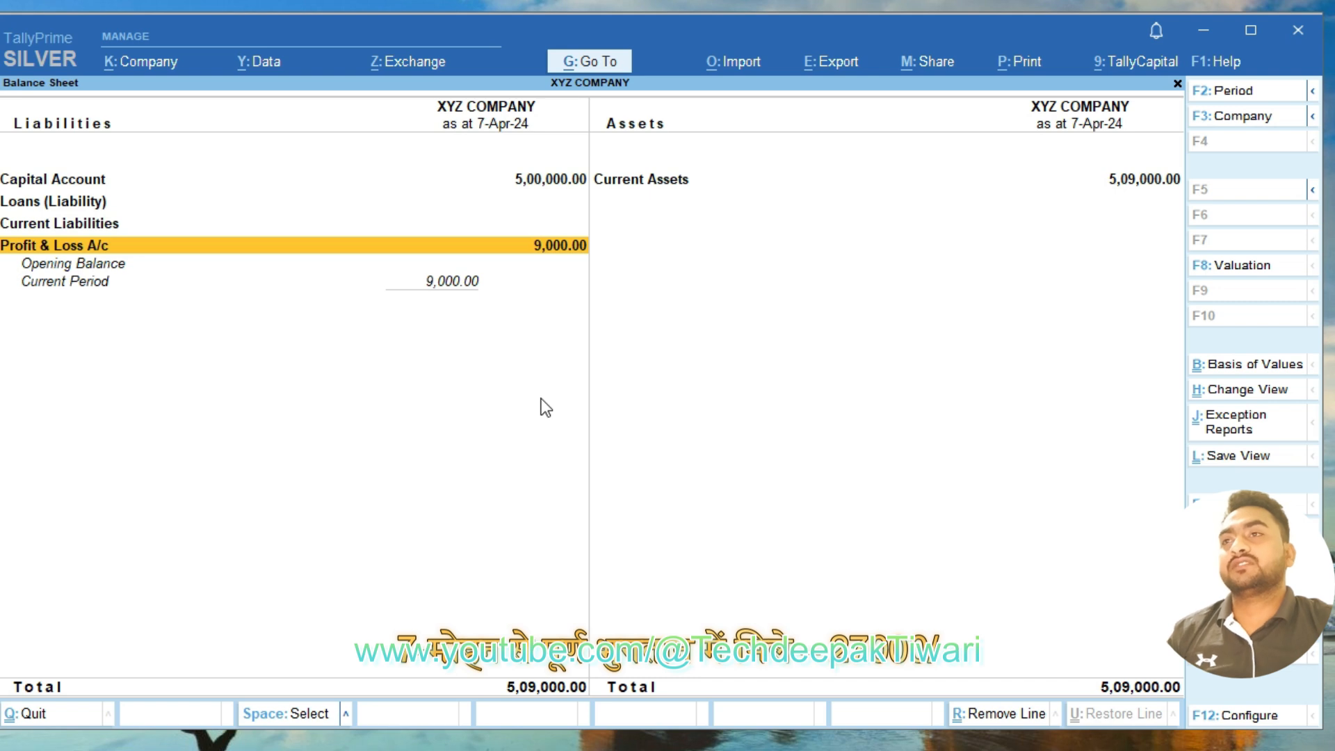
key("Right")
key("Left")
key("Down")
key("Down")
key("Down")
Open the Profit & Loss A/c from the Balance Sheet, examine its purchase, sales and profit lines, and return to the Gateway of Tally.
key("Return")
key("Down")
key("Right")
key("Up")
key("Left")
key("Down")
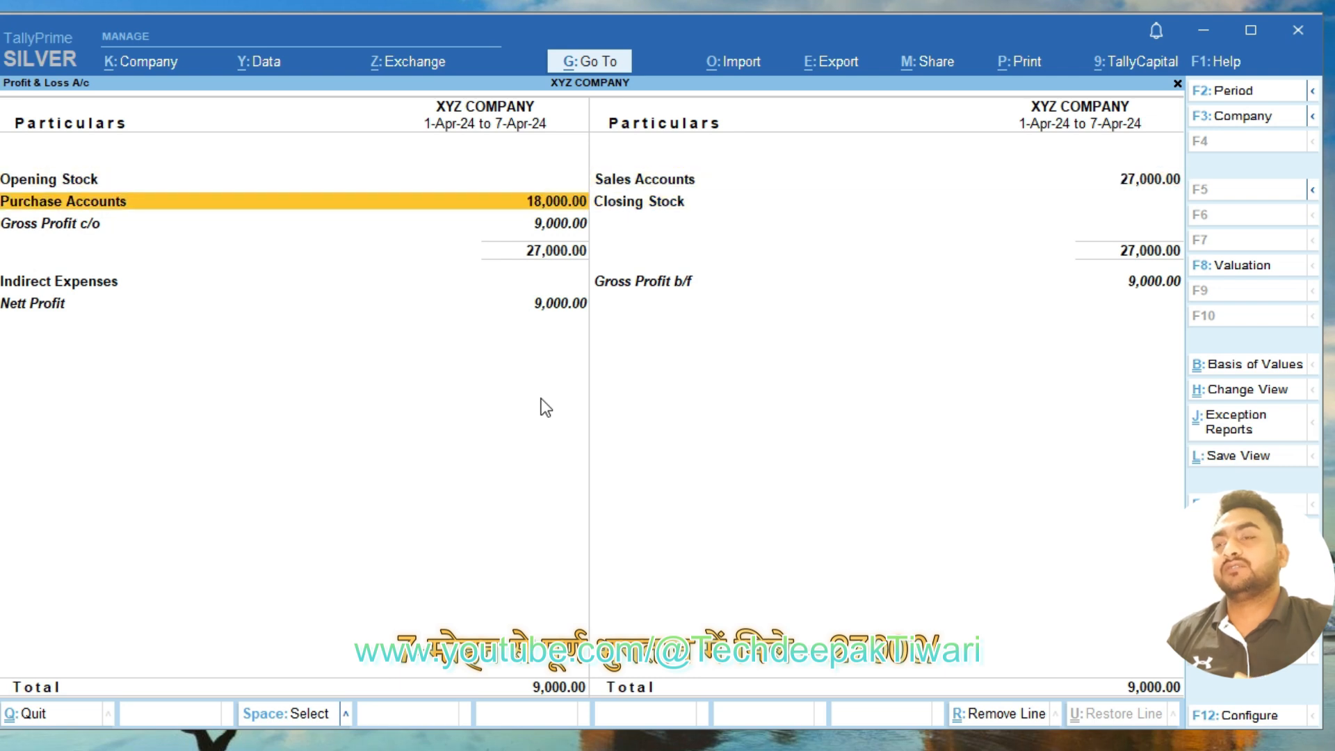
key("Down")
key("Down")
key("Down")
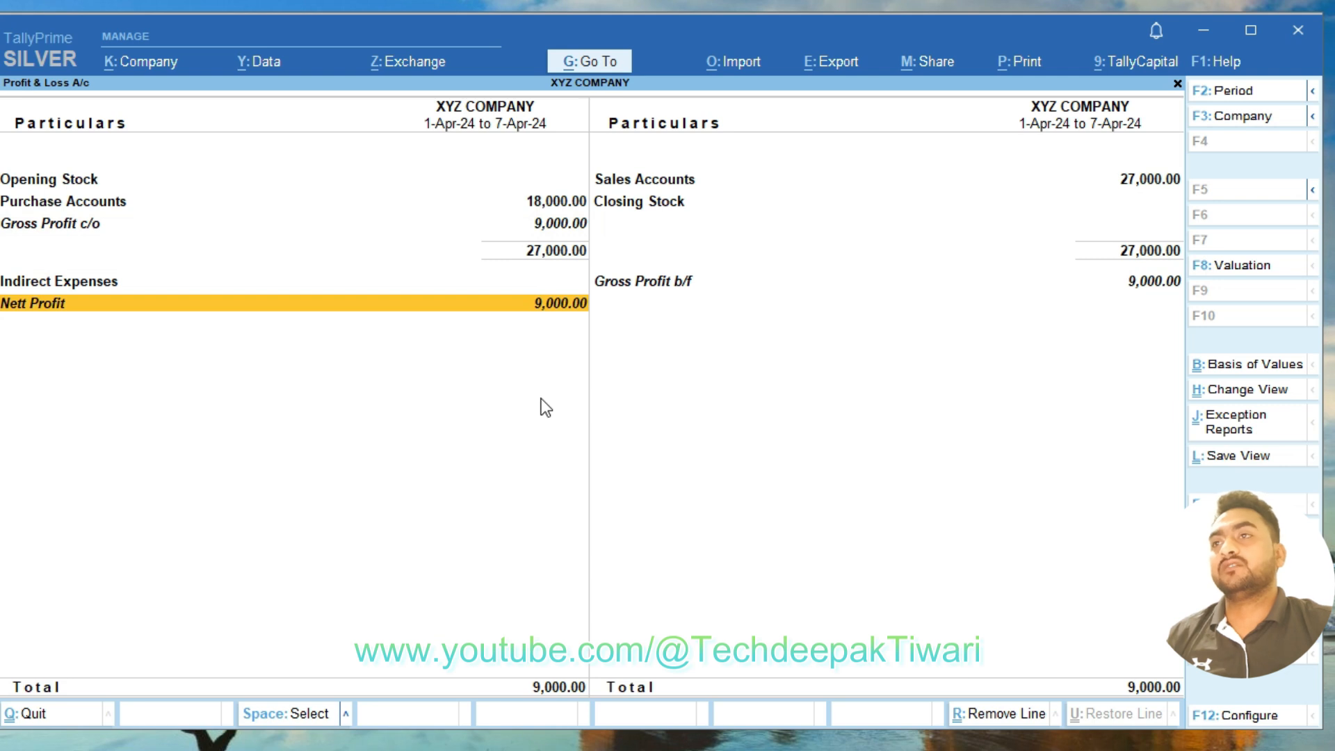
key("Escape")
key("Home")
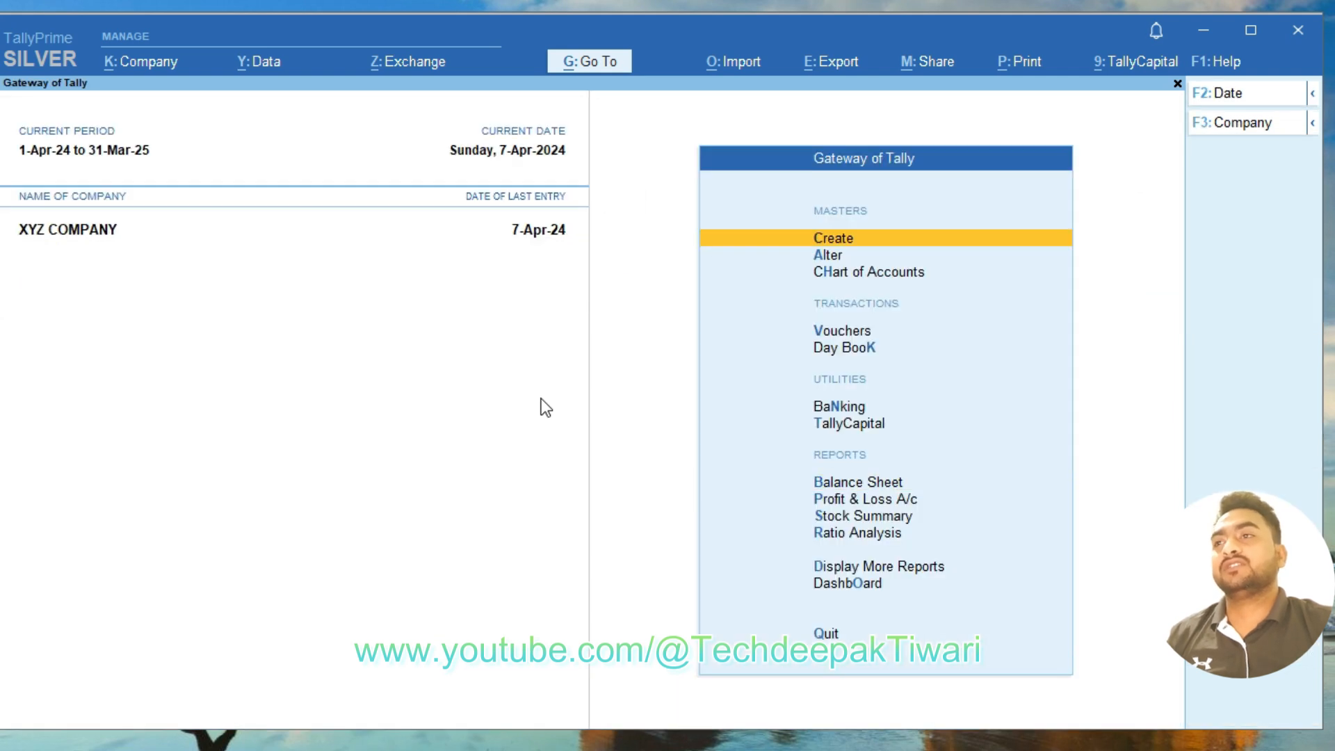
Open the Day Book and set its period to 1-Apr-24 to 7-Apr-24.
key("k")
key("alt+F2")
key("Return")
key("Return")
Review every voucher in the Day Book from the capital receipt to the last customer receipt, and return to the Gateway of Tally.
key("Down")
key("Down")
key("Down")
key("Down")
key("Down")
key("Down")
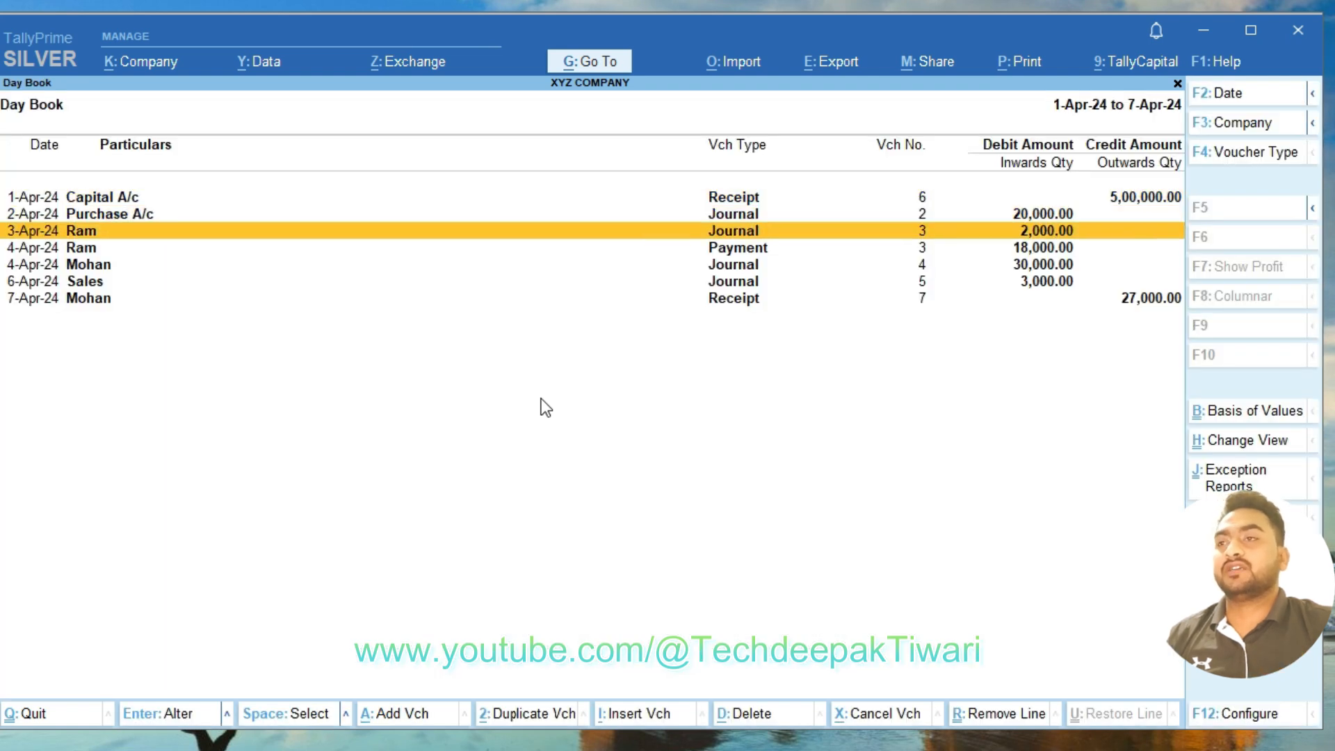
key("Up")
key("Up")
key("Up")
key("Up")
key("Up")
key("Up")
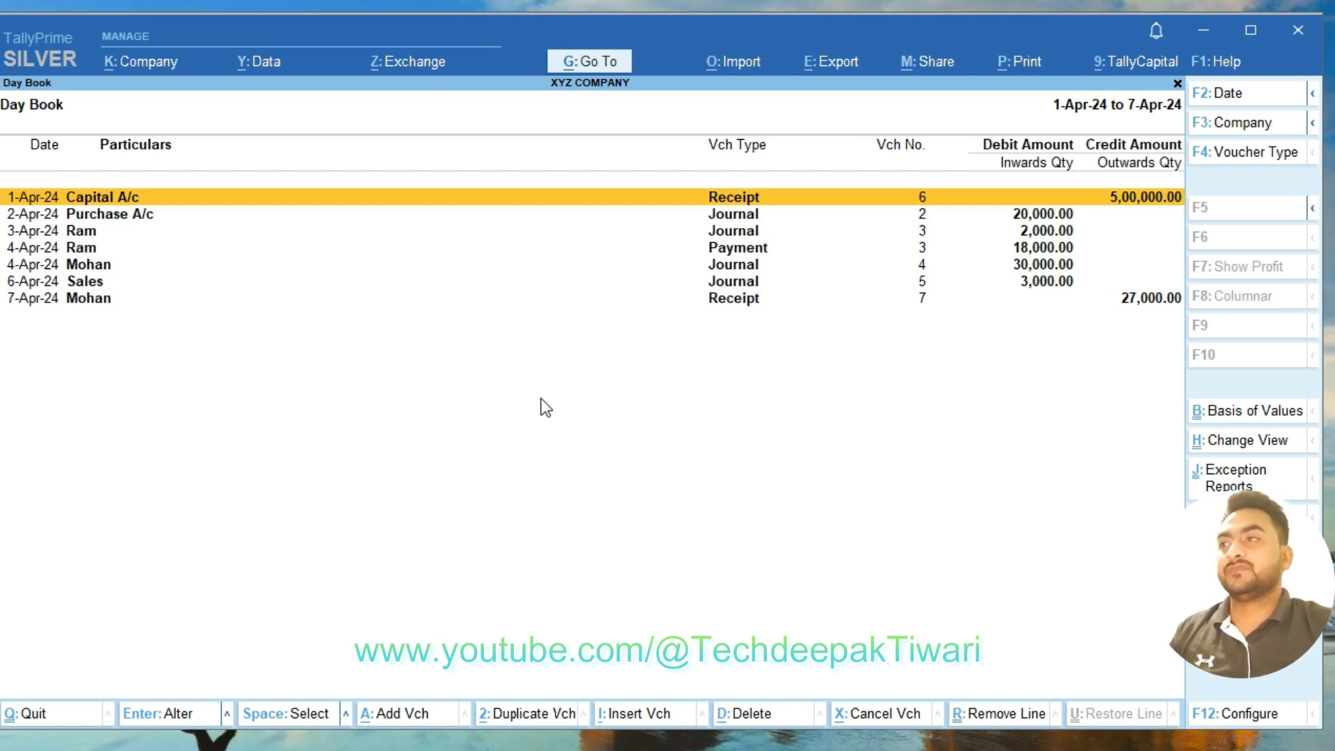
key("Down")
key("Down")
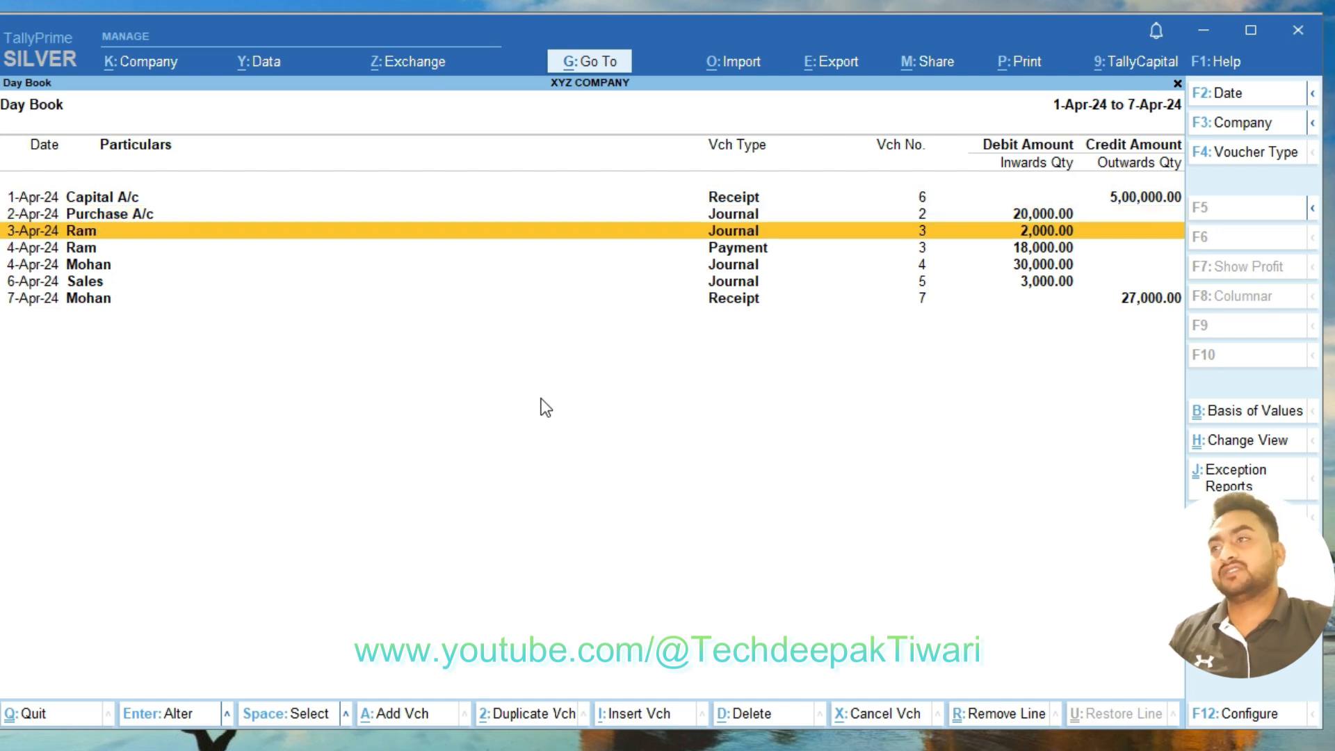
key("Down")
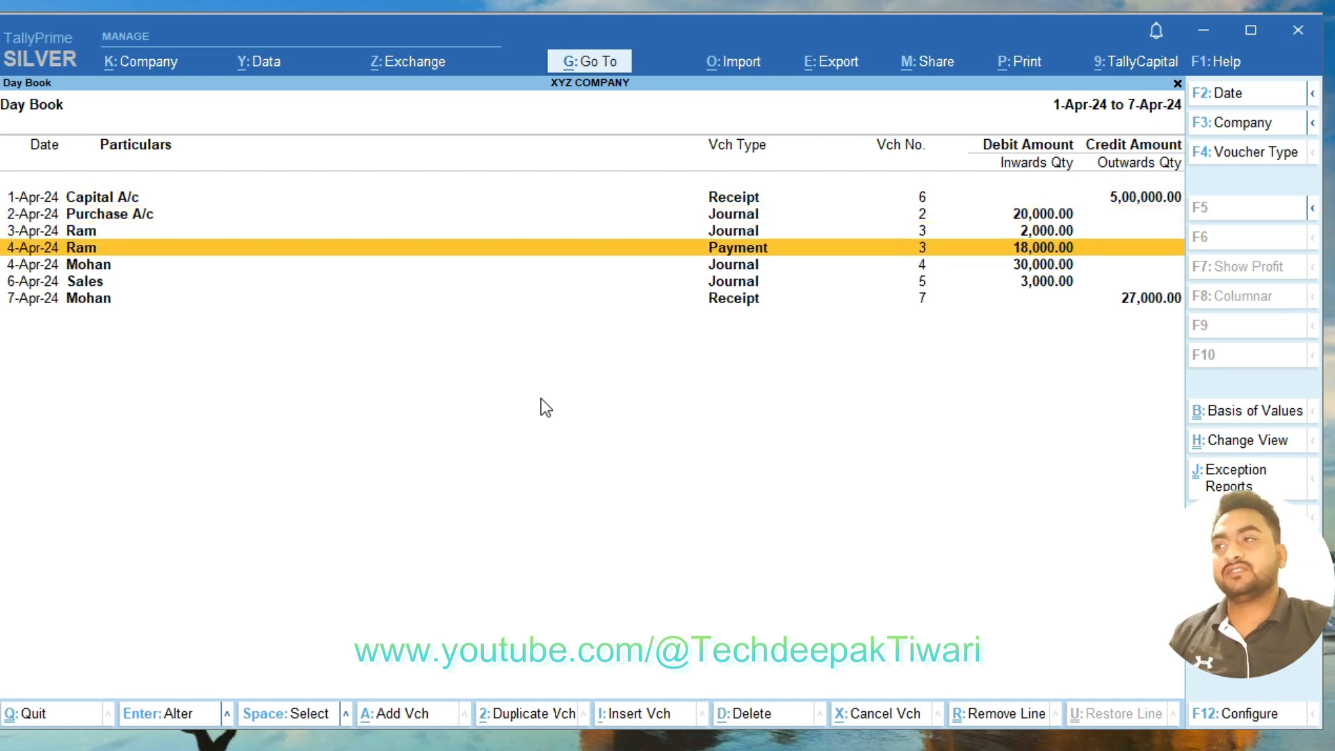
key("Down")
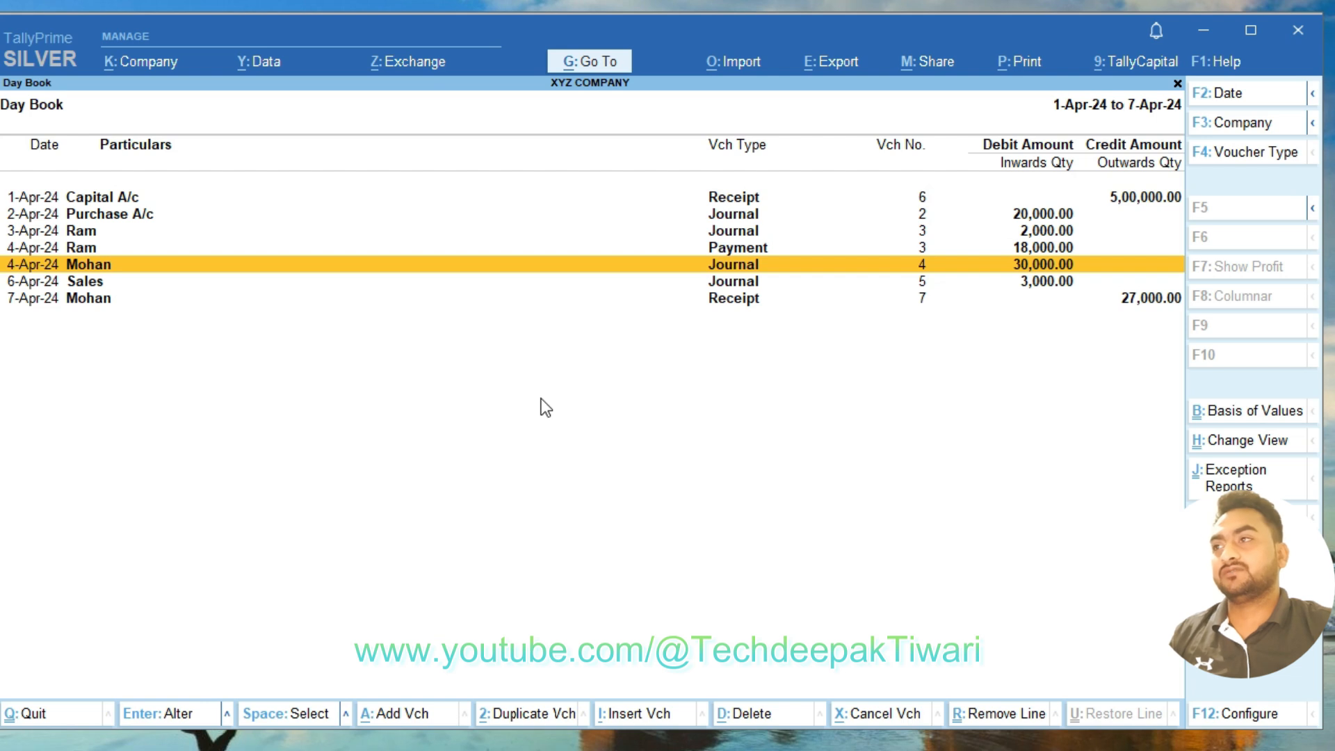
key("Down")
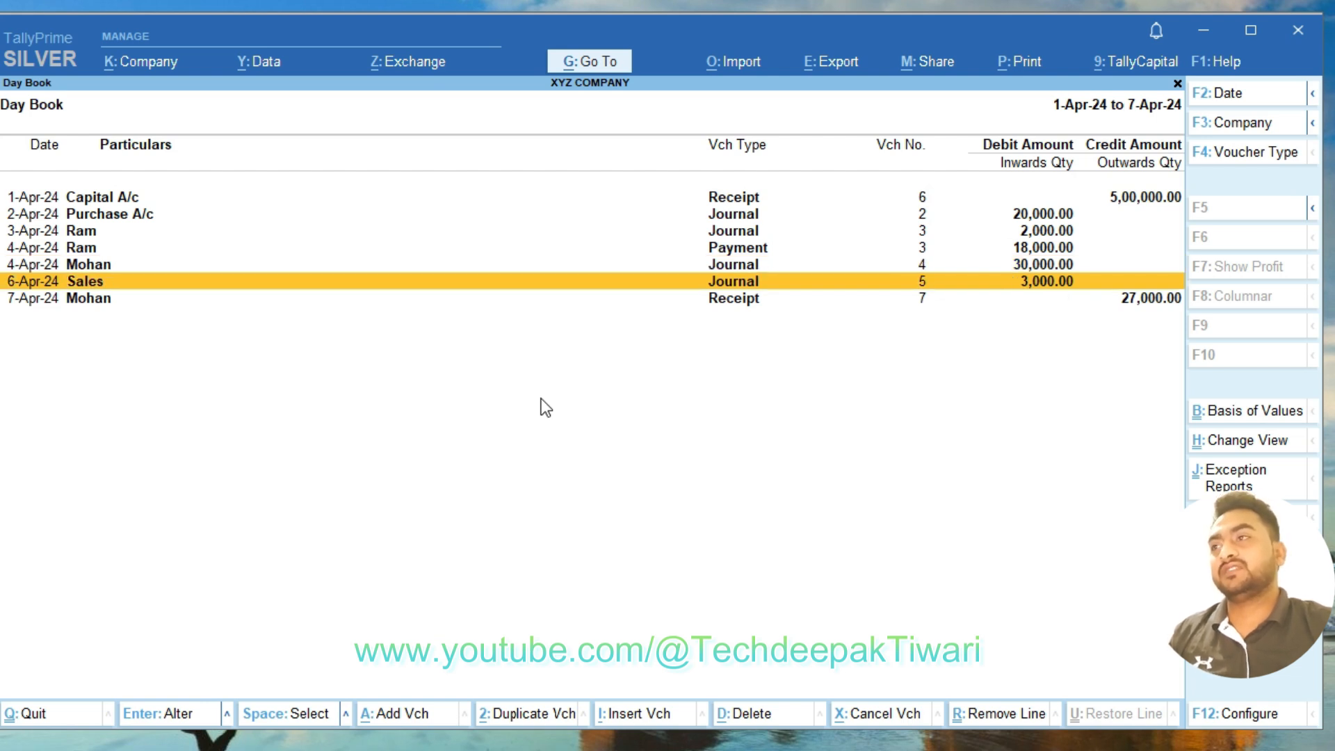
key("Down")
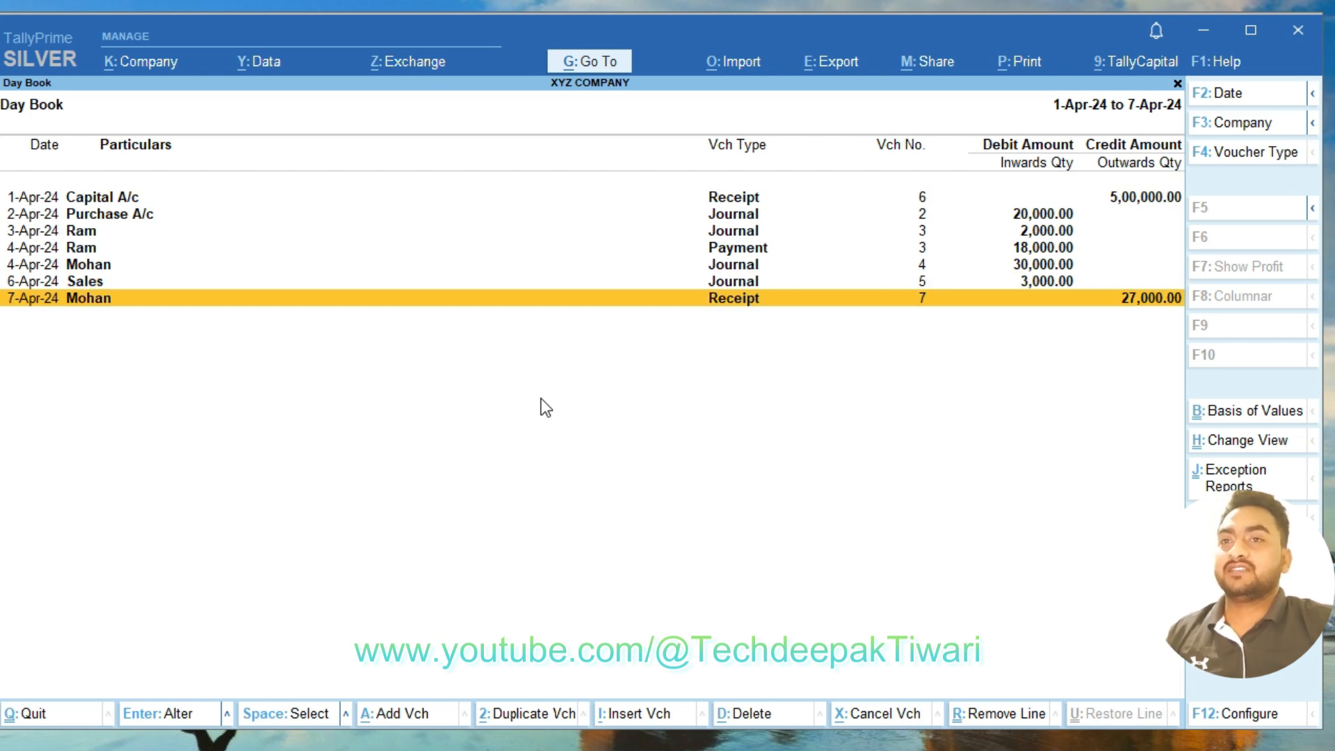
key("Escape")
key("Escape")
key("Escape")
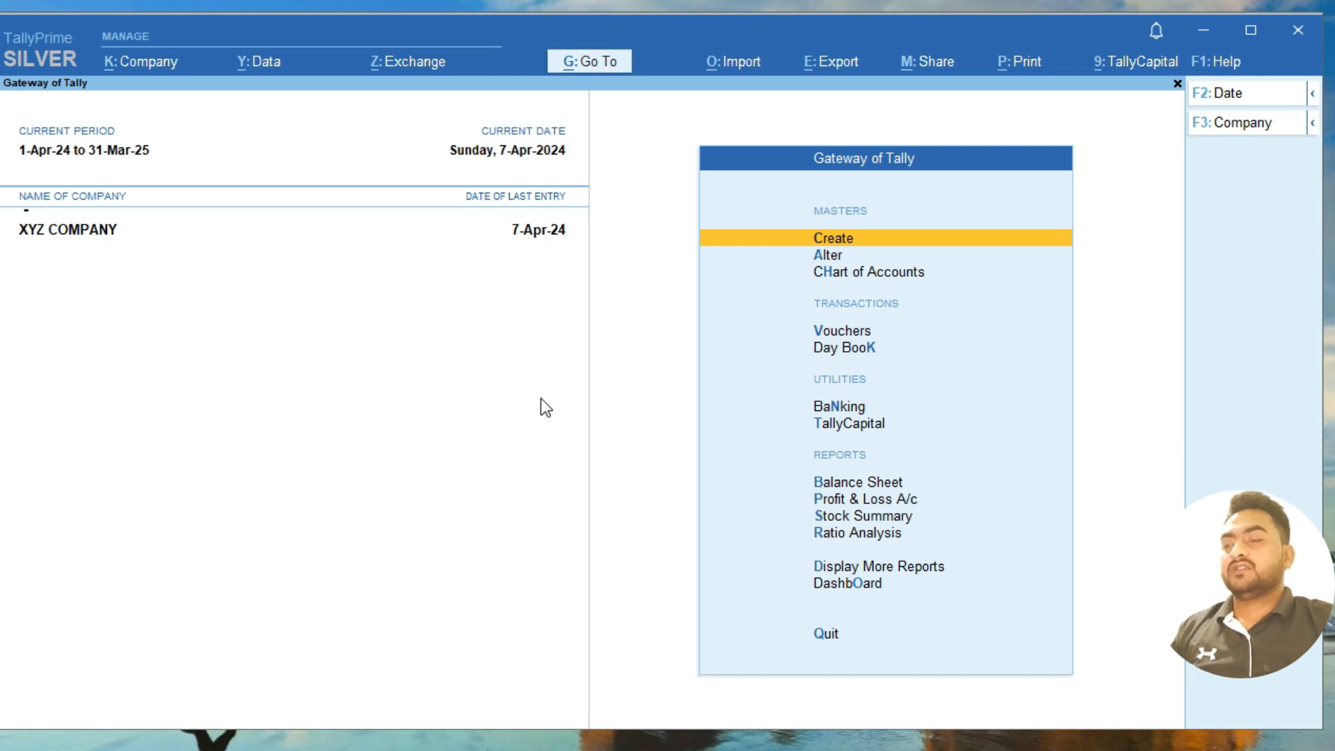
Start a new ledger from voucher entry, named HDFC Bank and grouped under Bank Accounts.
key("v")
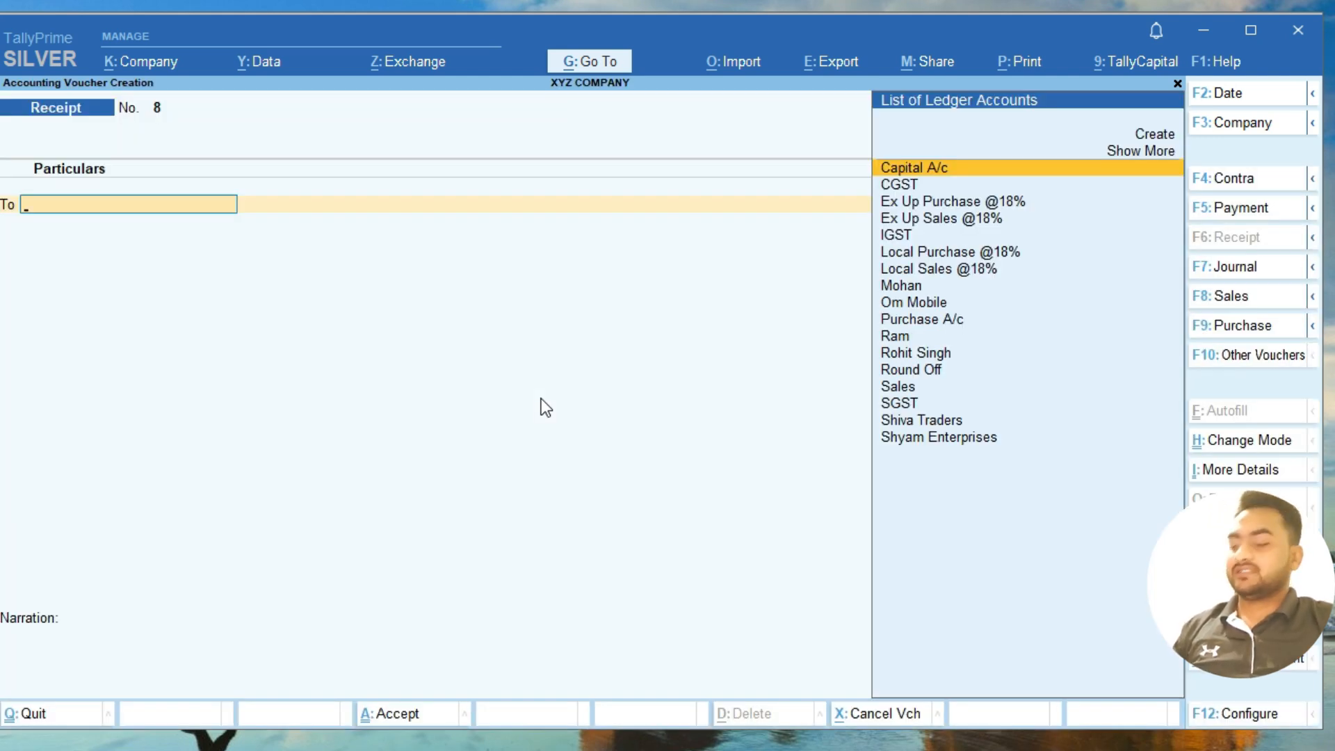
key("alt+c")
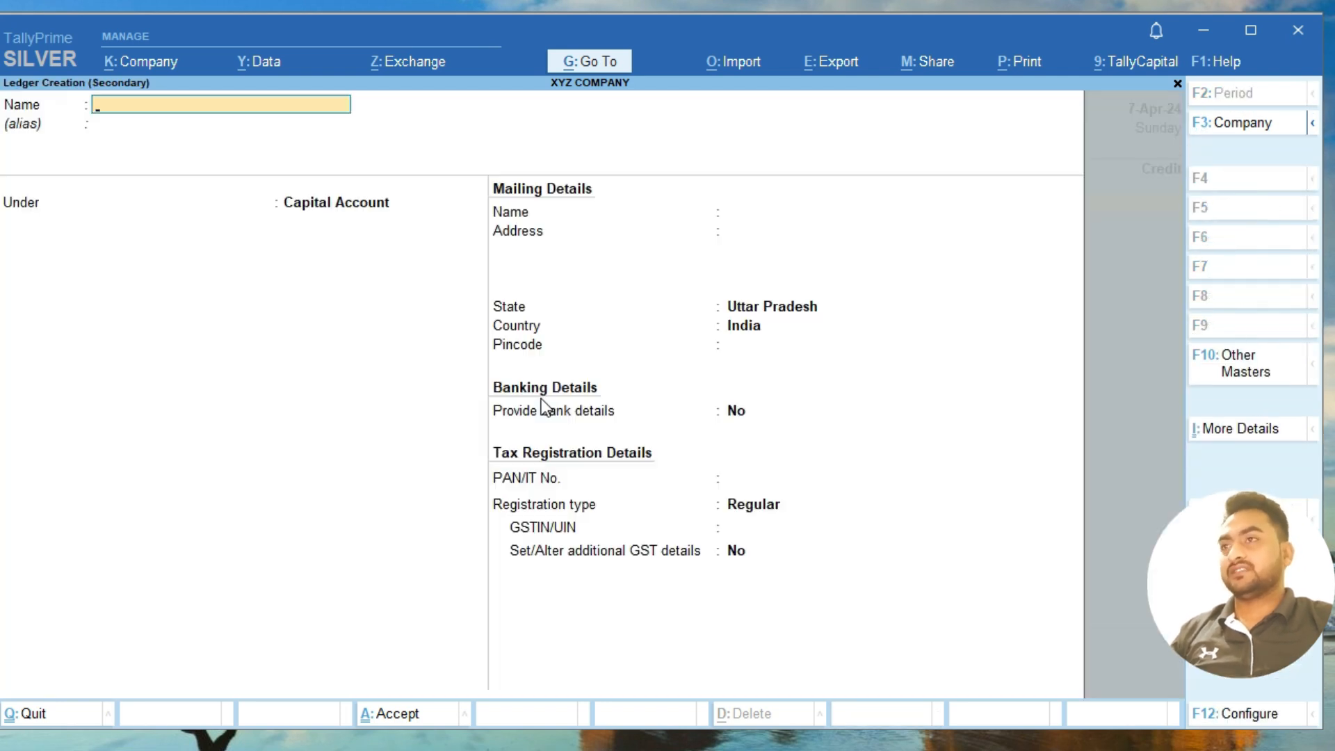
type("Hdfc")
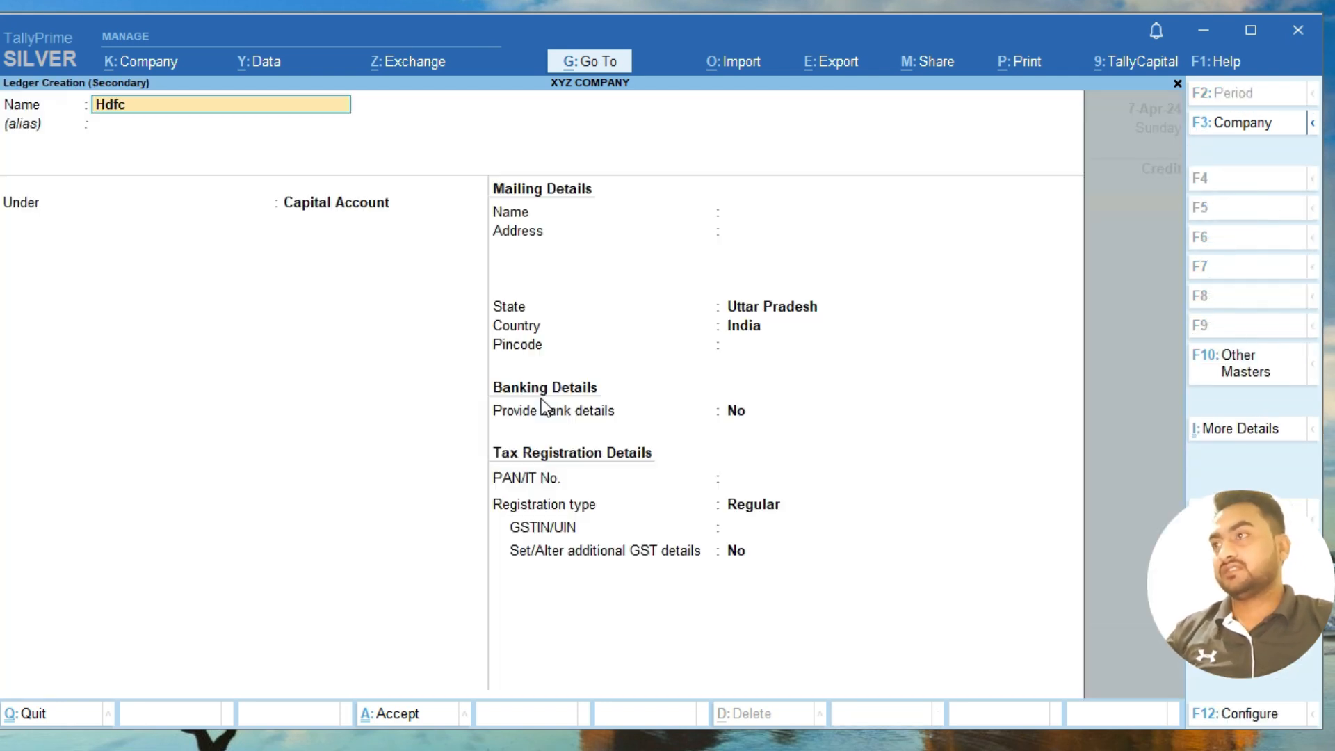
key("BackSpace")
key("BackSpace")
key("BackSpace")
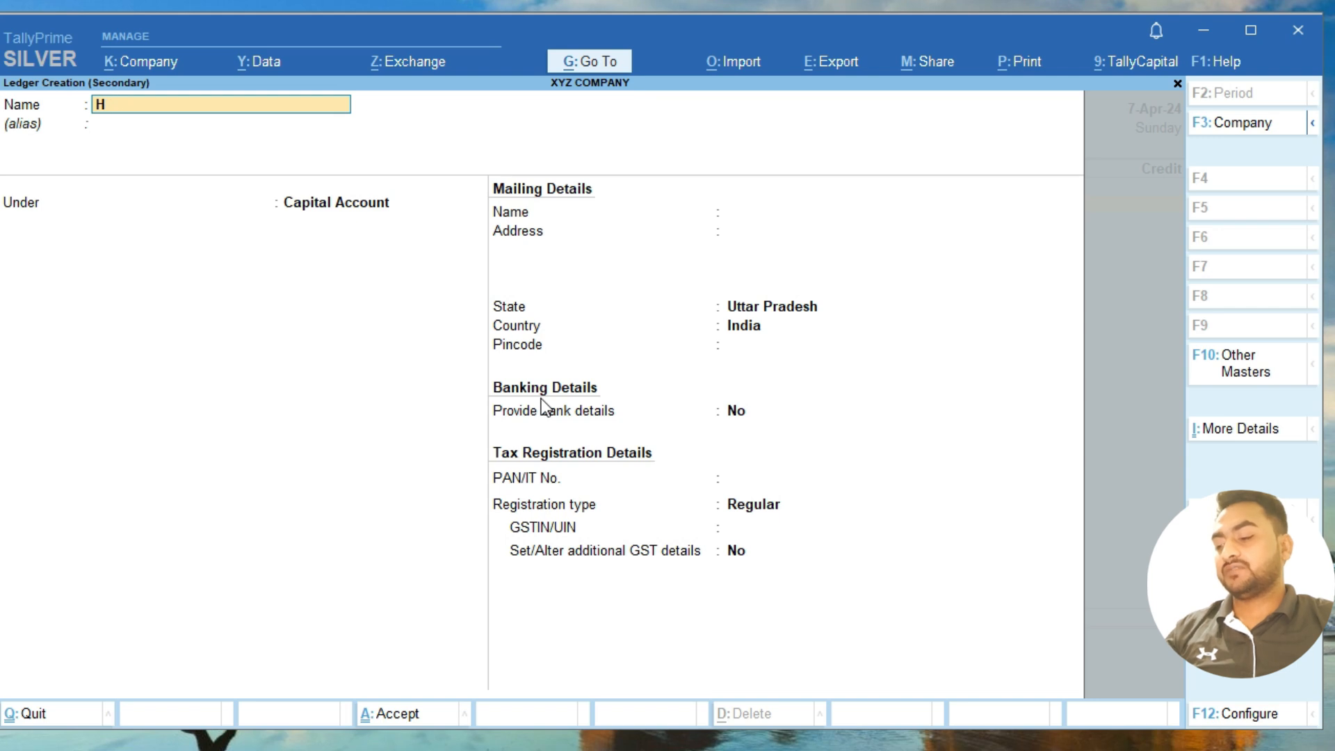
type("DFC Bank")
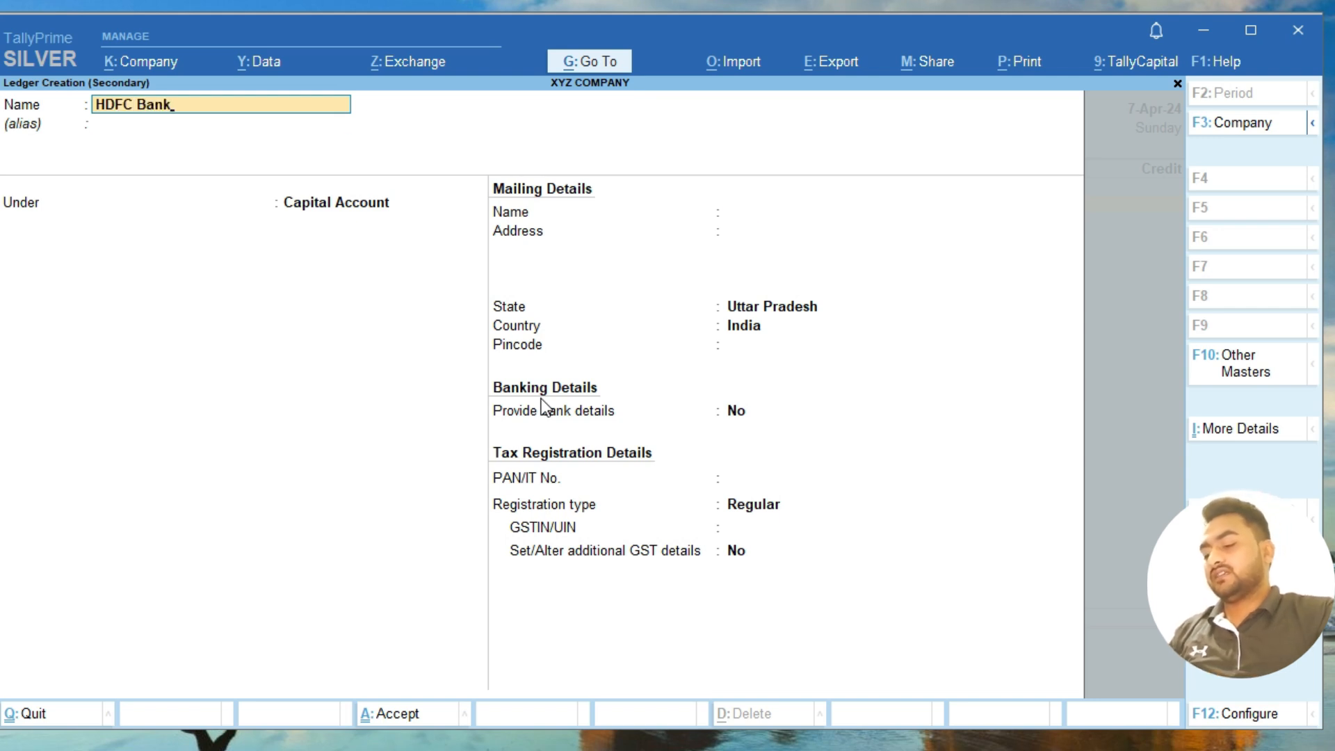
key("Return")
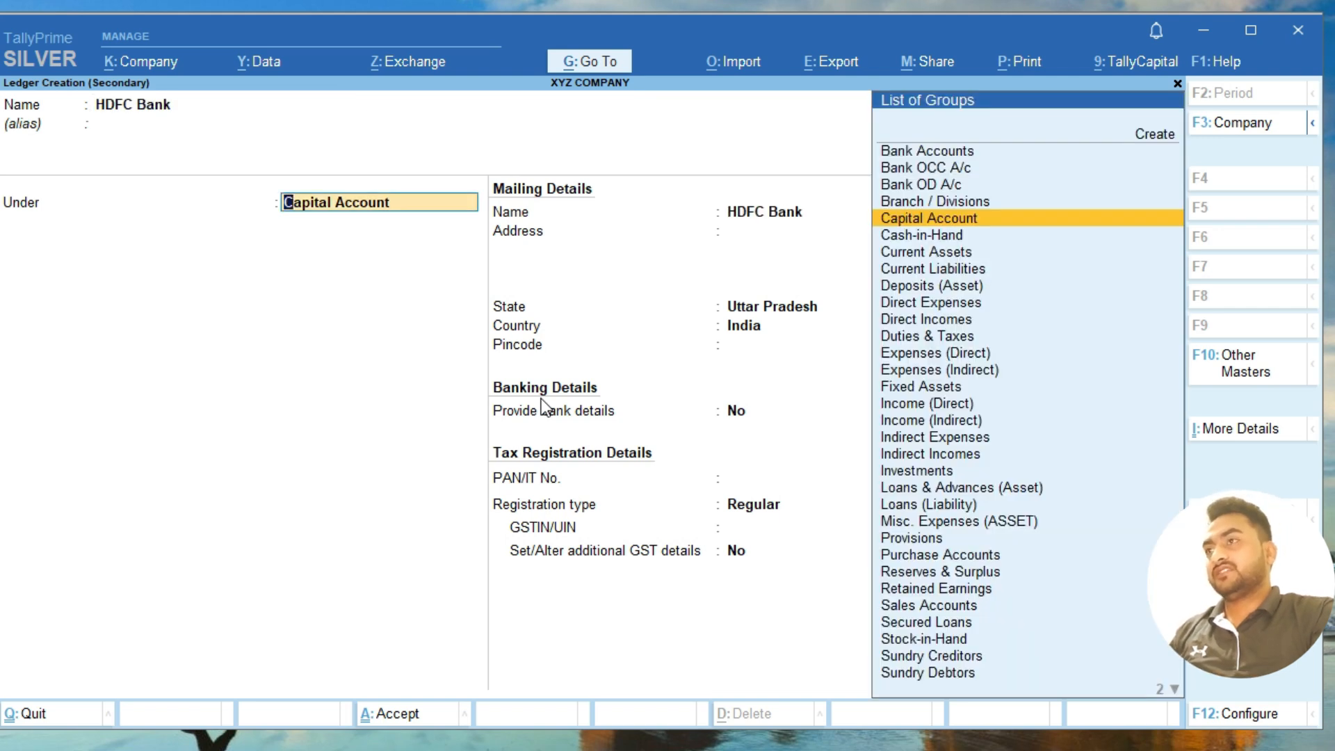
type("Ba")
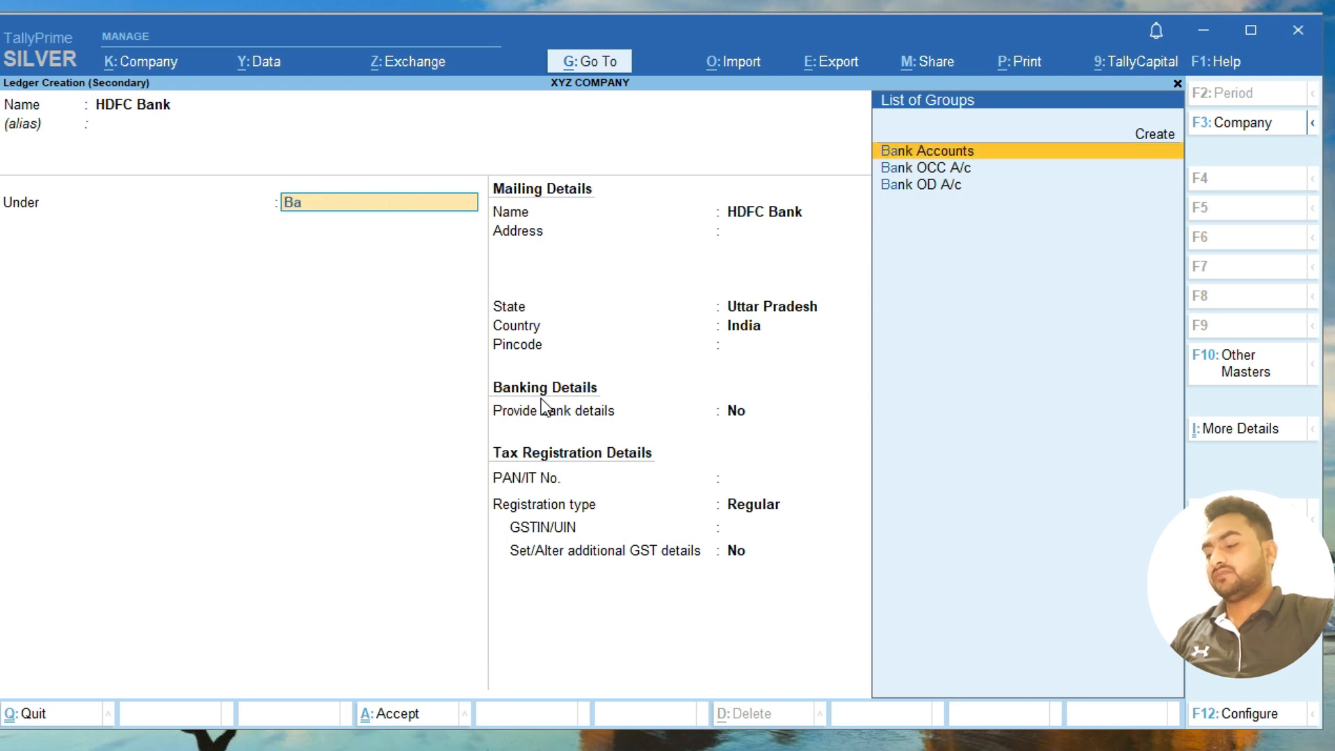
key("Return")
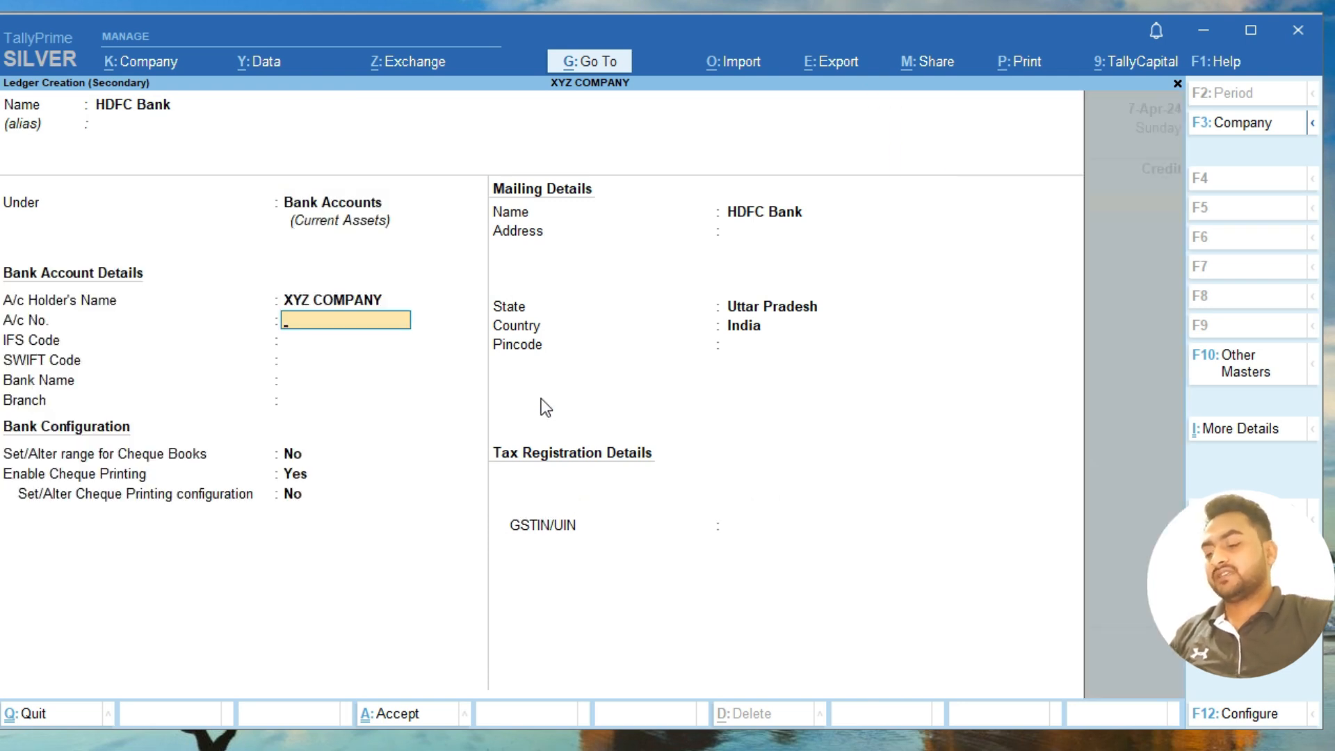
Enter the bank account number and the IFS code 123456 for the HDFC Bank ledger, leaving the SWIFT code blank.
type("123456987")
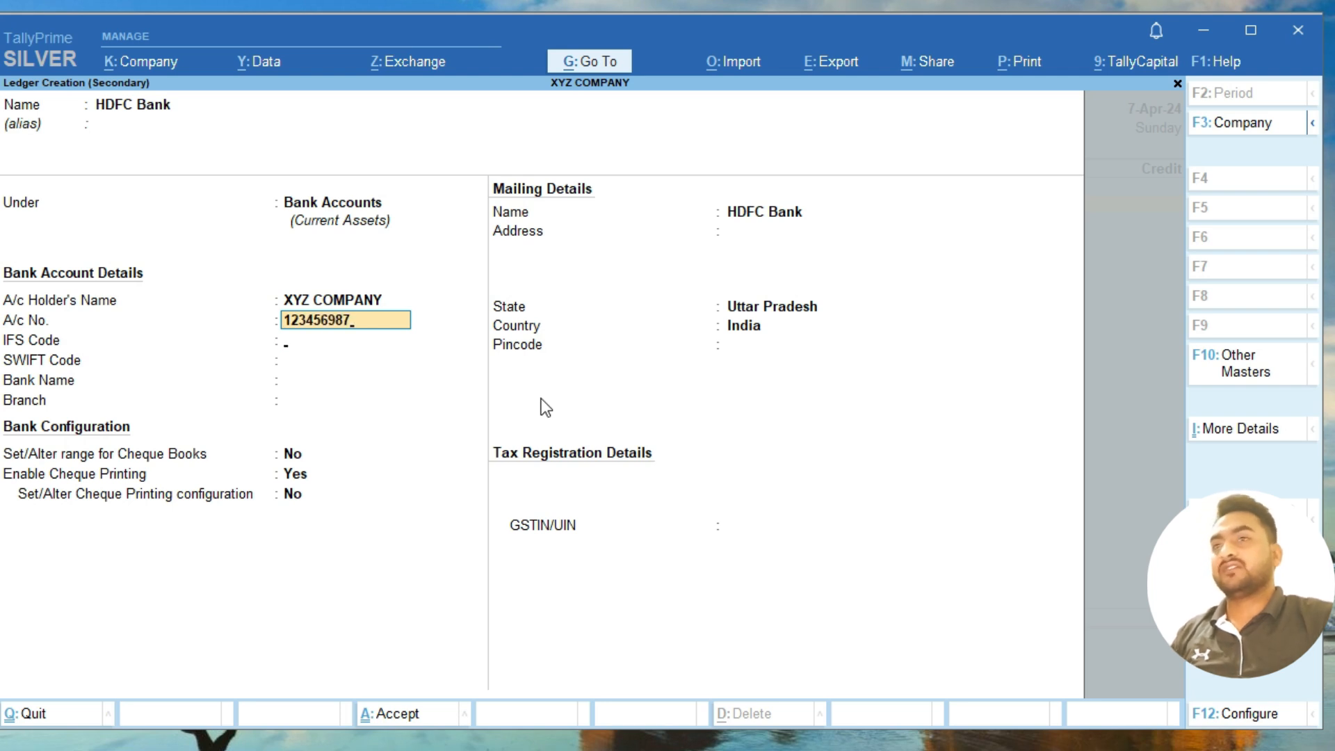
key("Return")
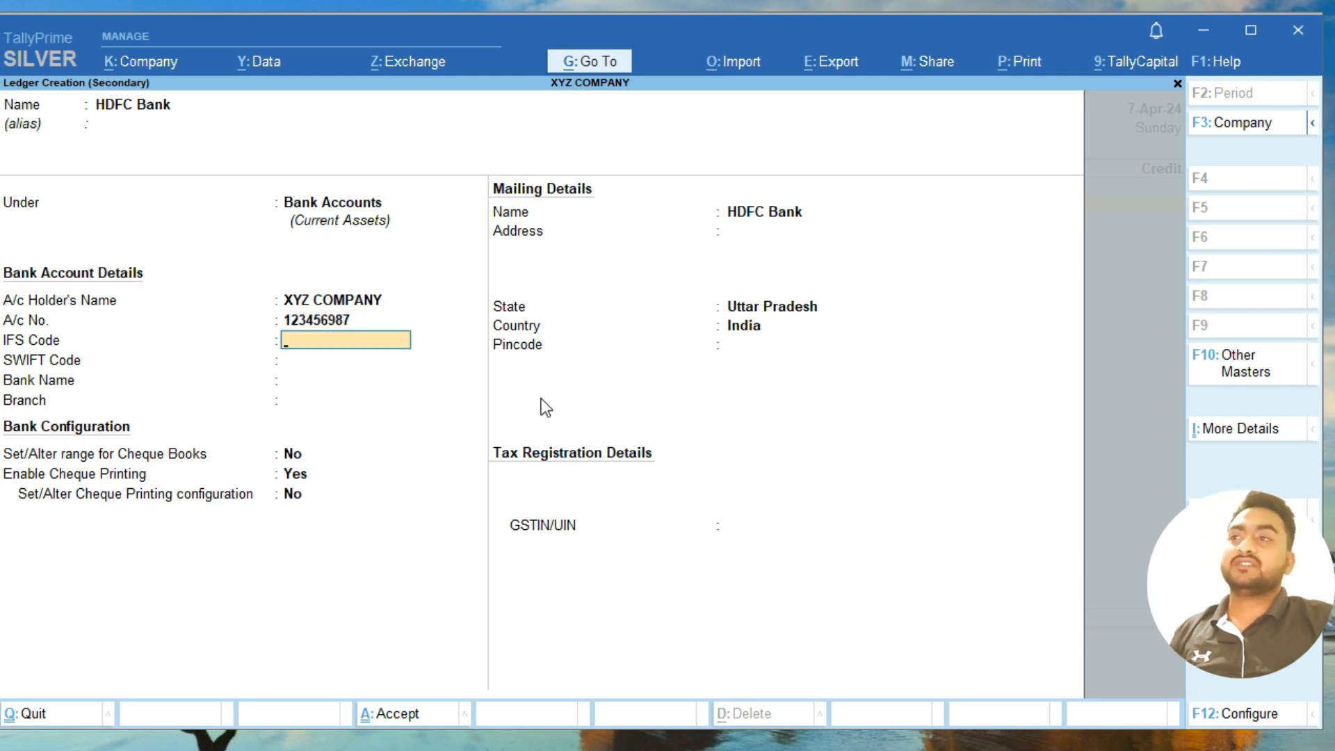
type("123456")
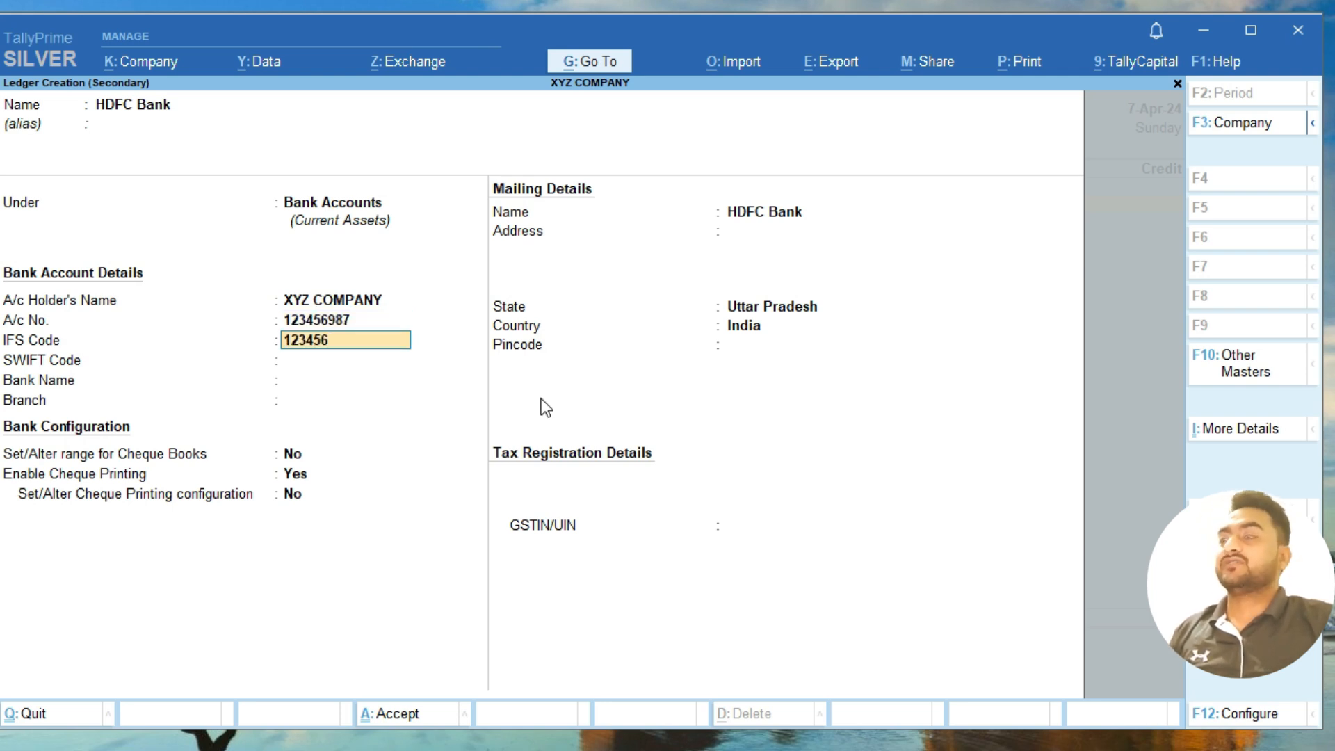
key("Return")
key("Return")
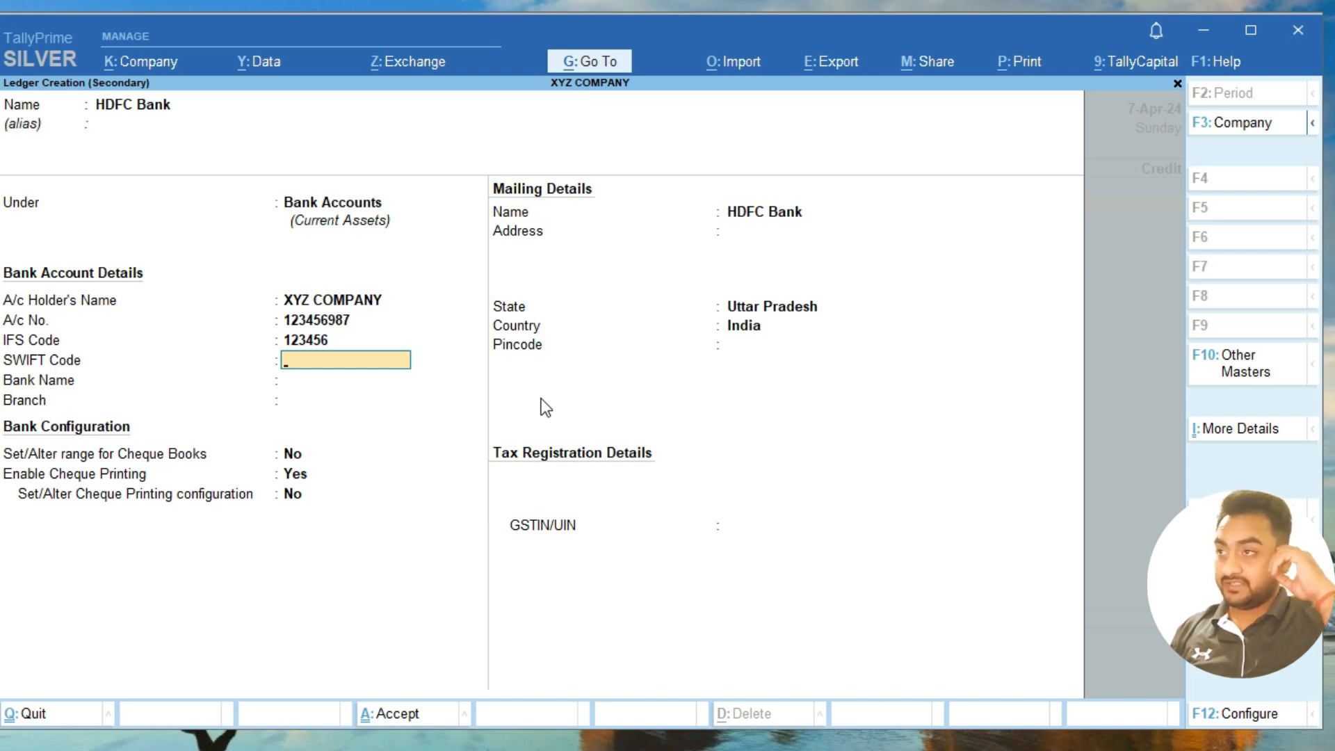
key("Return")
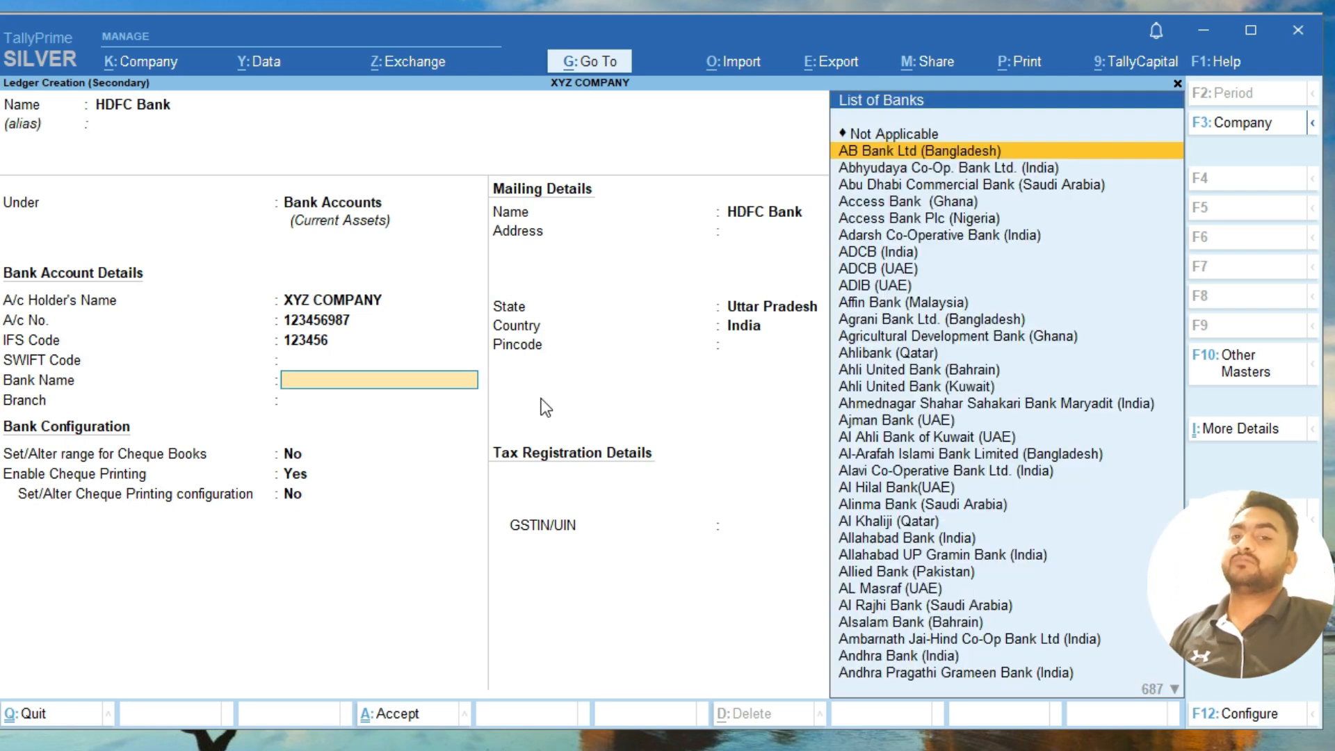
Choose AB Bank Ltd (Bangladesh) as the ledger's bank name, keep the remaining defaults, and save the HDFC Bank ledger.
key("Return")
key("Return")
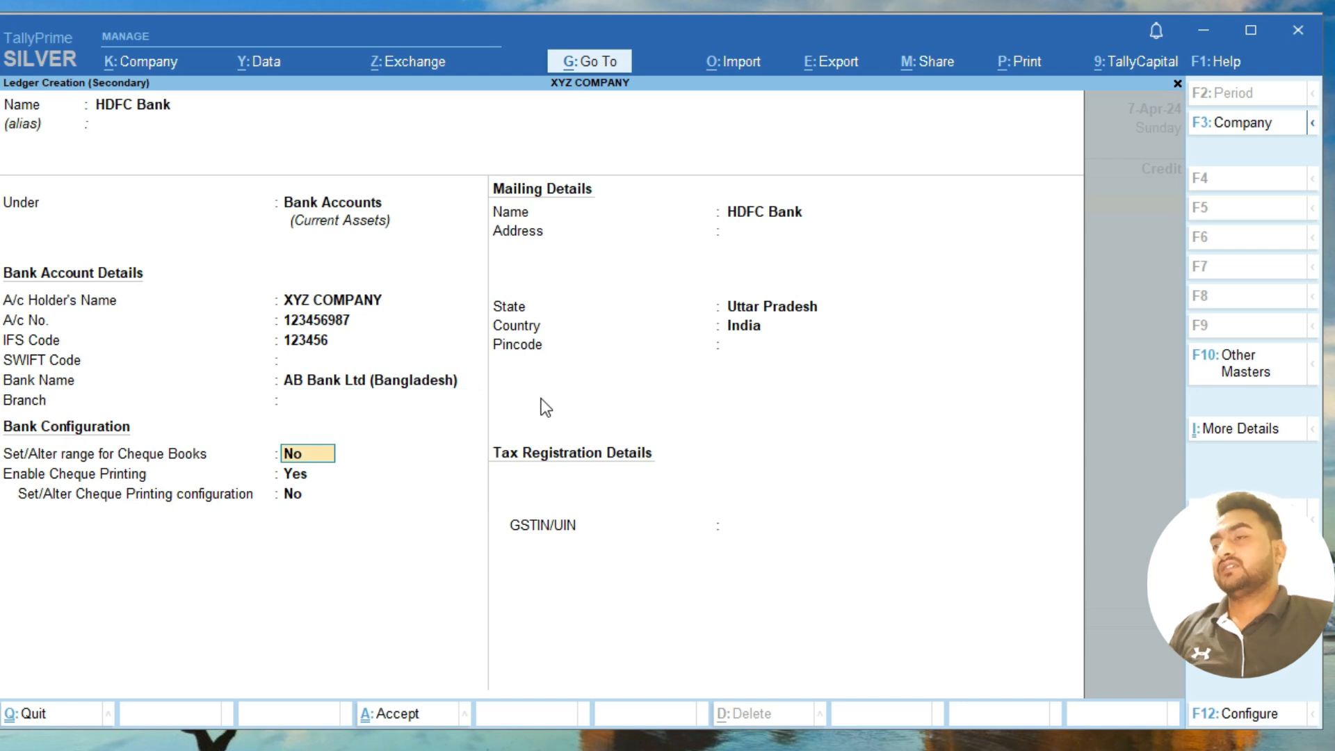
key("Return")
key("Return")
key("Return")
key("Return")
key("Return")
key("Return")
key("Return")
key("Return")
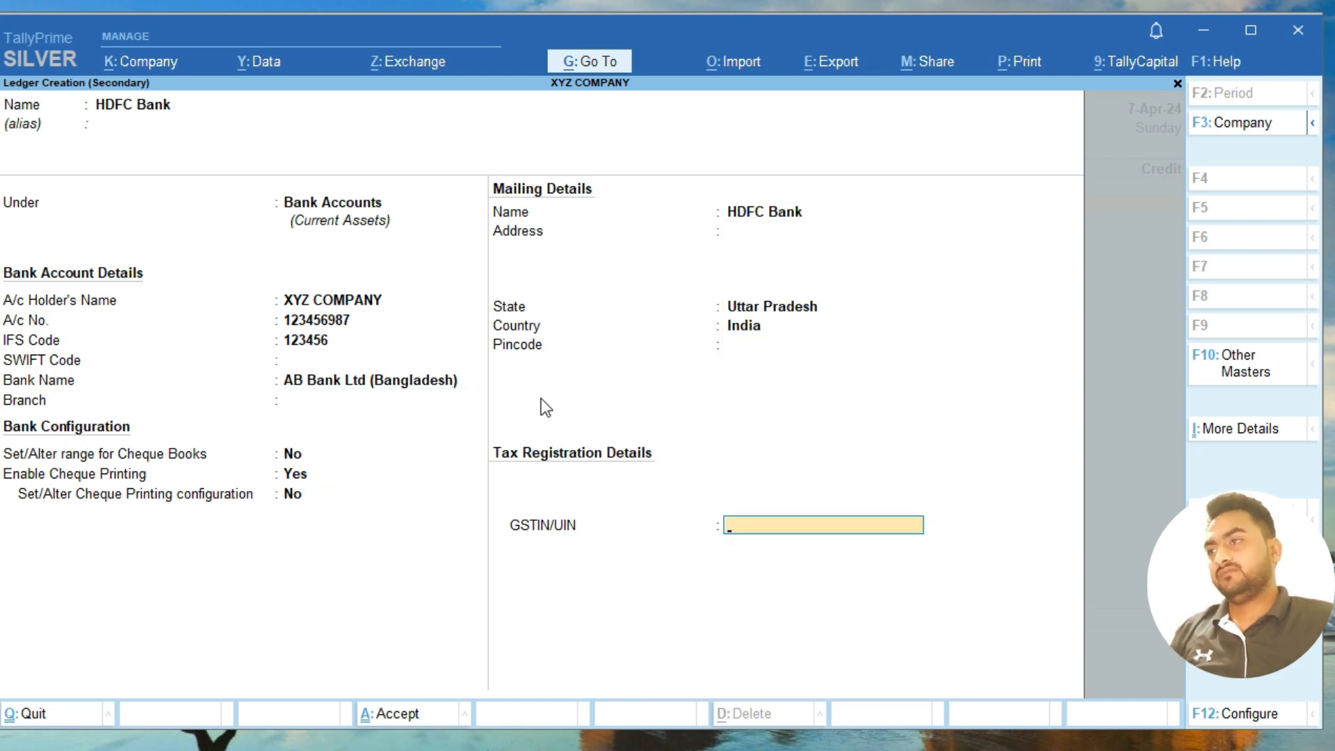
key("Return")
key("Return")
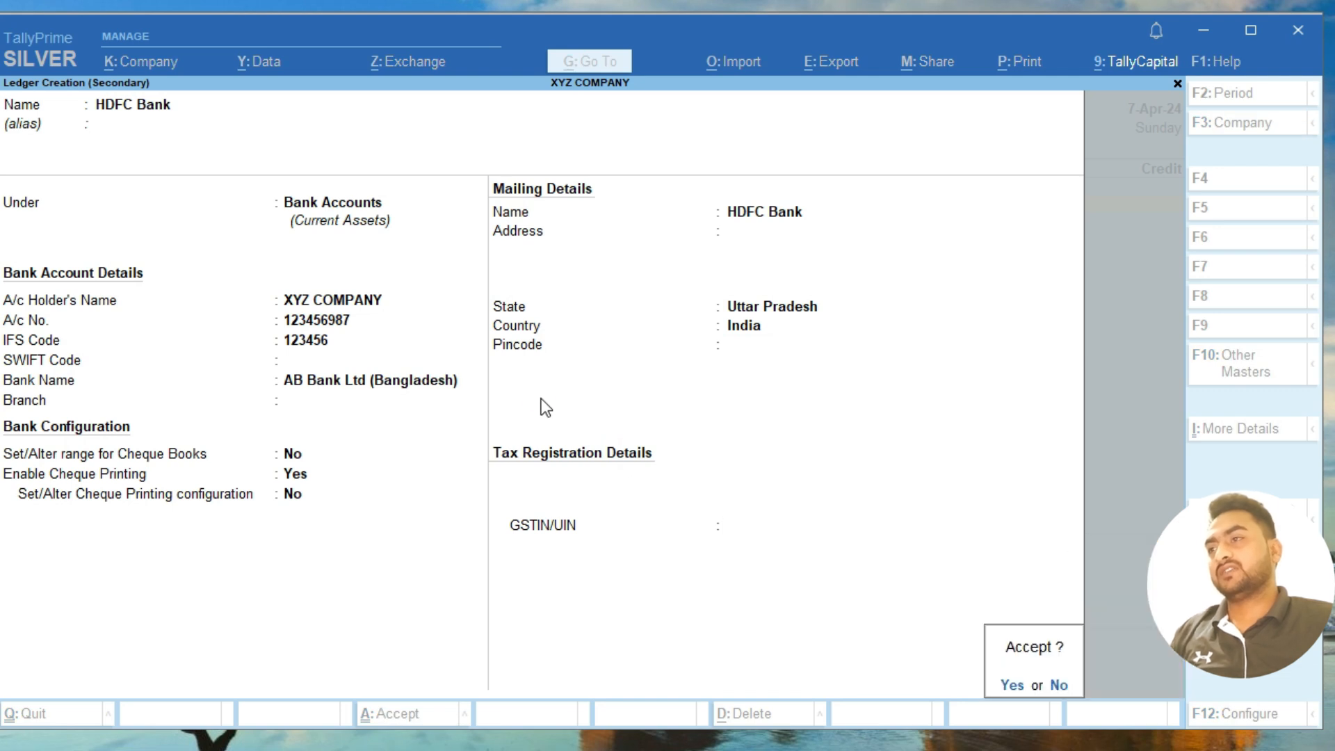
key("Return")
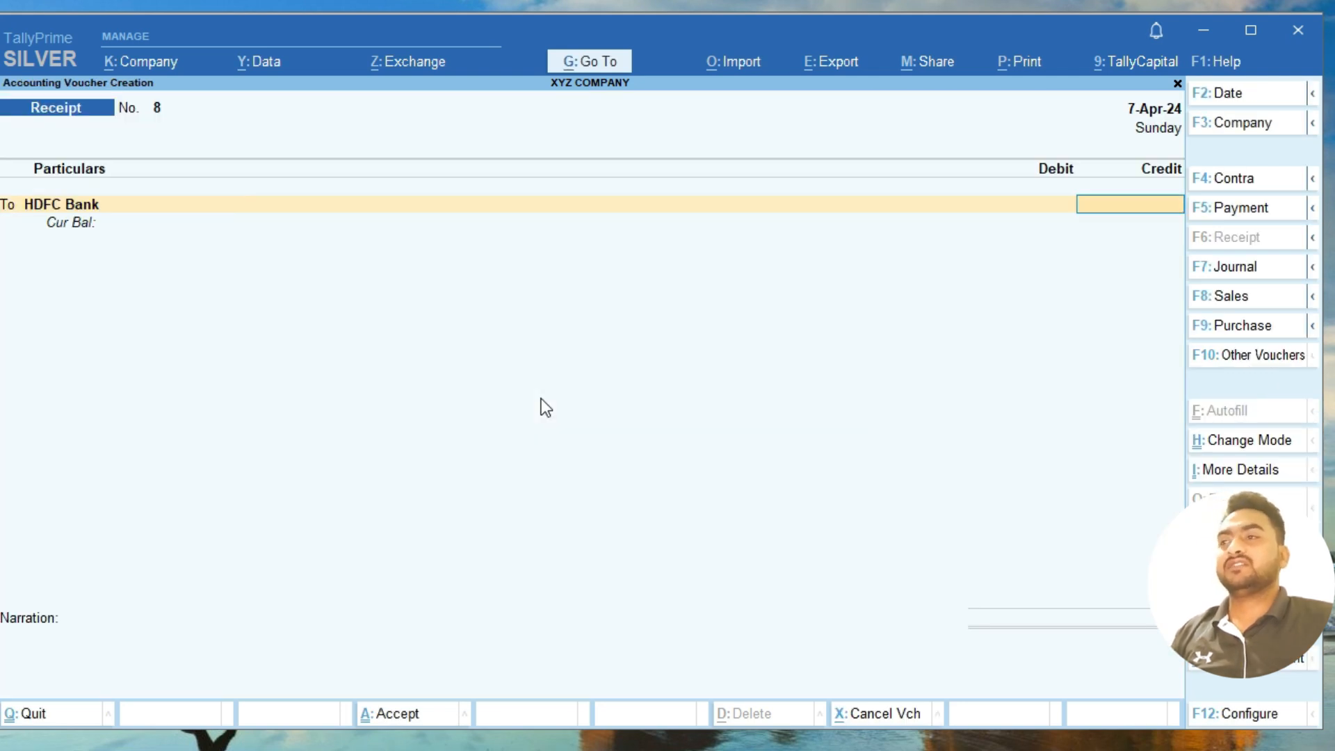
Replace the open receipt with a payment voucher debiting the supplier's ledger 18,000, allocated On Account.
key("BackSpace")
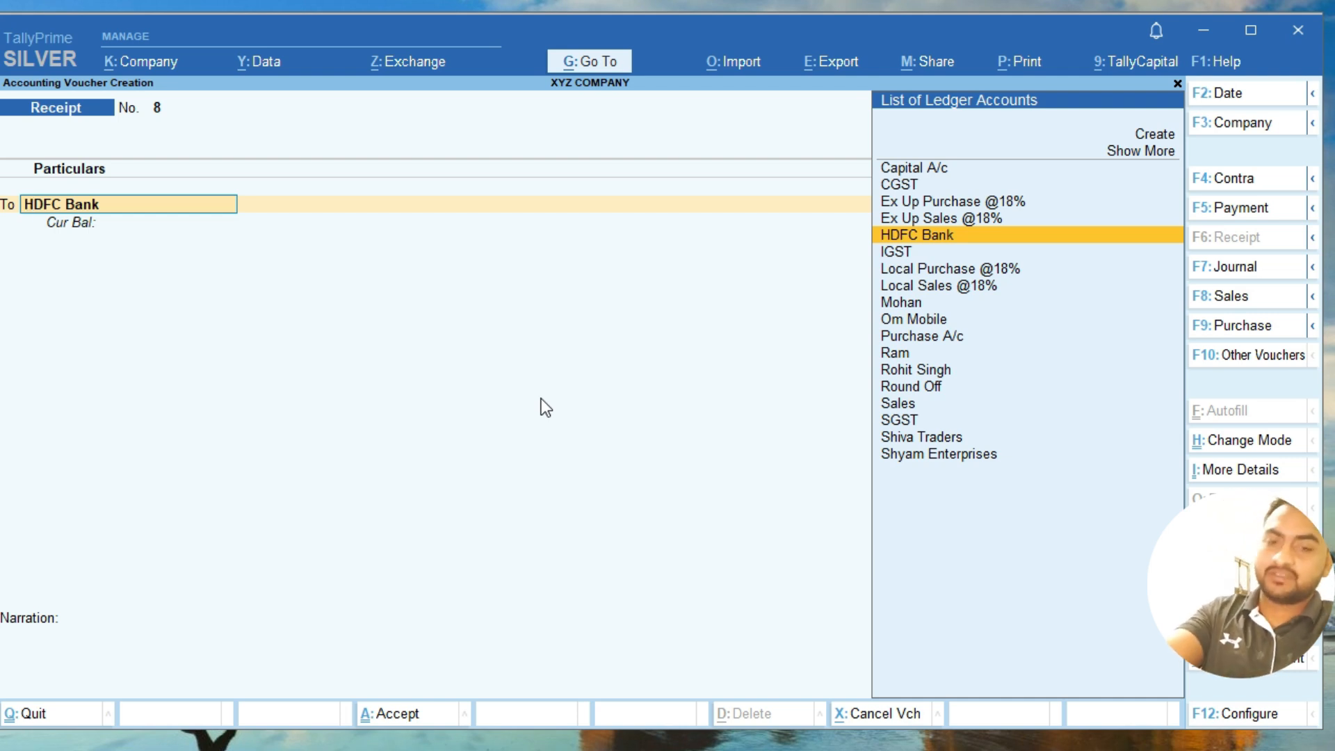
key("F5")
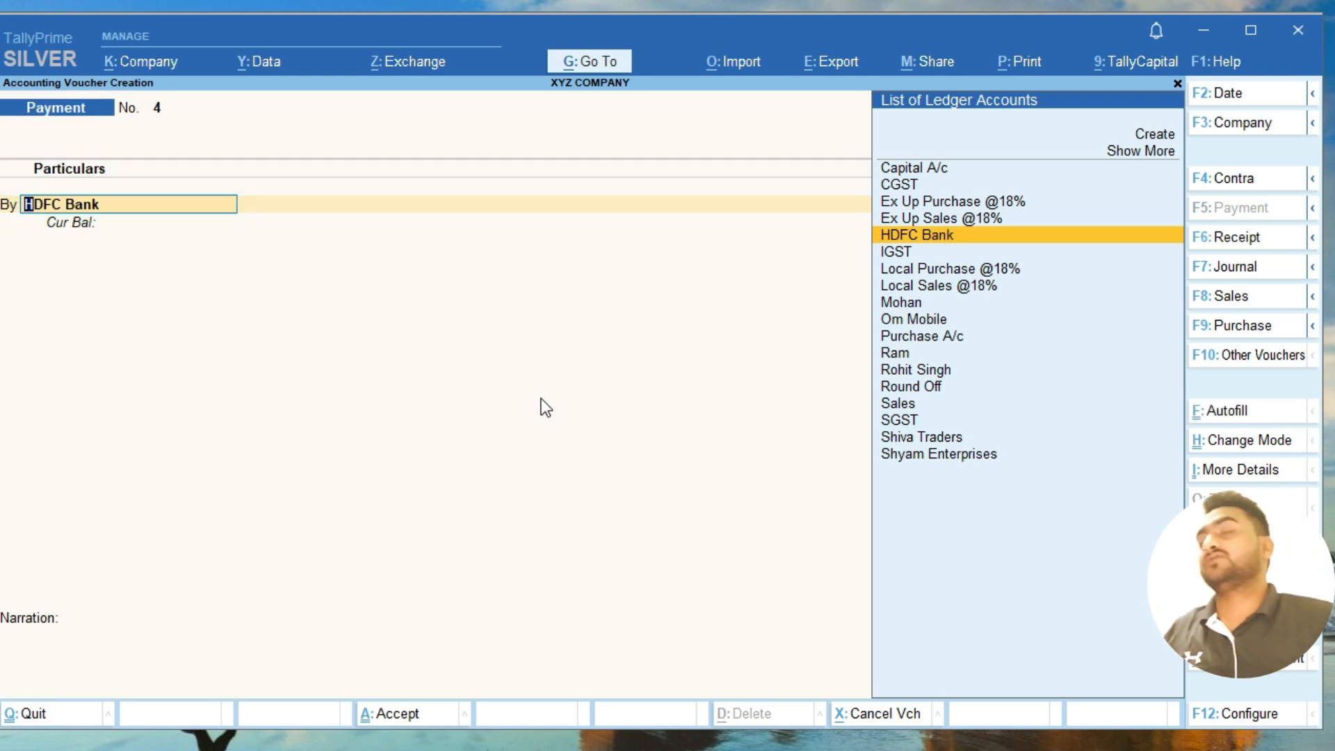
type("Ra")
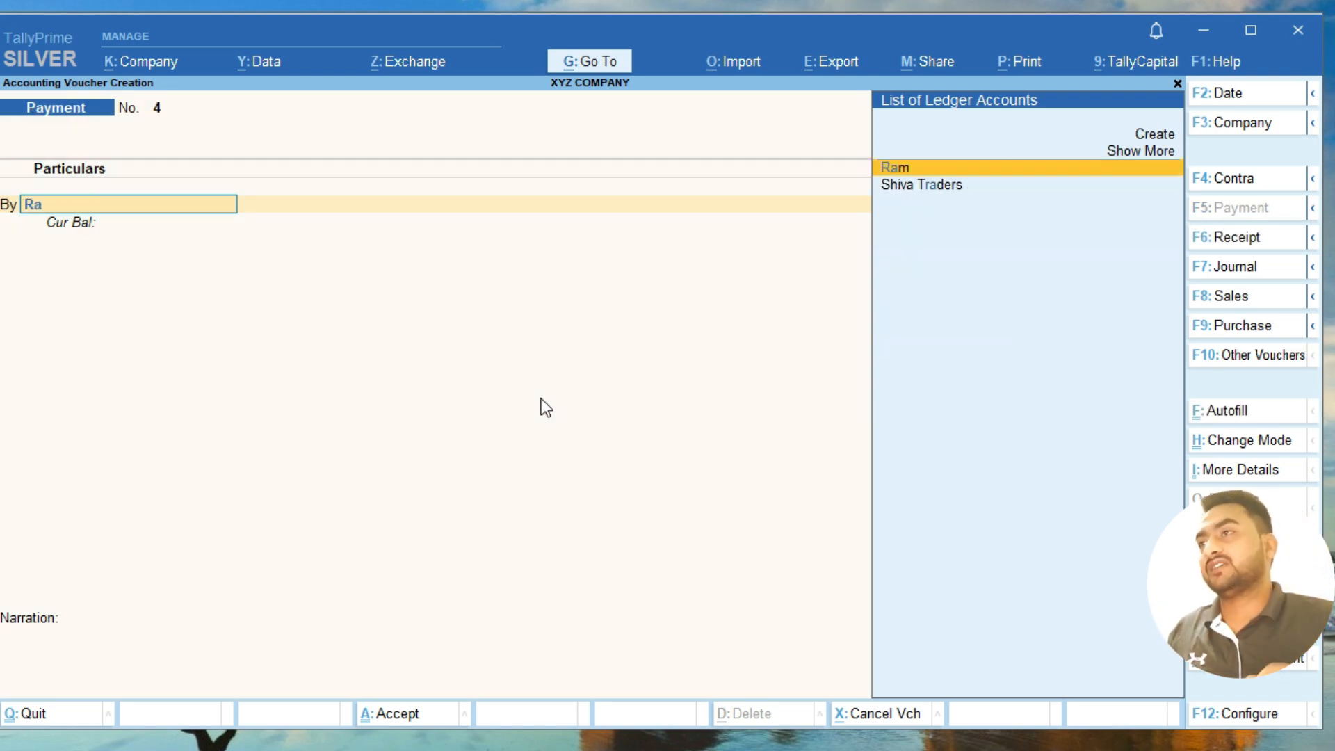
type("n")
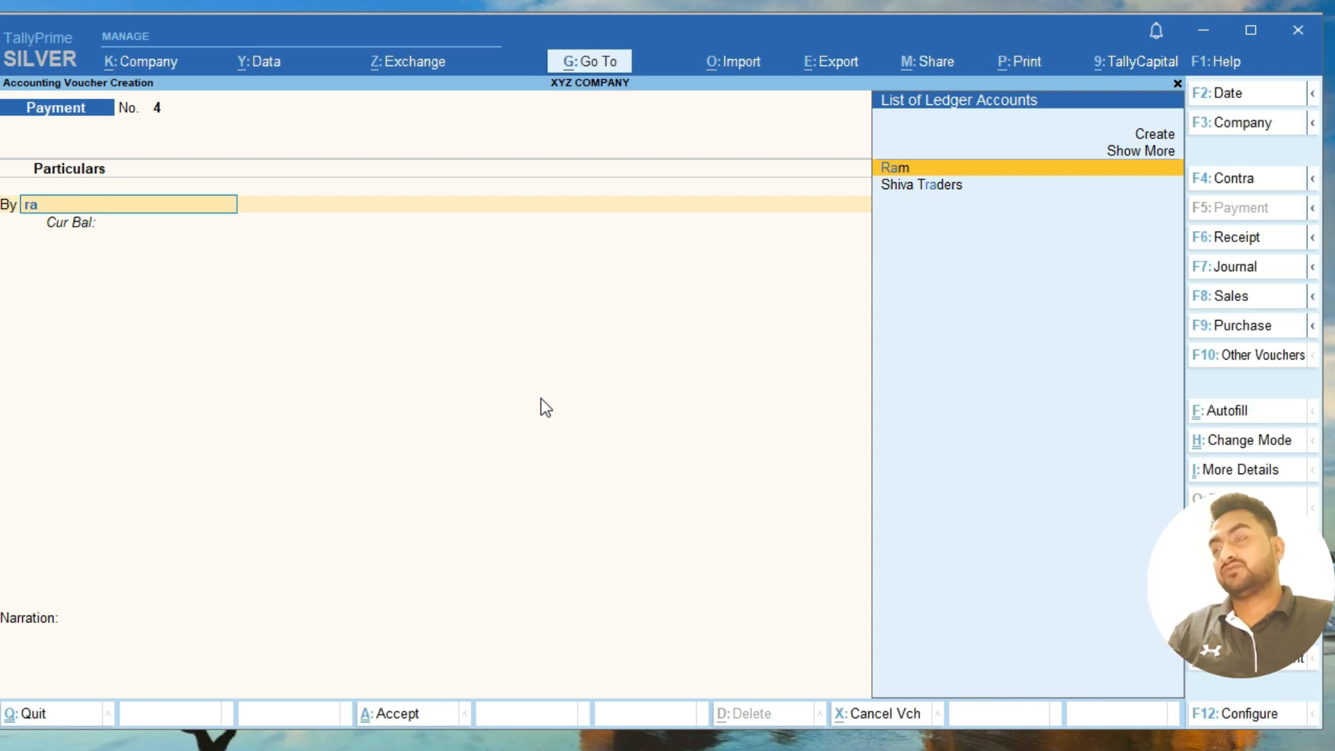
key("Return")
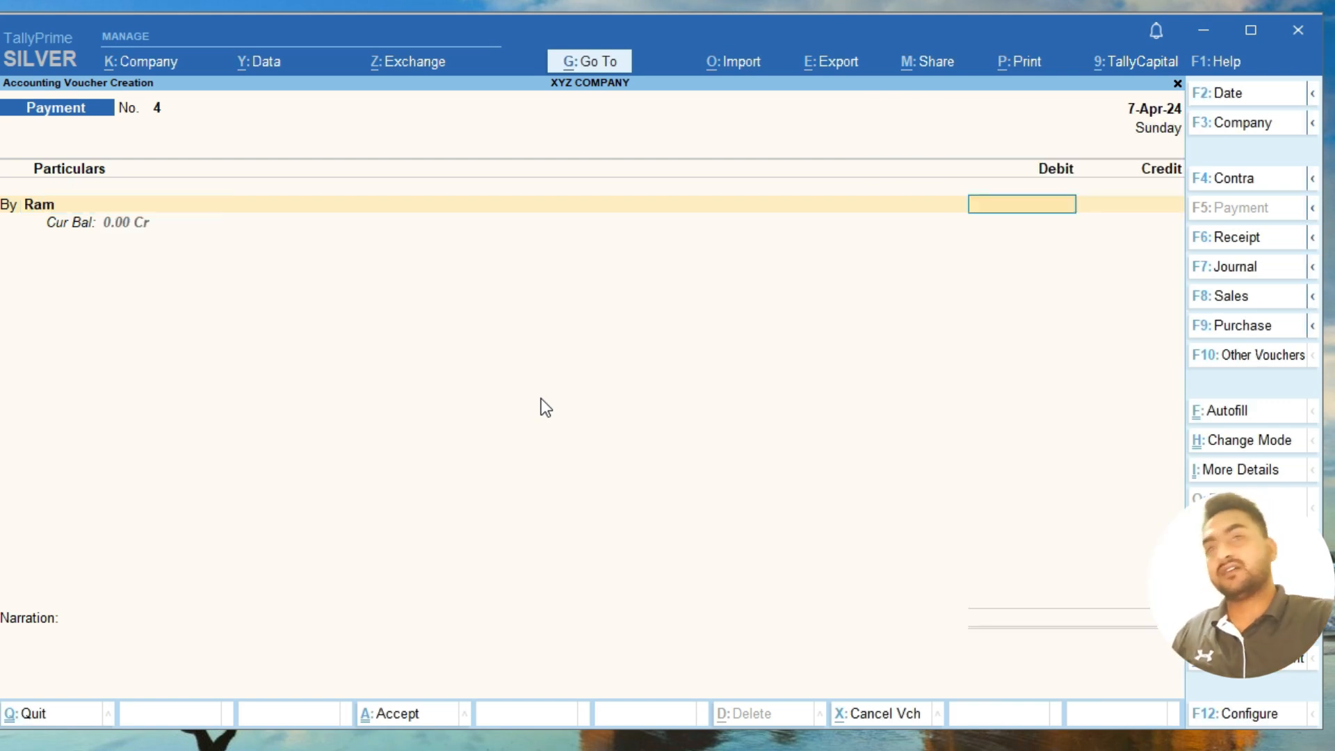
type("18000")
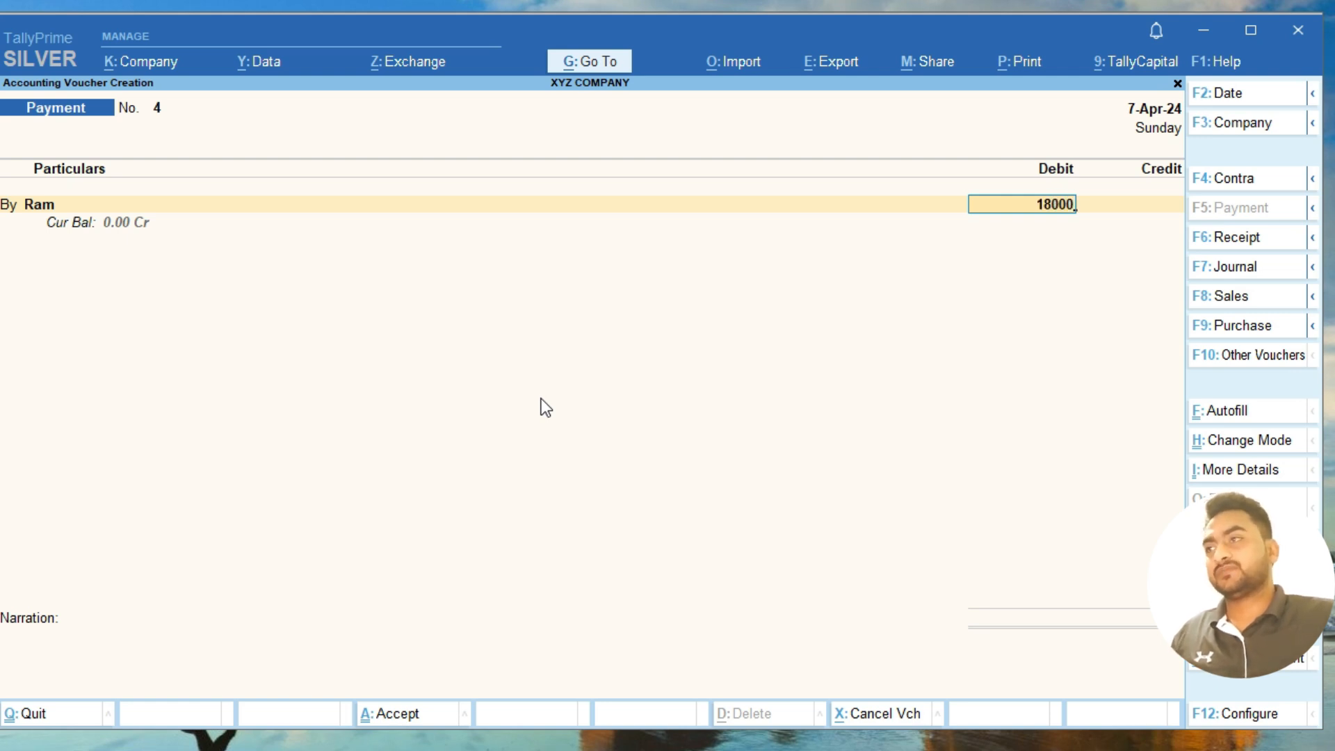
key("Return")
key("Return")
key("Return")
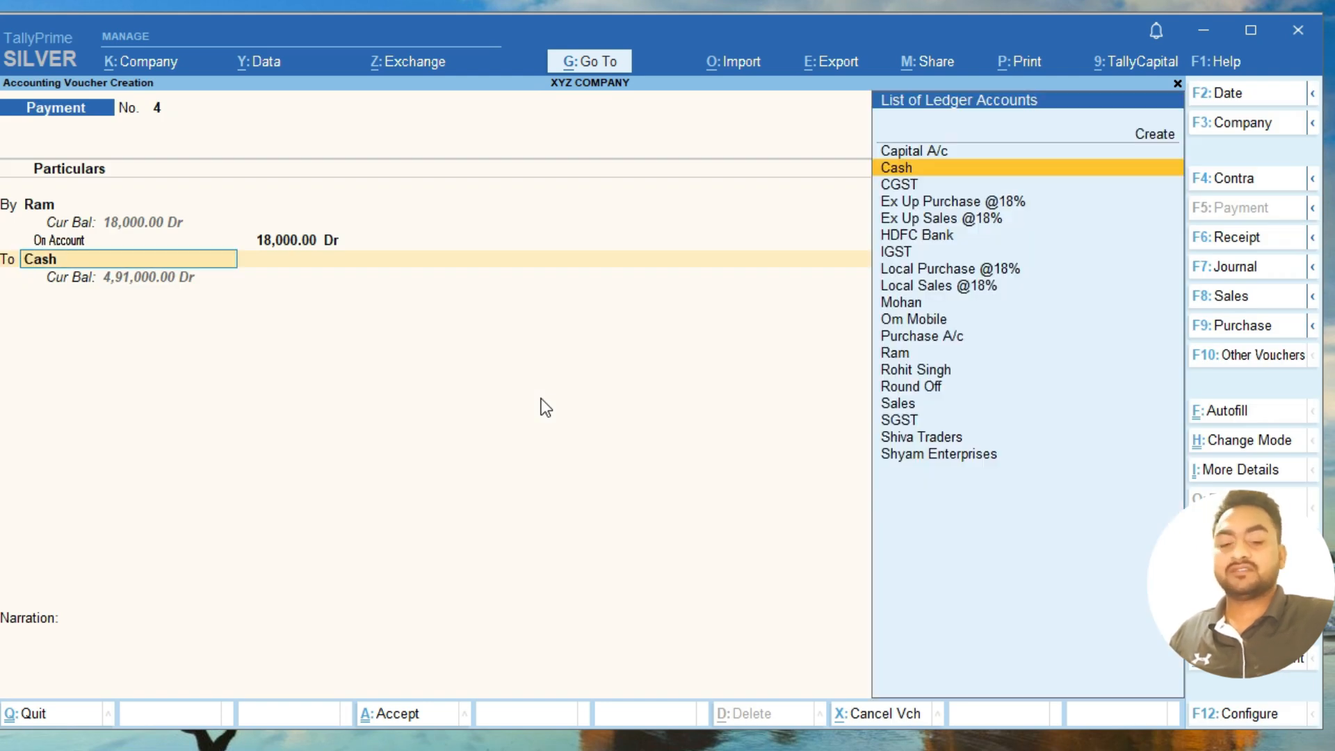
Credit the 18,000 supplier payment to HDFC Bank, keep the default bank allocation, leave the narration blank, and save the voucher.
type("Hd")
key("Return")
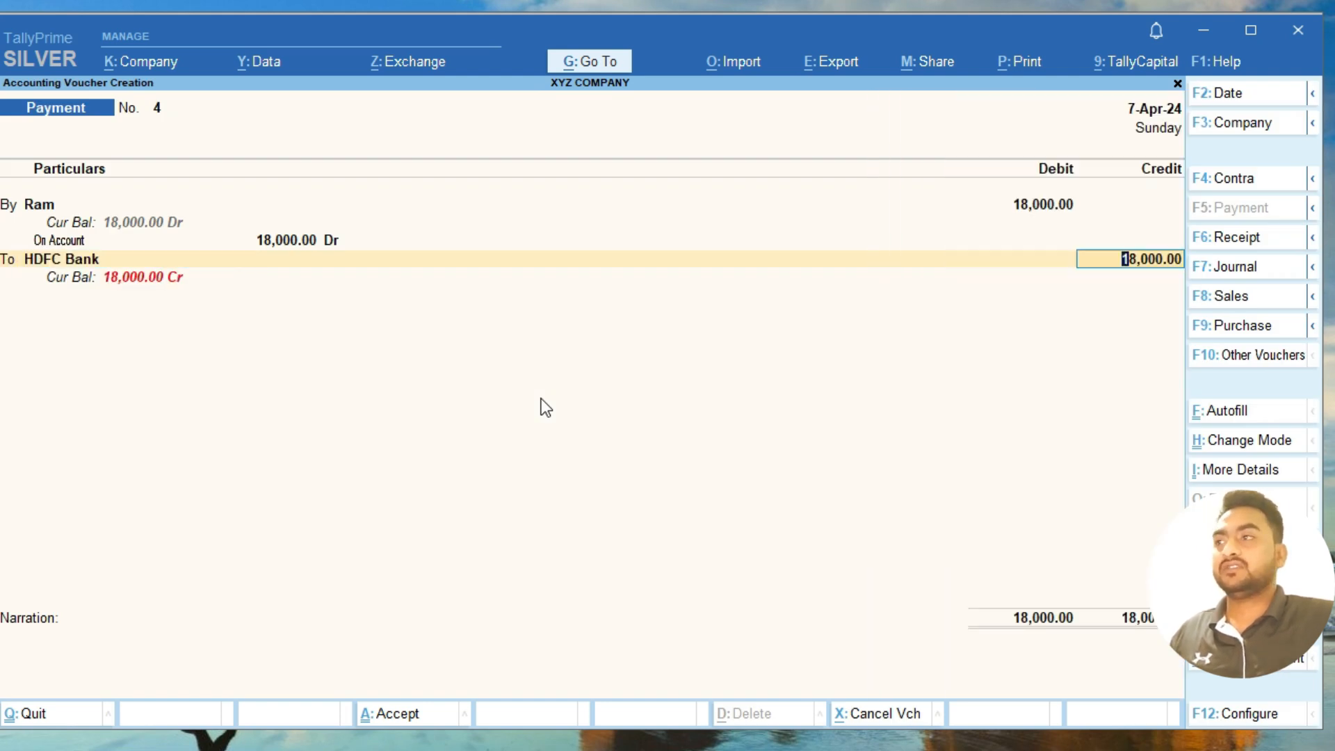
key("Return")
key("Return")
key("Return")
key("Return")
key("Return")
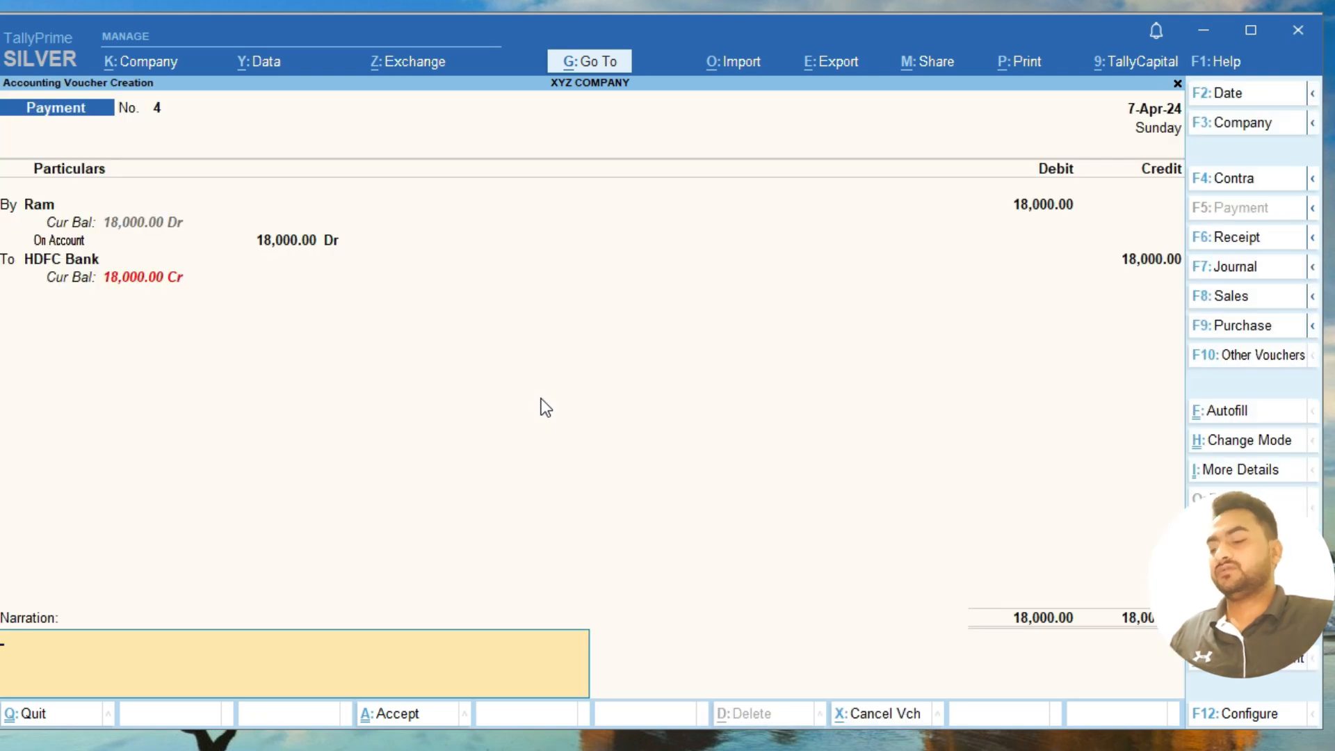
key("Return")
key("Return")
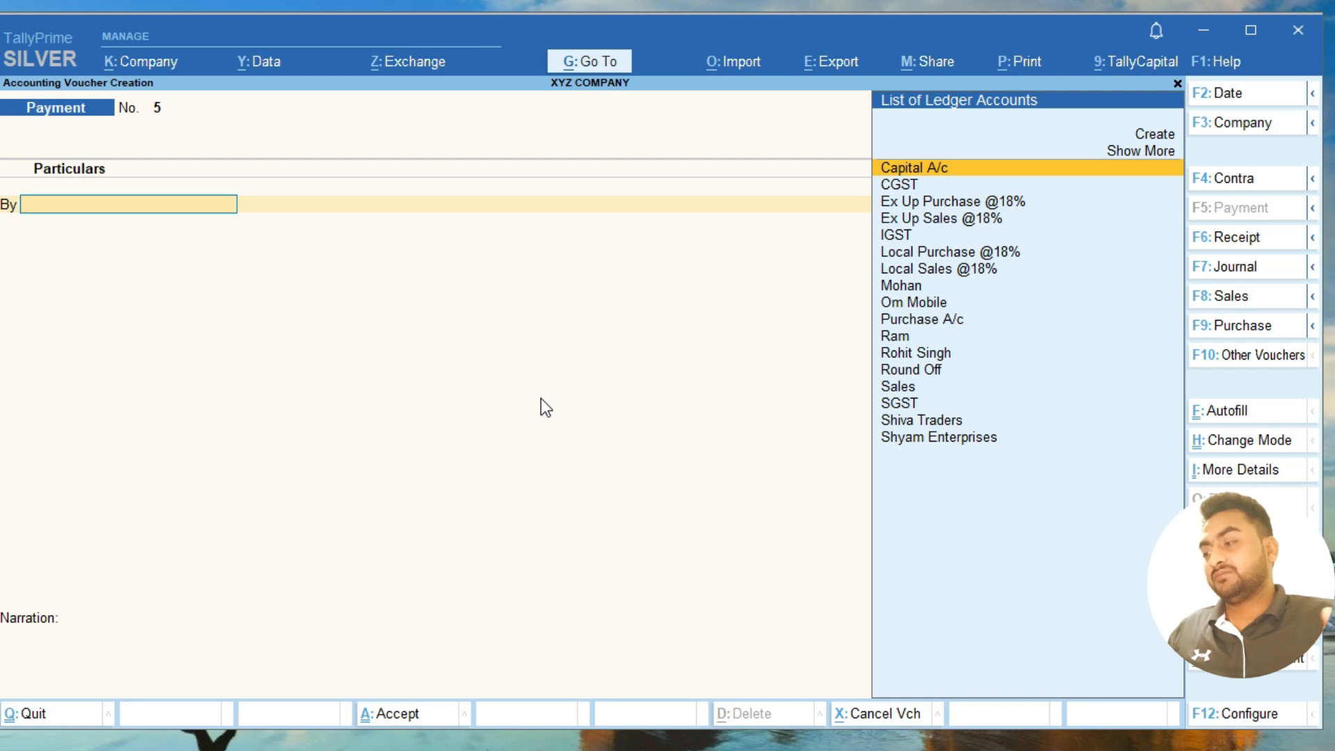
Start a receipt voucher crediting the customer's ledger 27,000, allocated On Account.
key("F6")
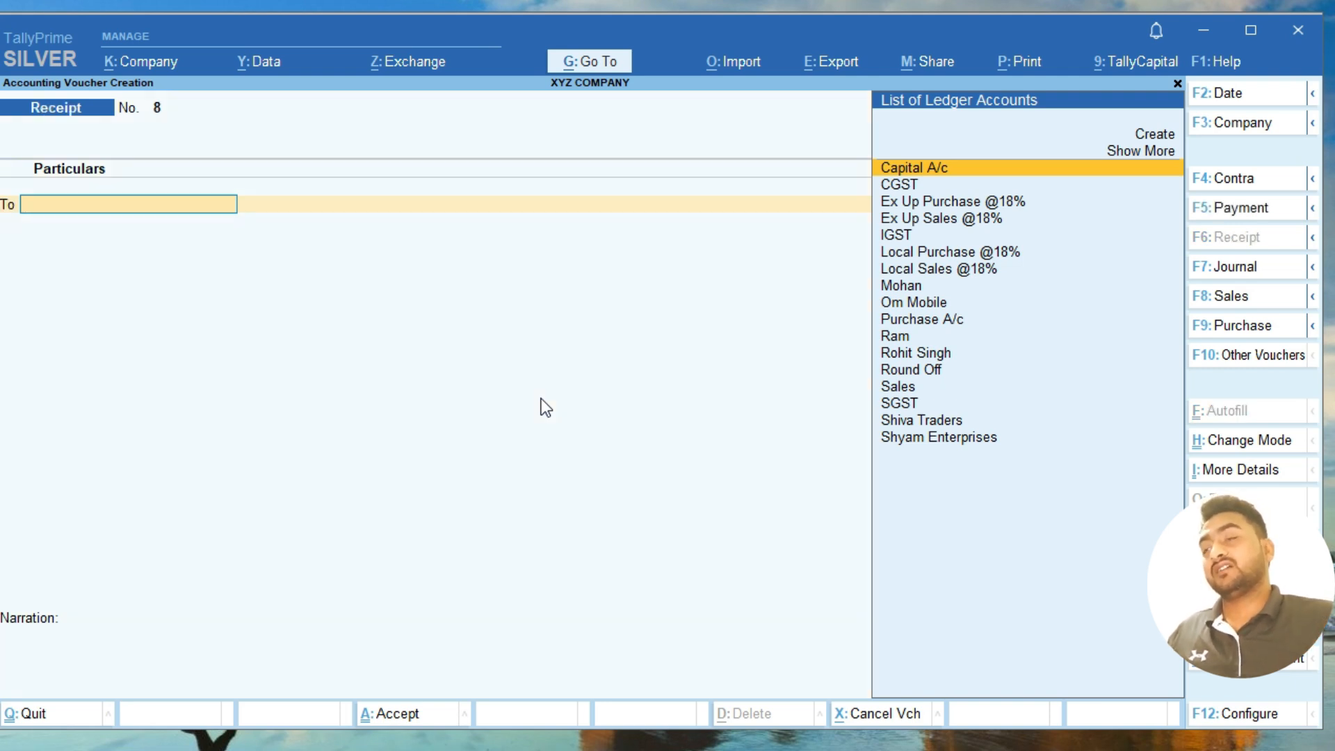
type("Moha")
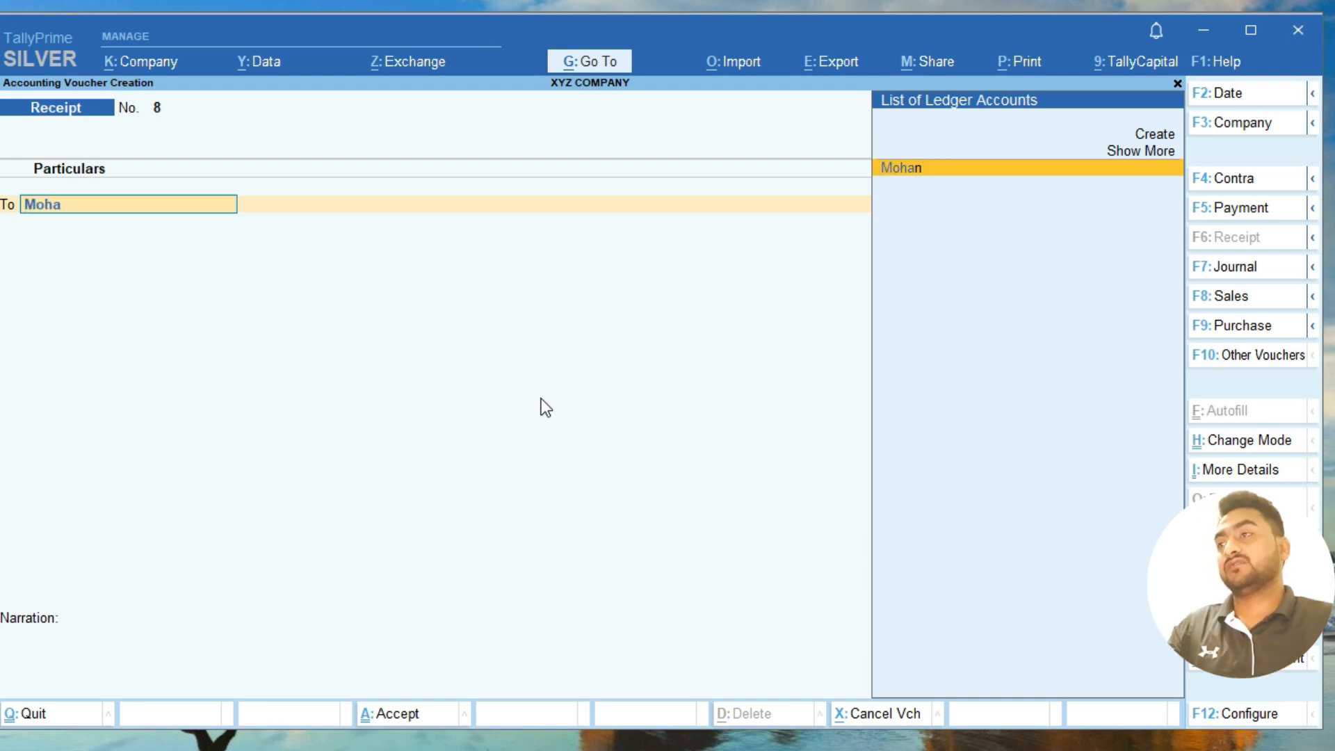
key("Return")
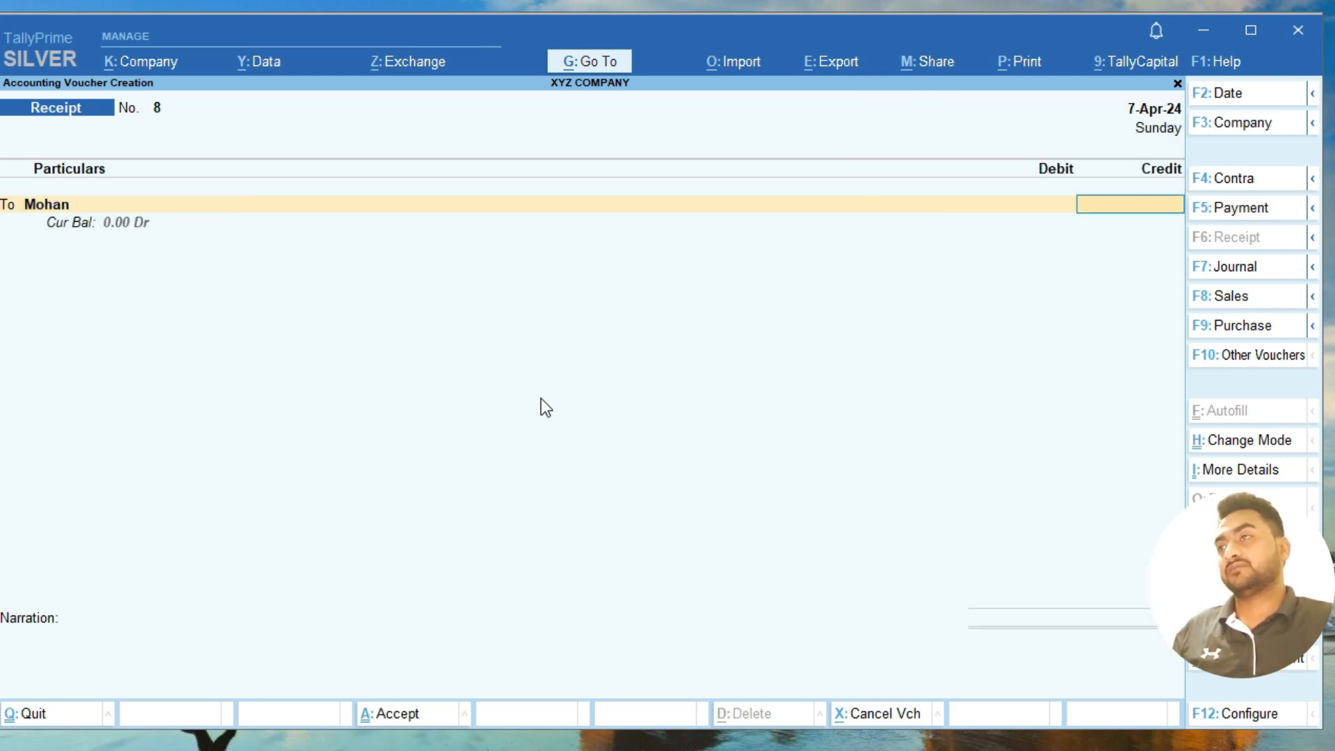
type("27000")
key("Return")
key("Return")
key("Return")
key("Return")
Debit the 27,000 customer receipt to HDFC Bank, keep the Cheque/DD allocation defaults, and save the voucher without a narration.
type("Hdfc")
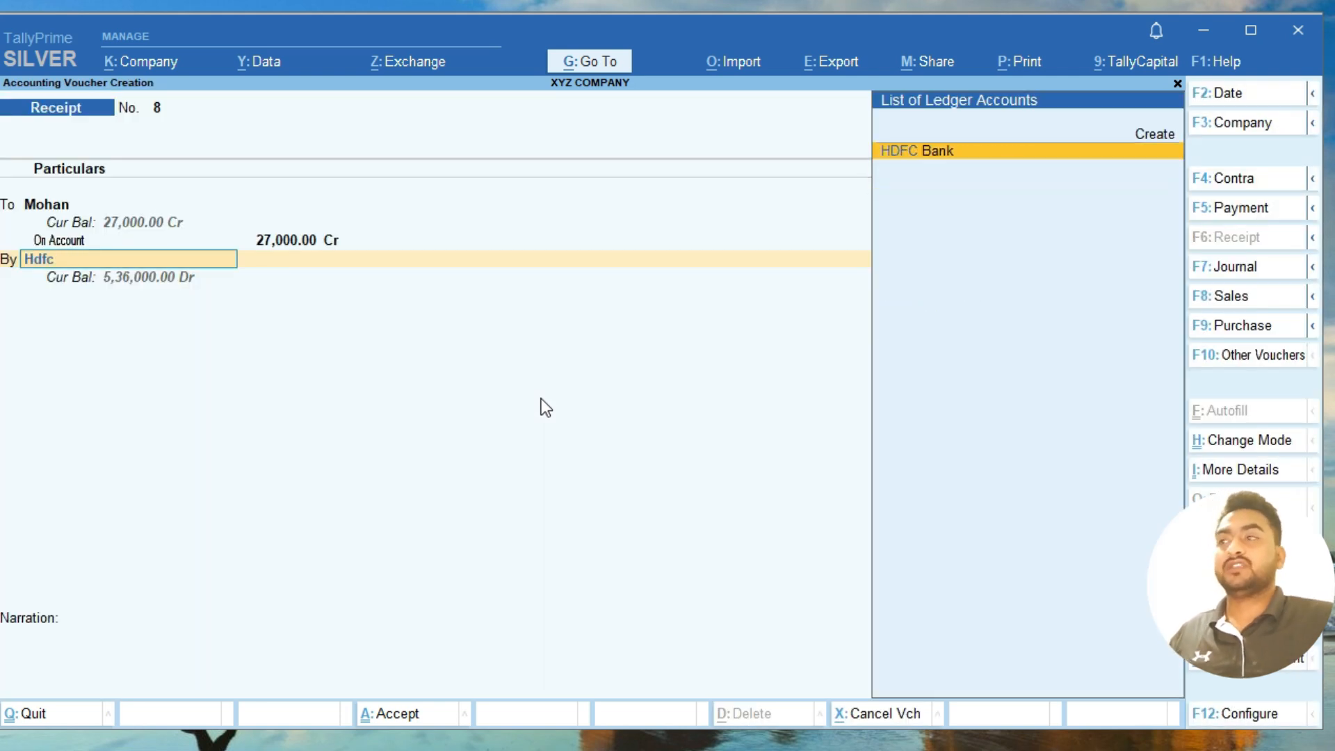
key("Return")
key("Return")
key("Return")
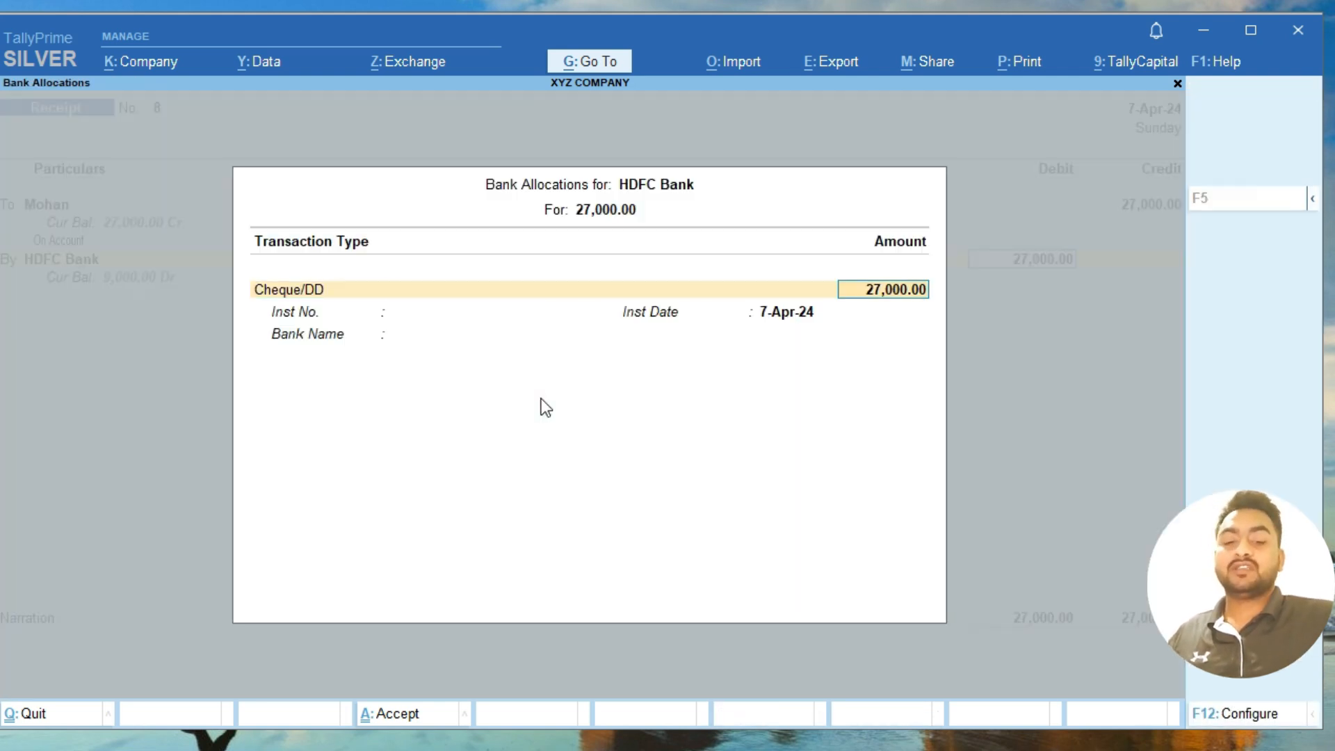
key("Return")
key("Return")
key("Return")
key("Return")
key("Return")
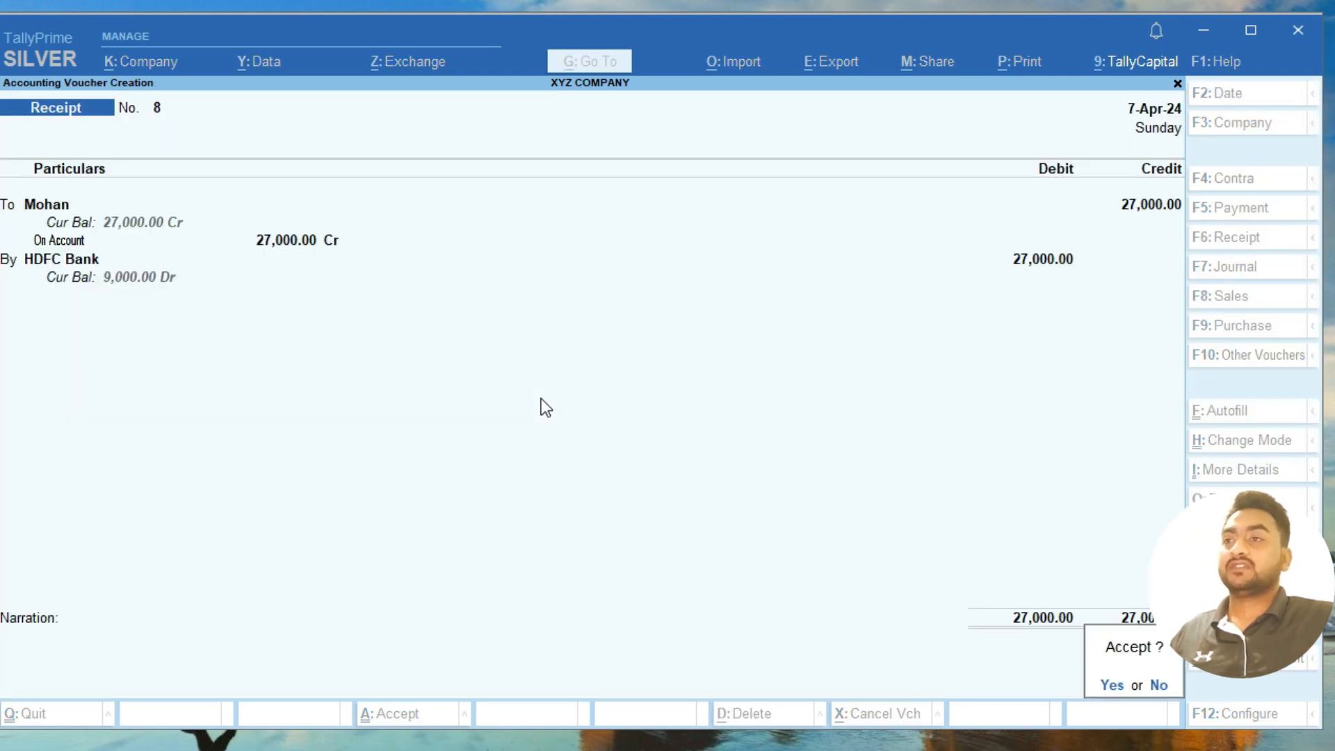
key("Return")
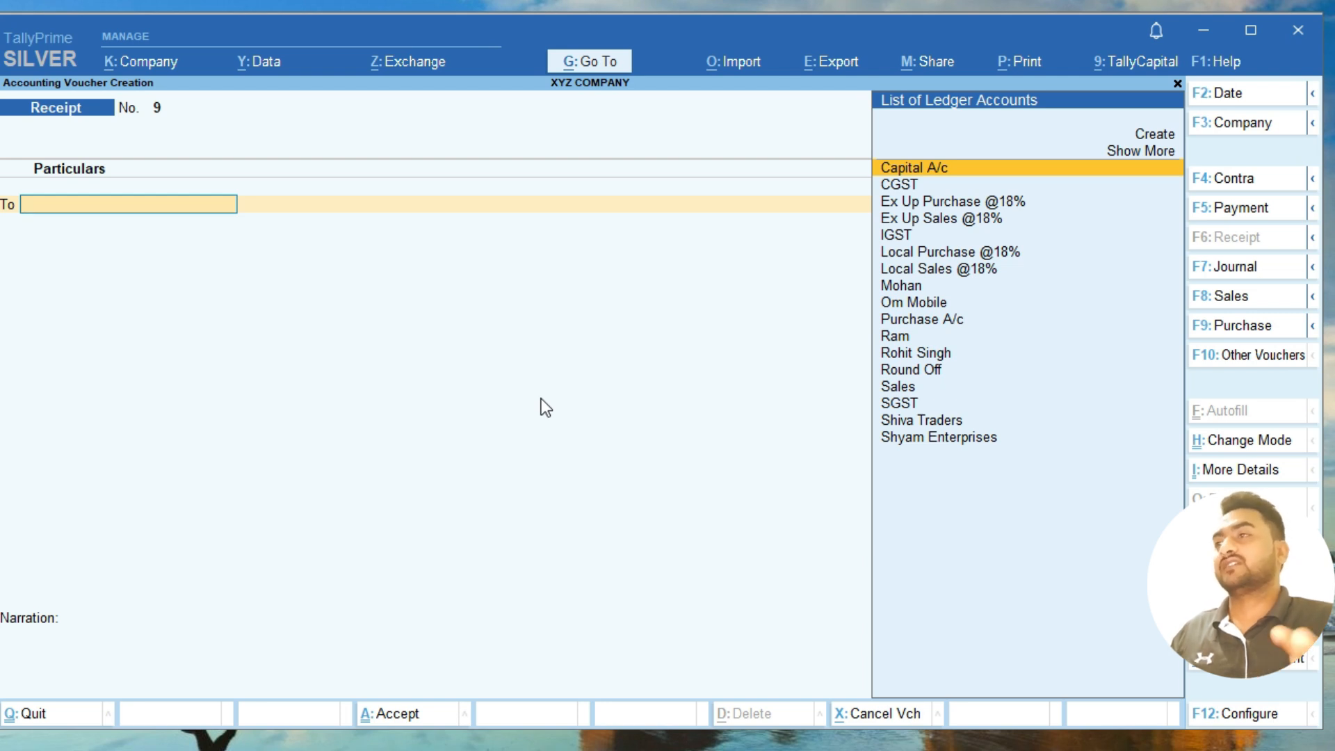
Start a payment voucher and create a new ledger from it named Salary A/c, leaving the alias blank.
key("F5")
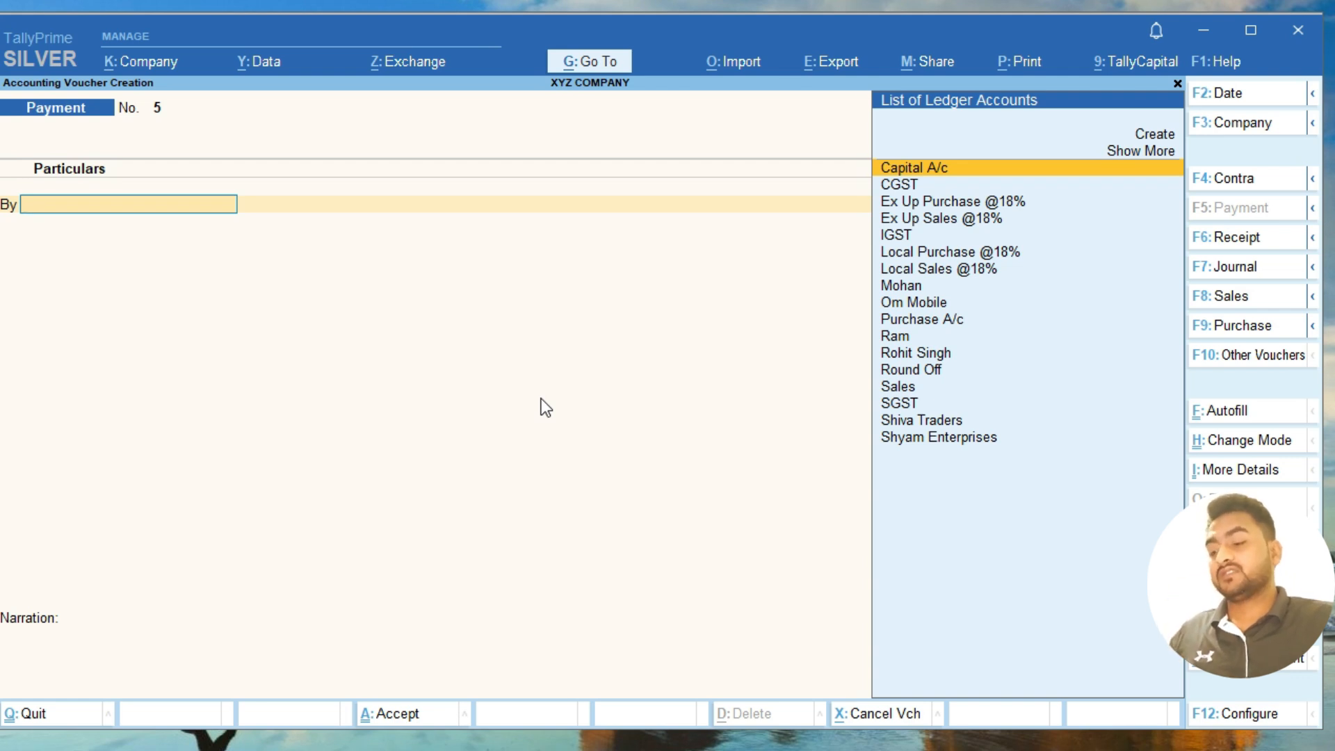
key("alt+c")
type("Salar")
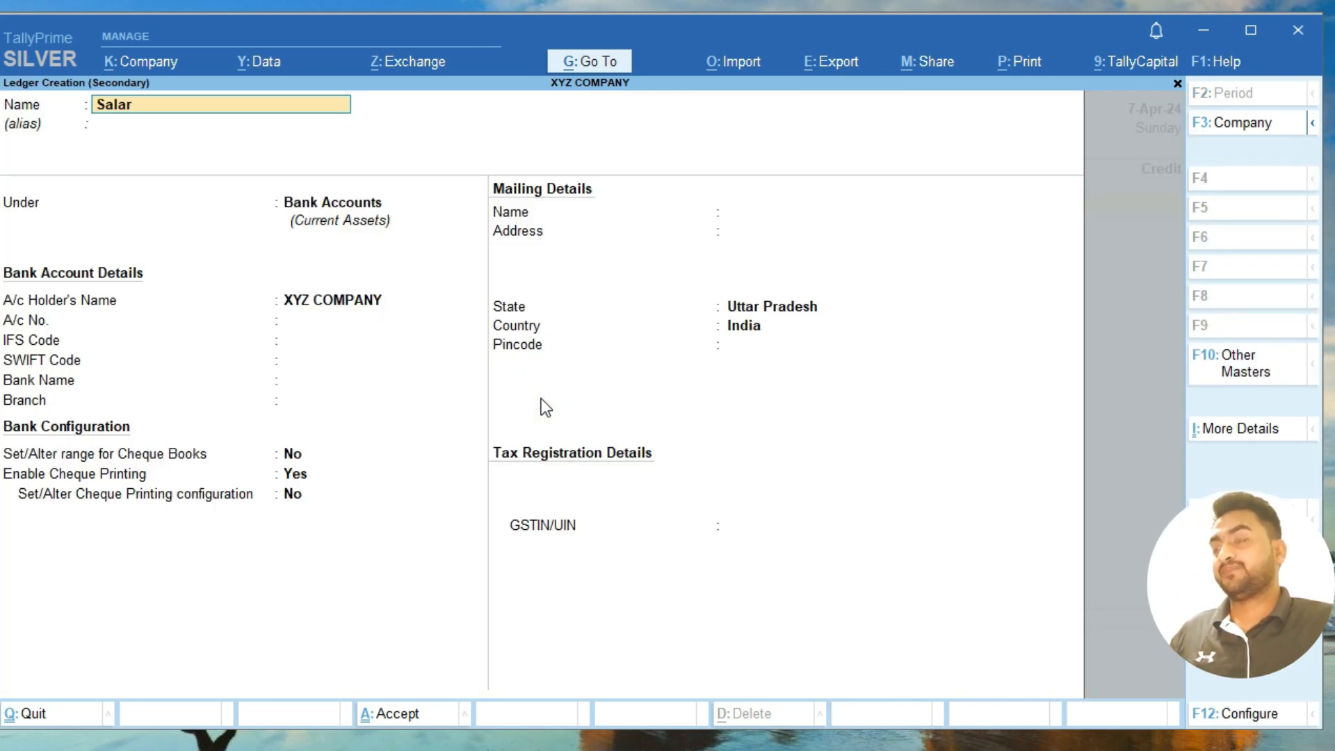
type("y")
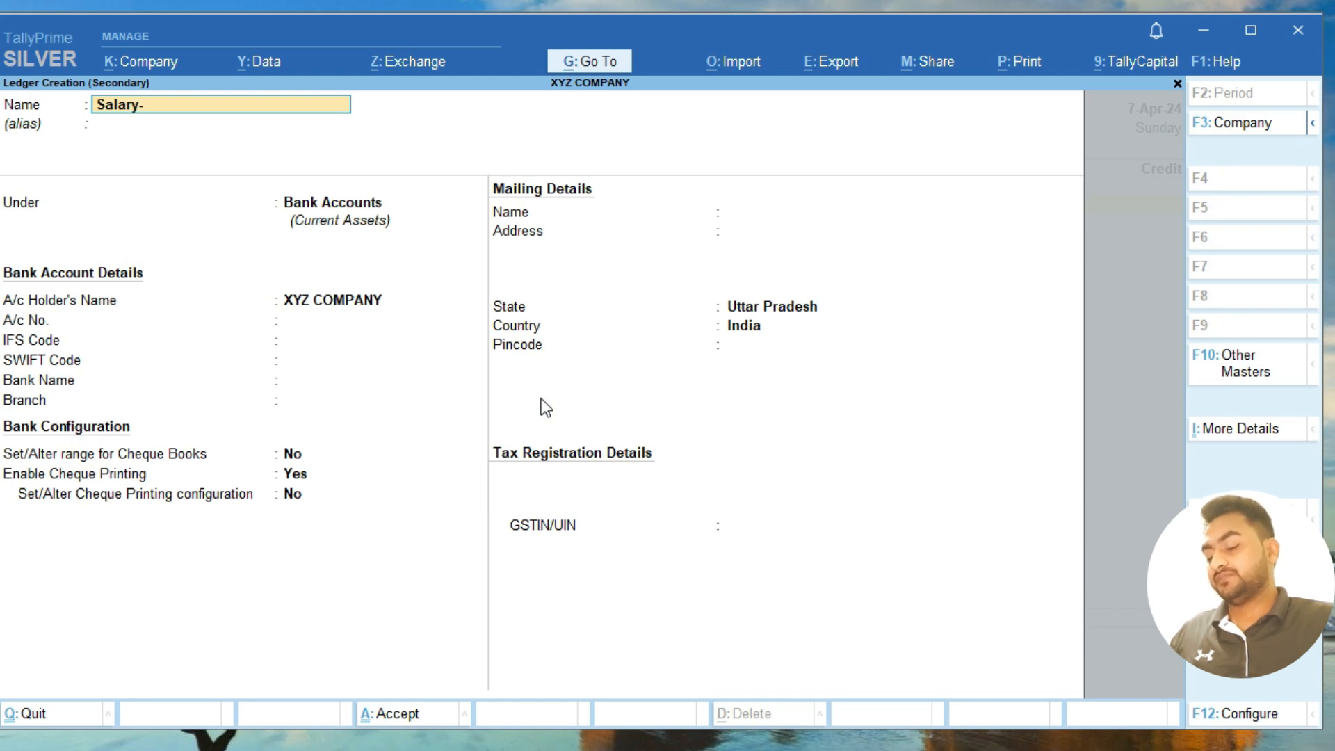
type(" A/c")
key("Return")
key("Return")
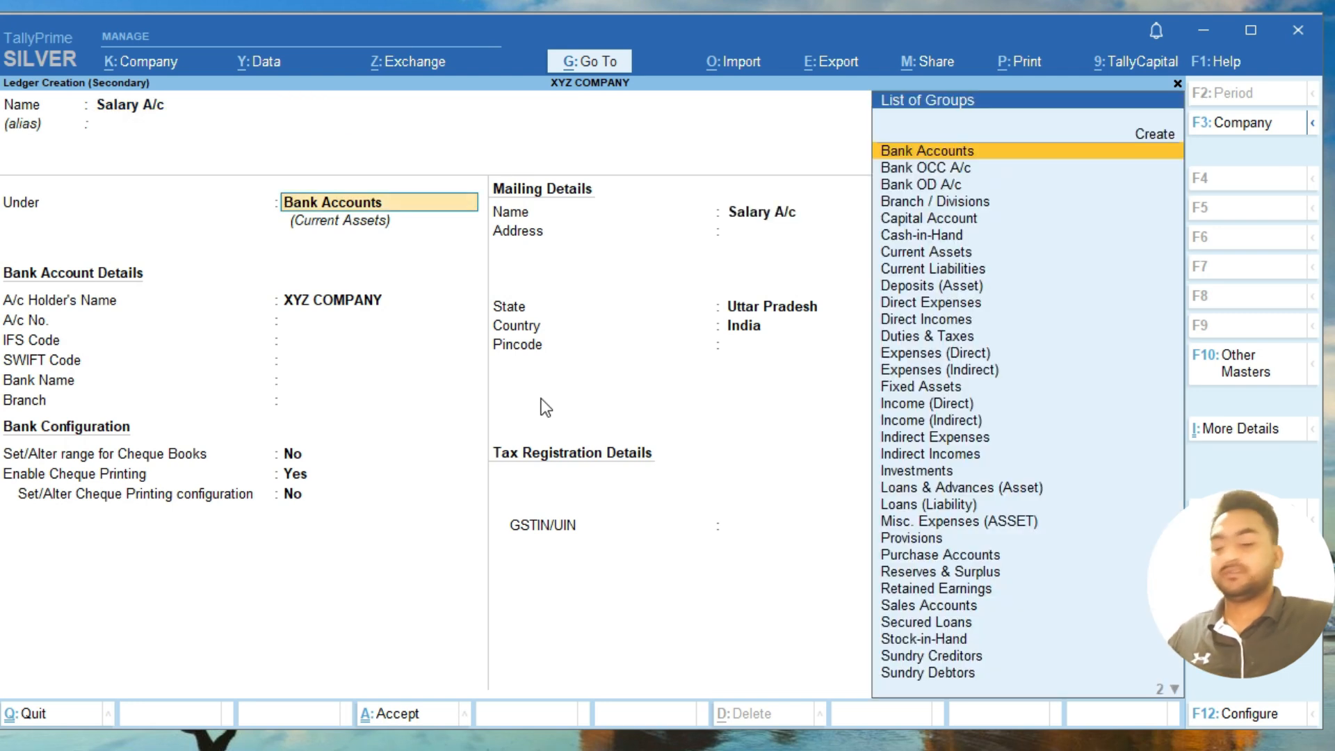
Group the Salary A/c ledger under Indirect Expenses, keep the remaining defaults, and save the ledger.
type("In")
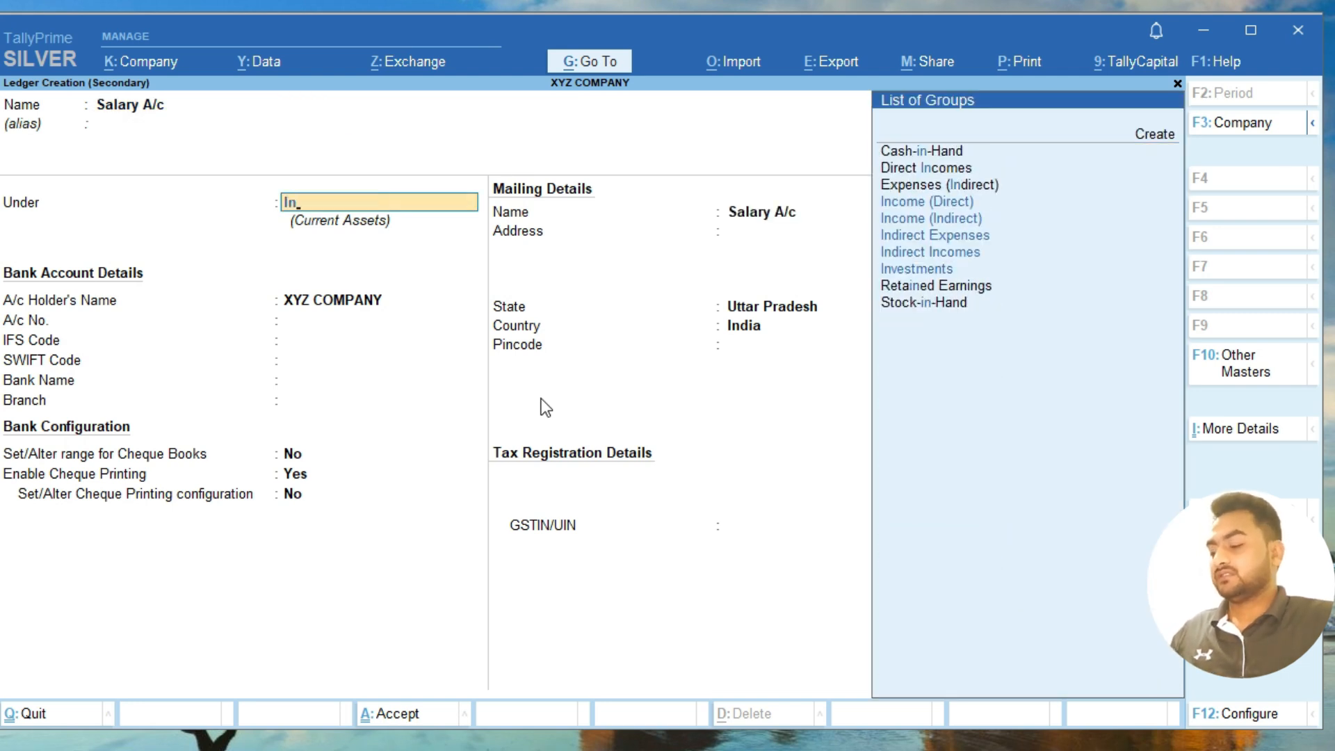
type("e")
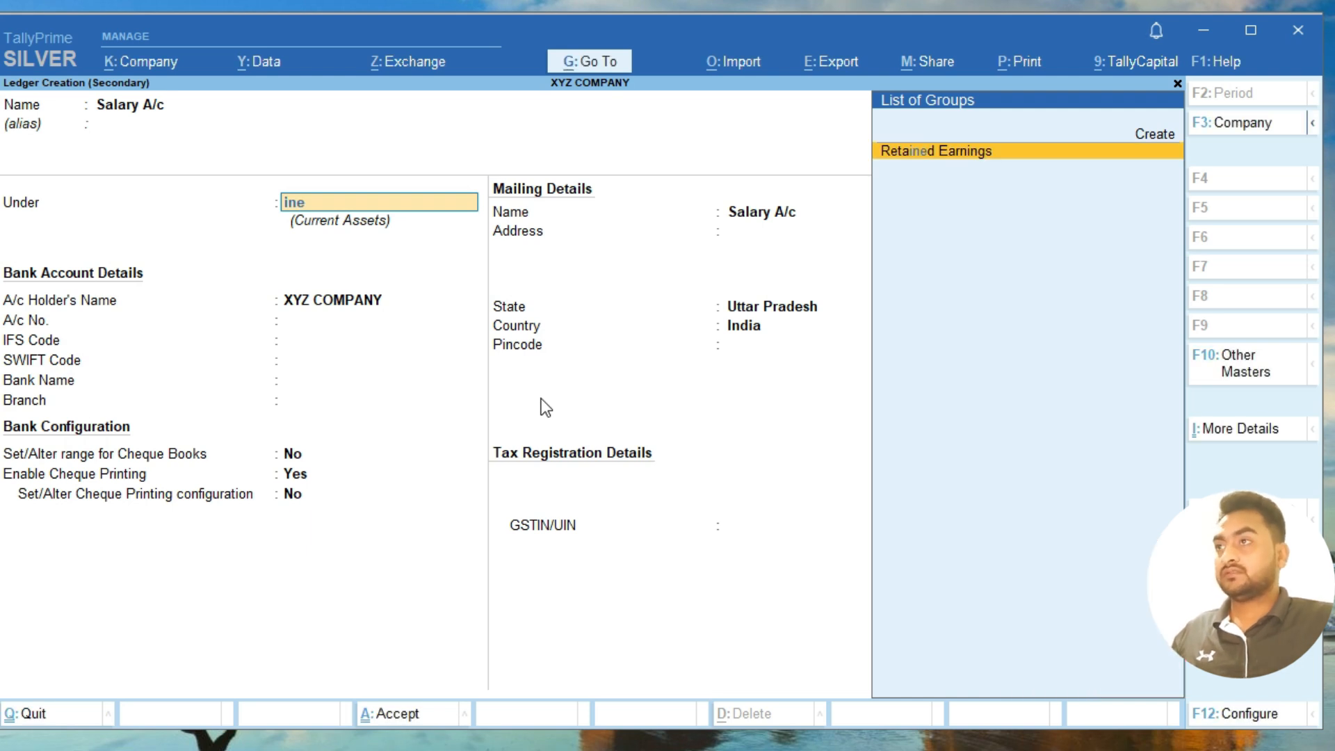
key("BackSpace")
key("Down")
key("Down")
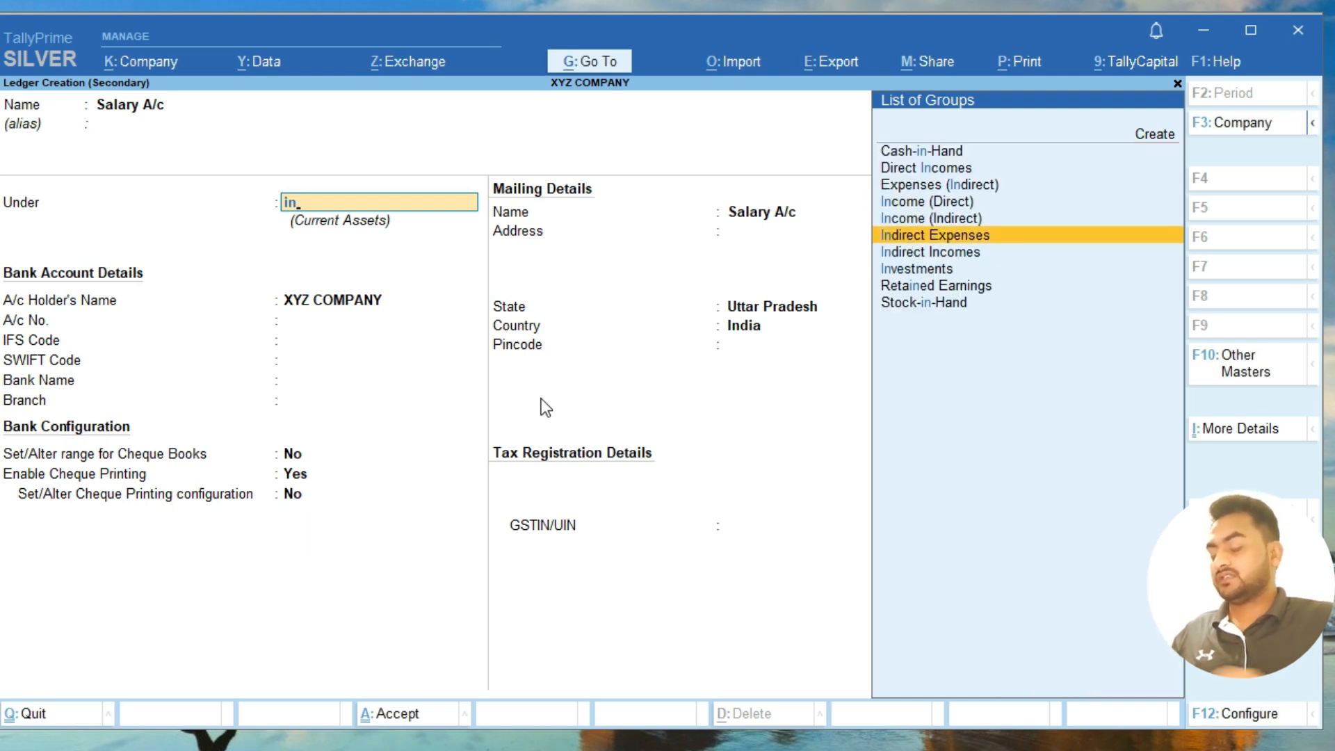
key("Return")
key("Return")
key("ctrl+a")
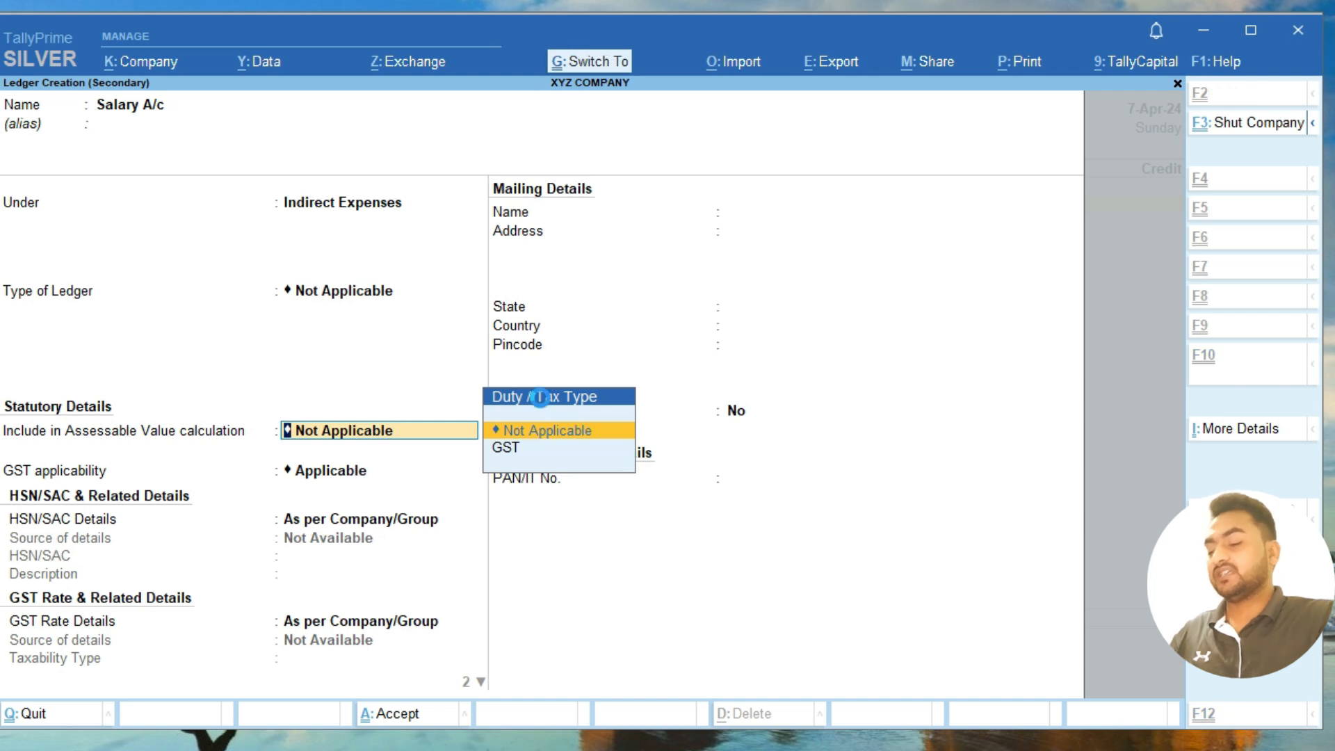
Record a 15,000 payment debiting Salary A/c and crediting HDFC Bank, and save the payment voucher.
type("15000")
key("Return")
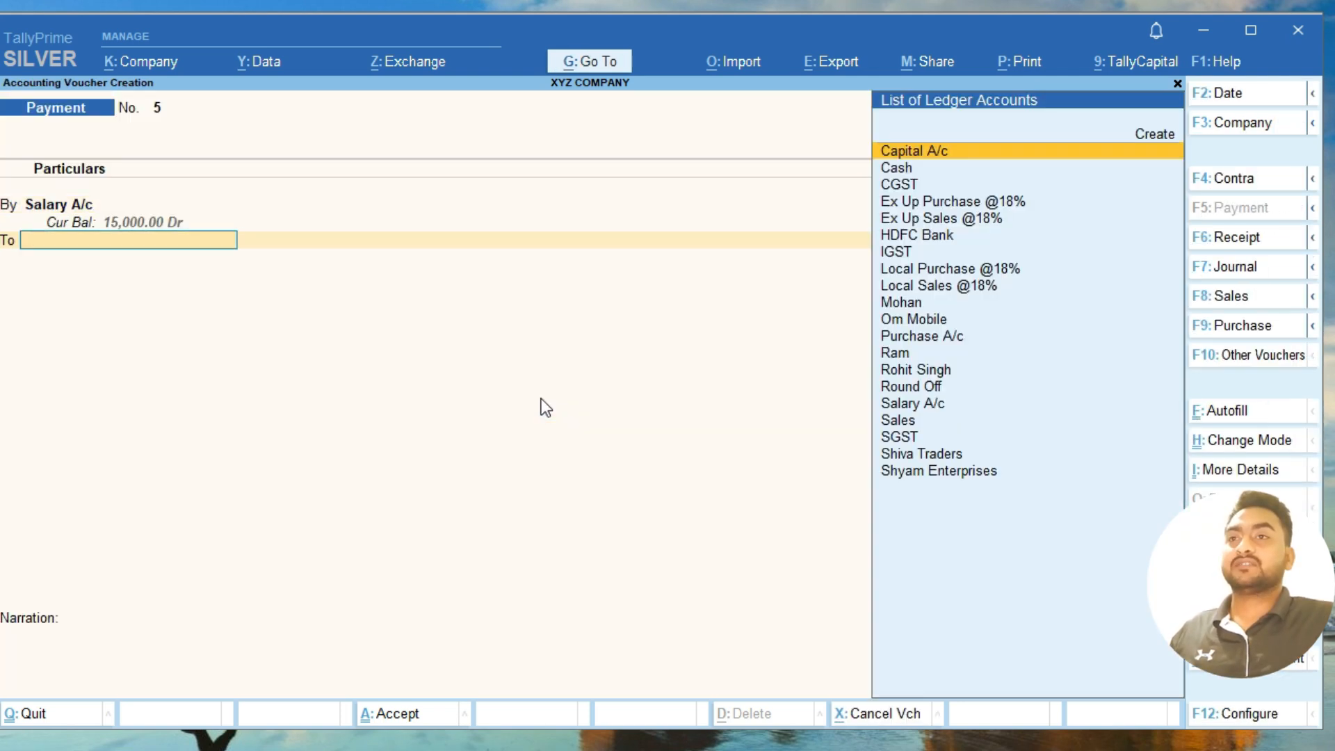
type("Hdf")
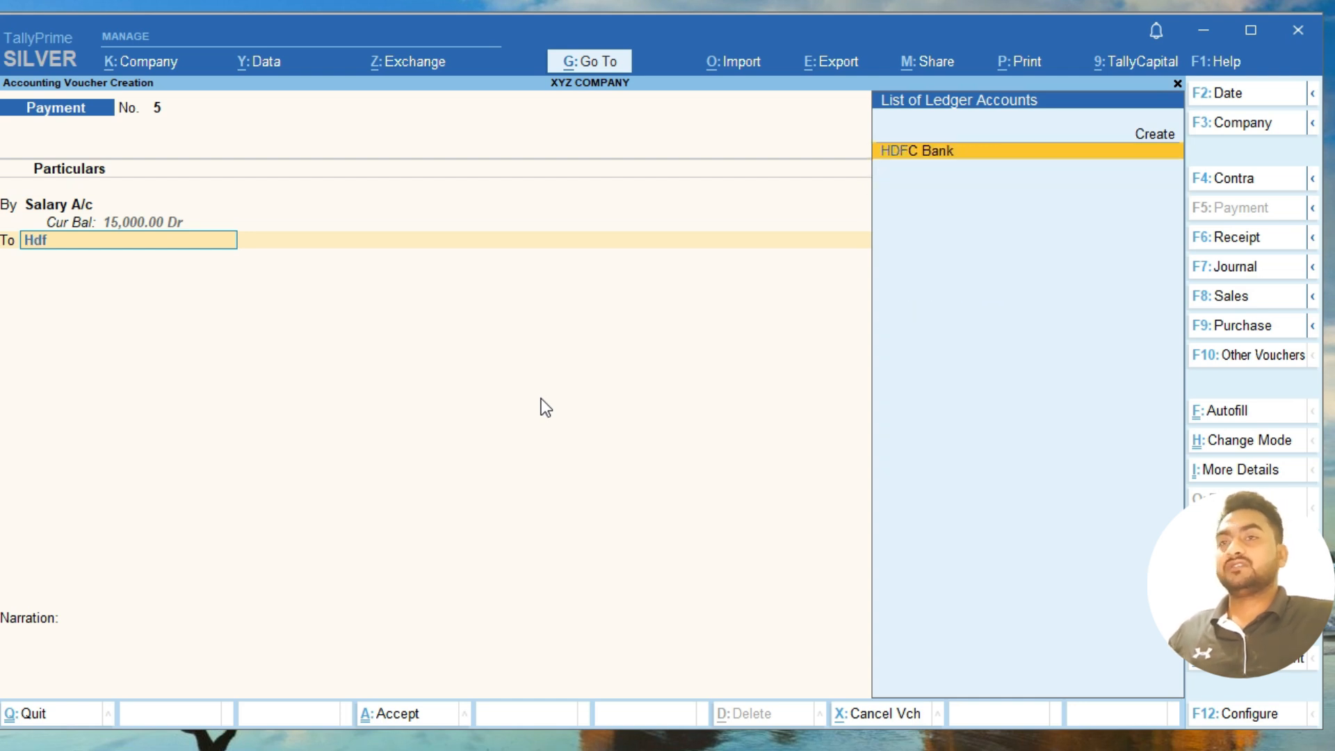
key("Return")
key("ctrl+a")
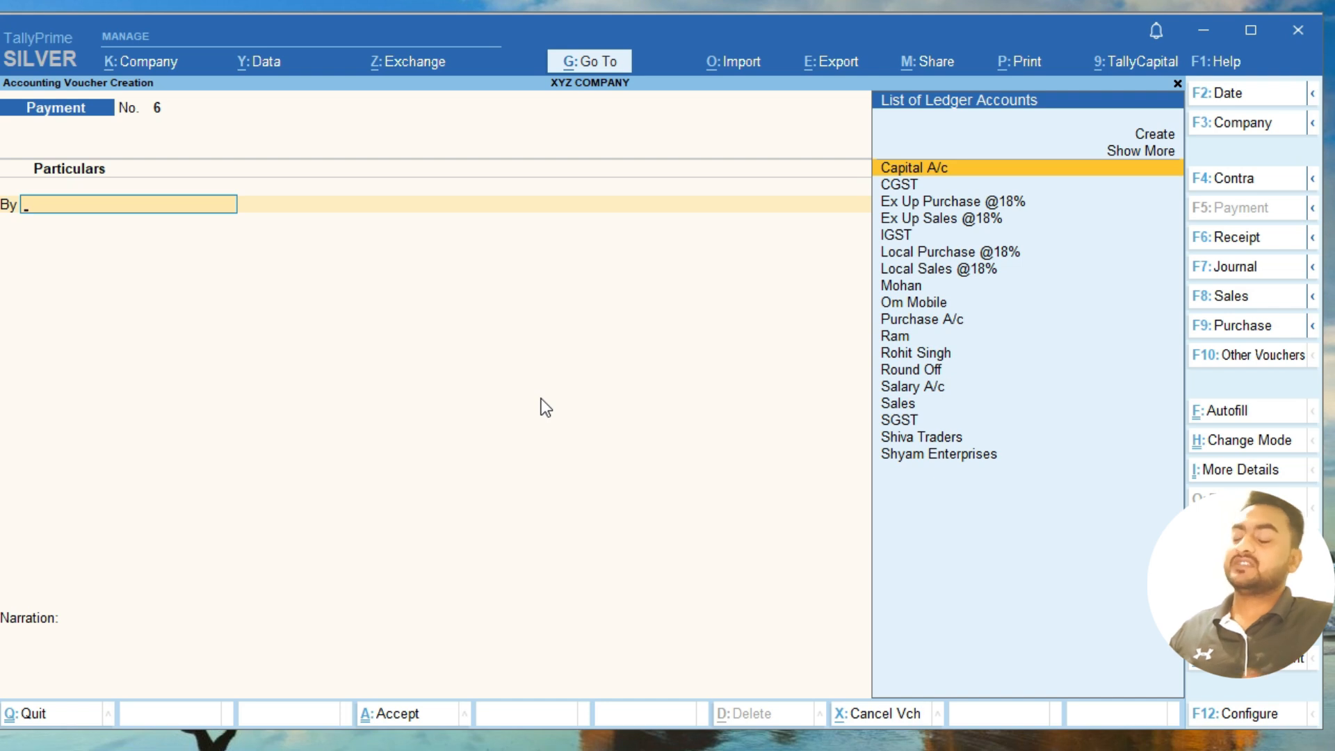
Start a contra voucher for a 20,000 cash withdrawal, crediting HDFC Bank with the default bank allocation and debiting Cash.
key("F4")
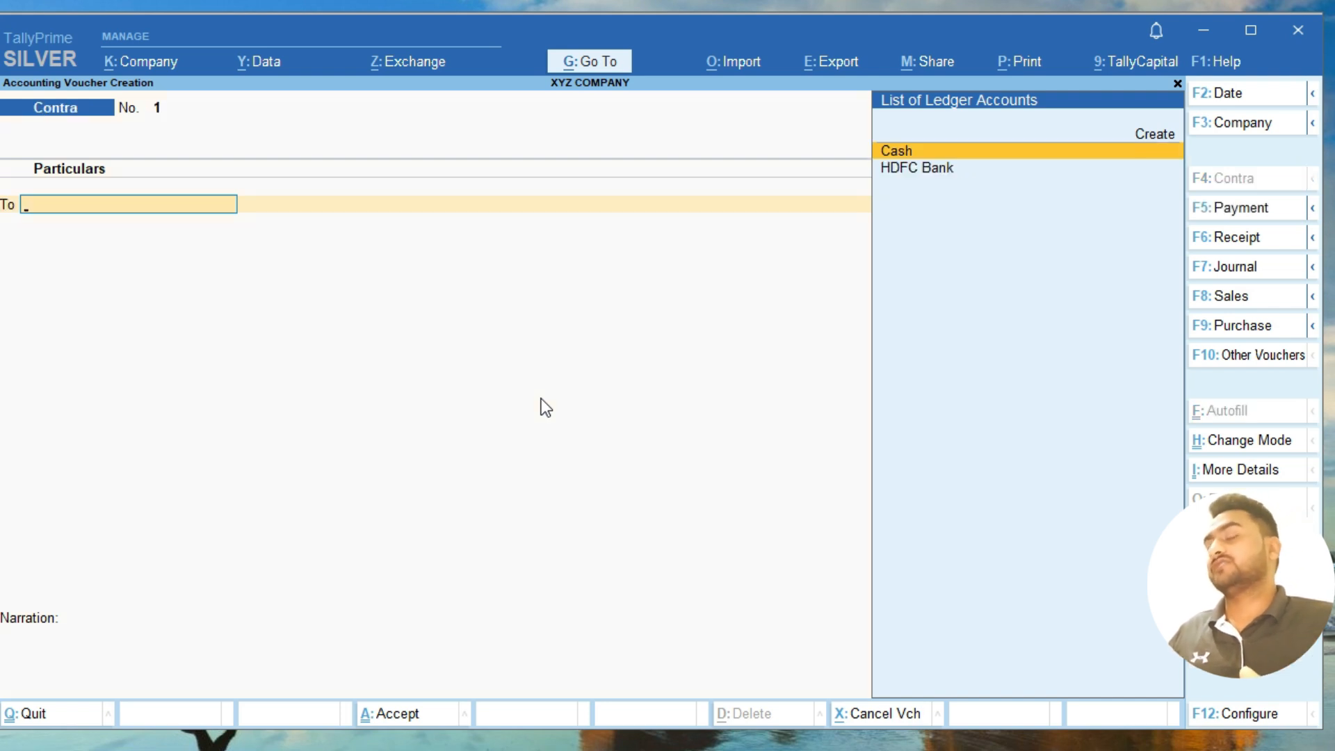
key("Down")
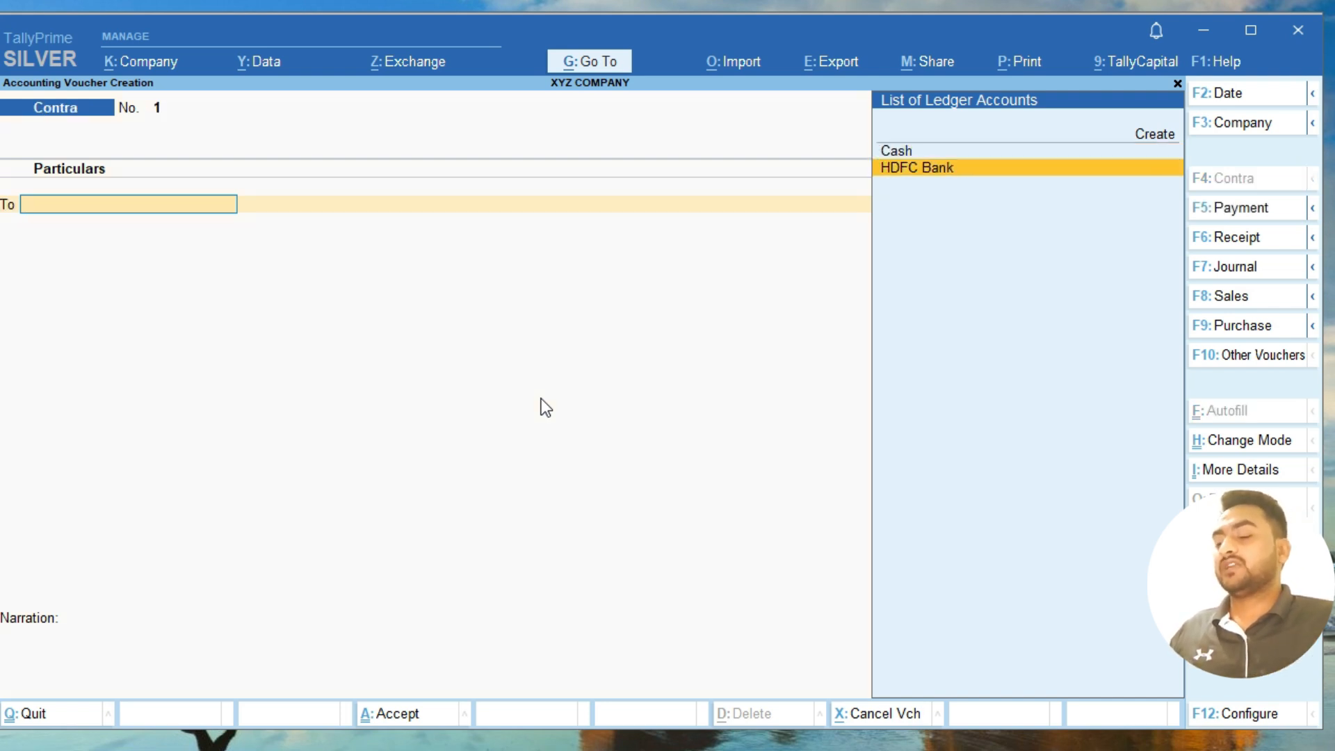
key("Return")
type("2000")
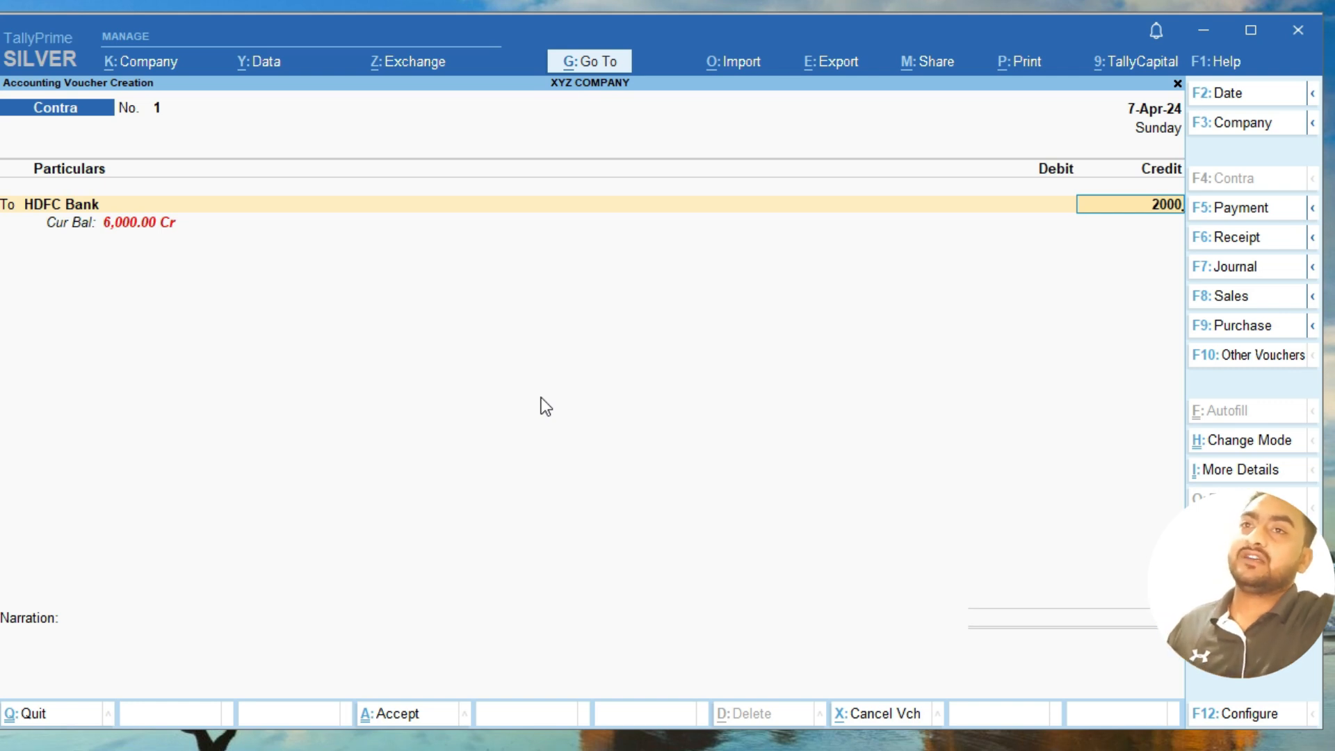
type("0")
key("Return")
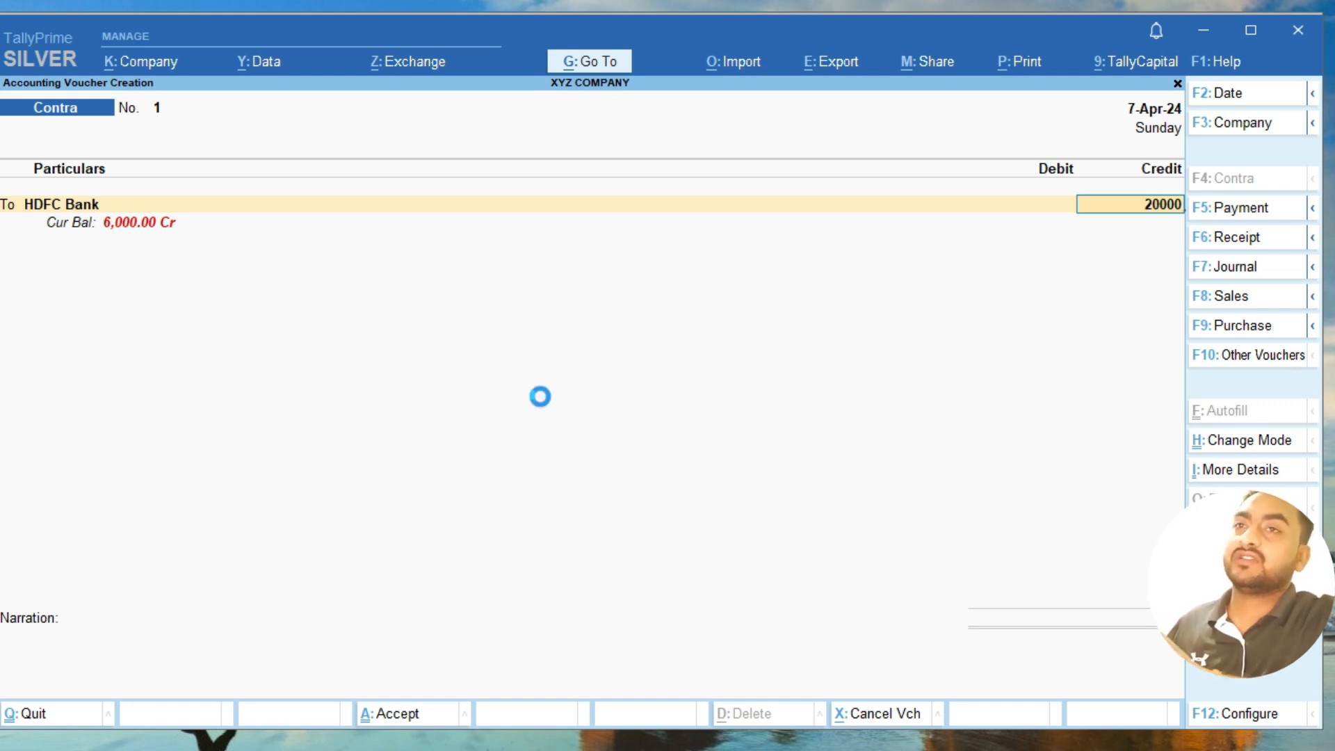
key("Return")
key("Return")
key("Return")
key("Return")
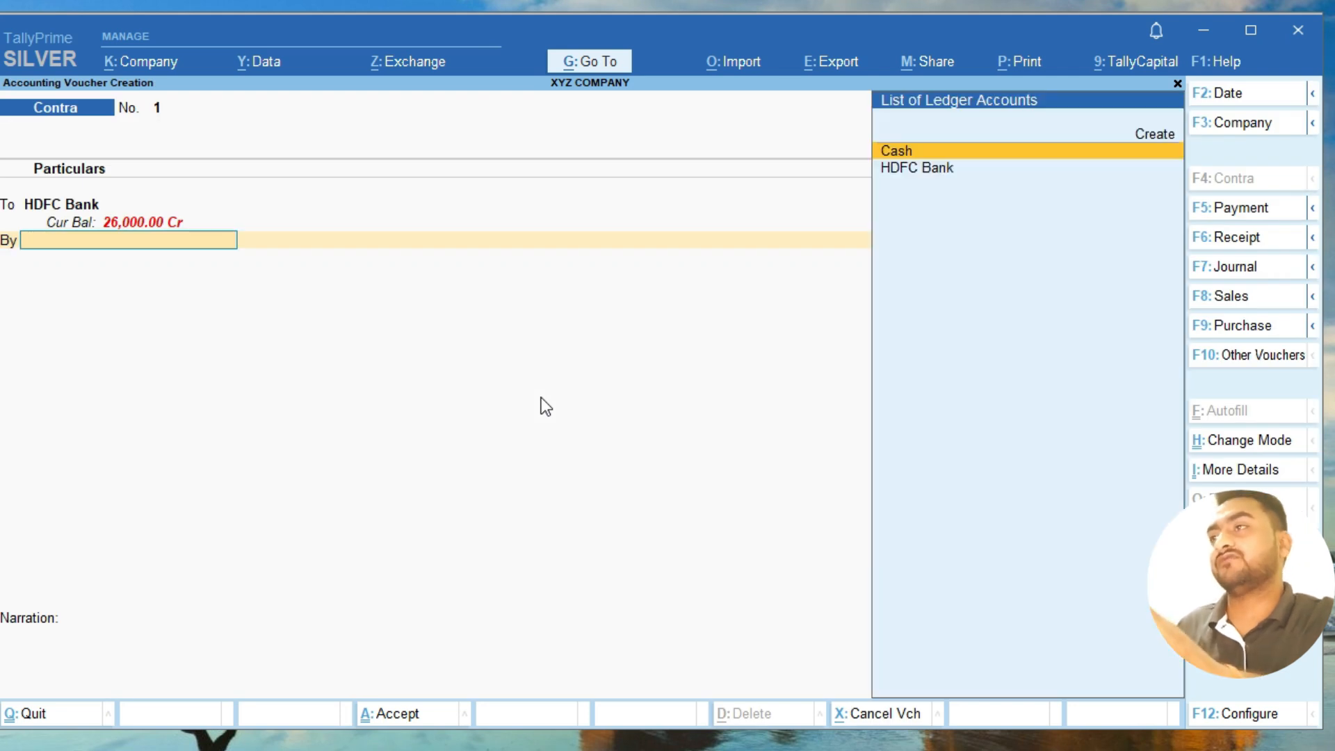
type("Cas")
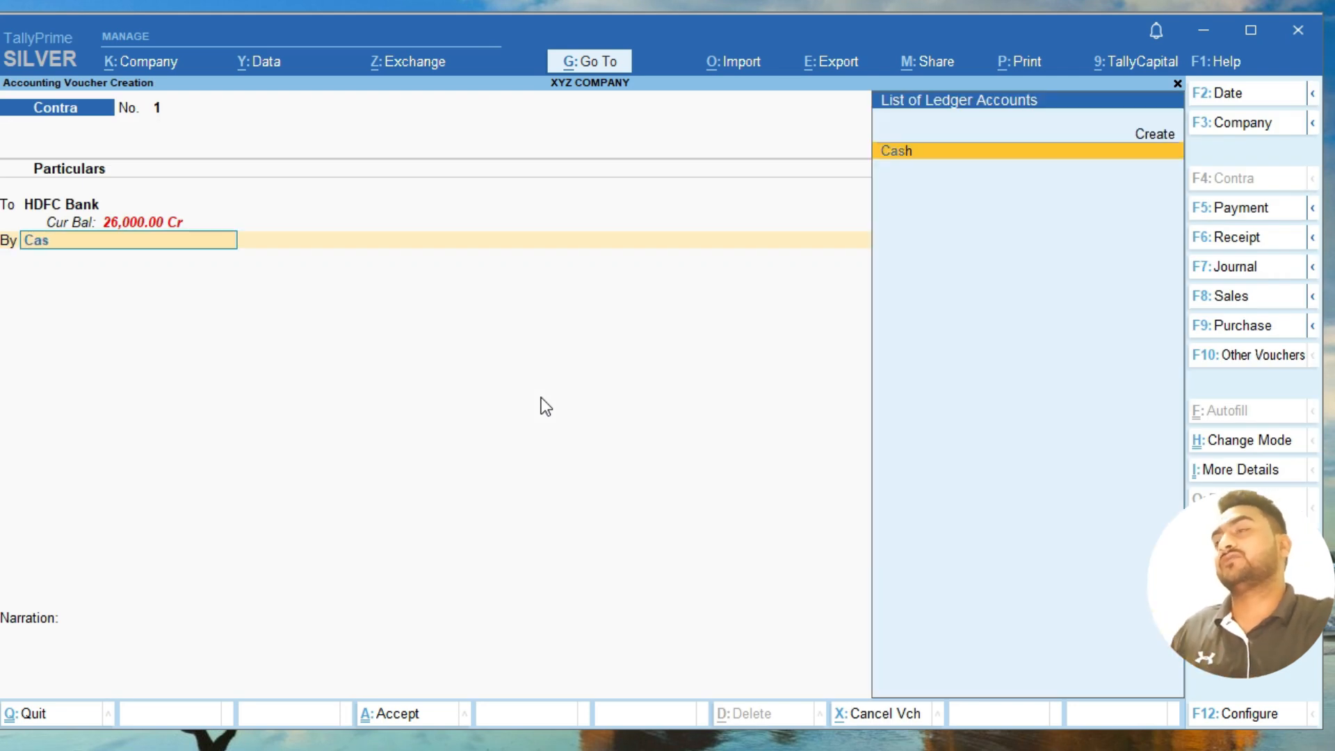
key("Return")
Change the contra voucher's HDFC Bank credit to 50,000 and accept the default cheque allocation and matching Cash debit.
key("Up")
type("50000")
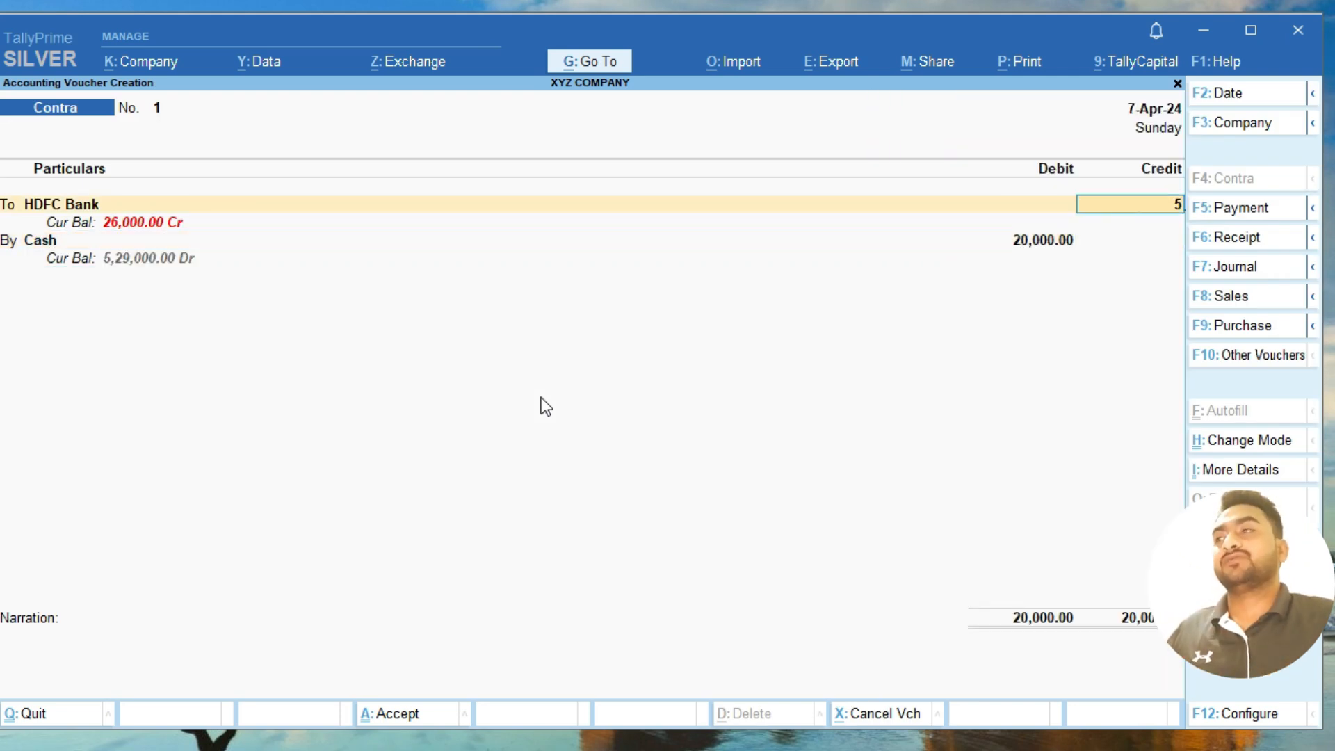
key("Return")
key("Return")
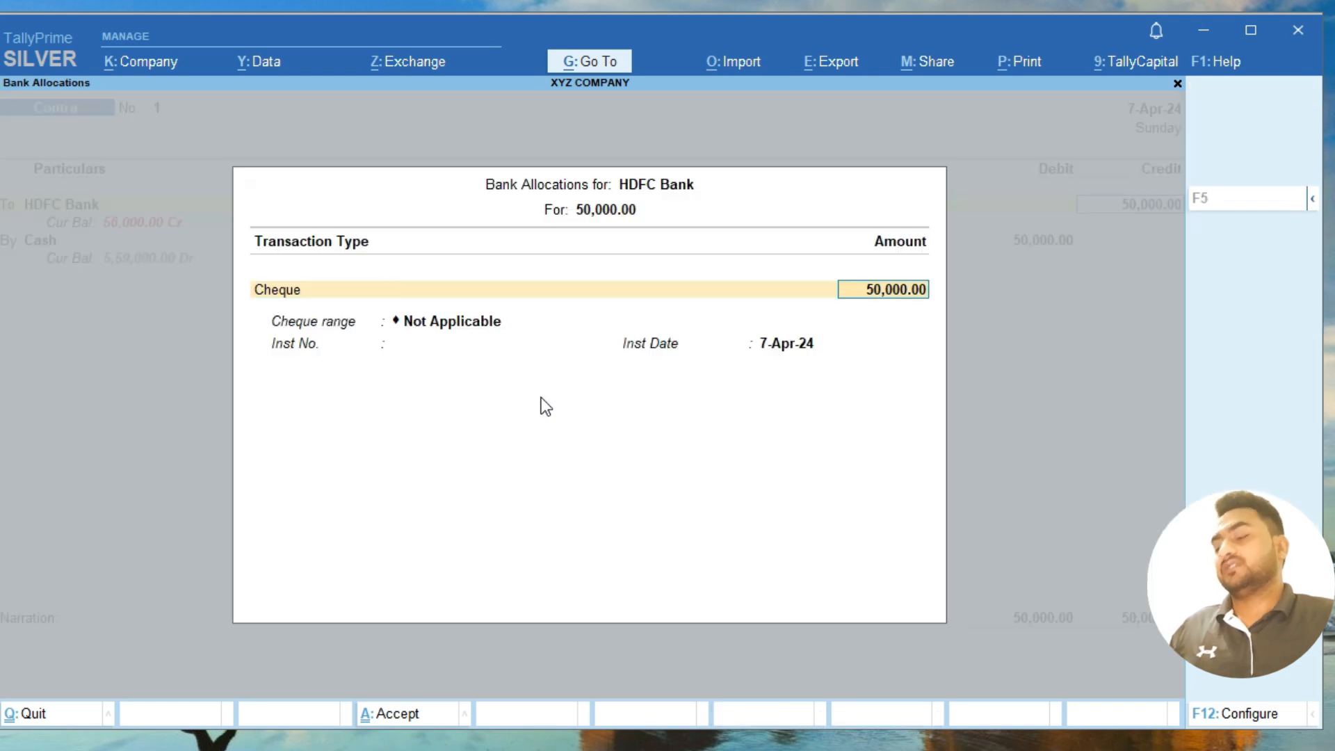
key("Return")
key("Return")
key("Return")
key("Return")
key("Return")
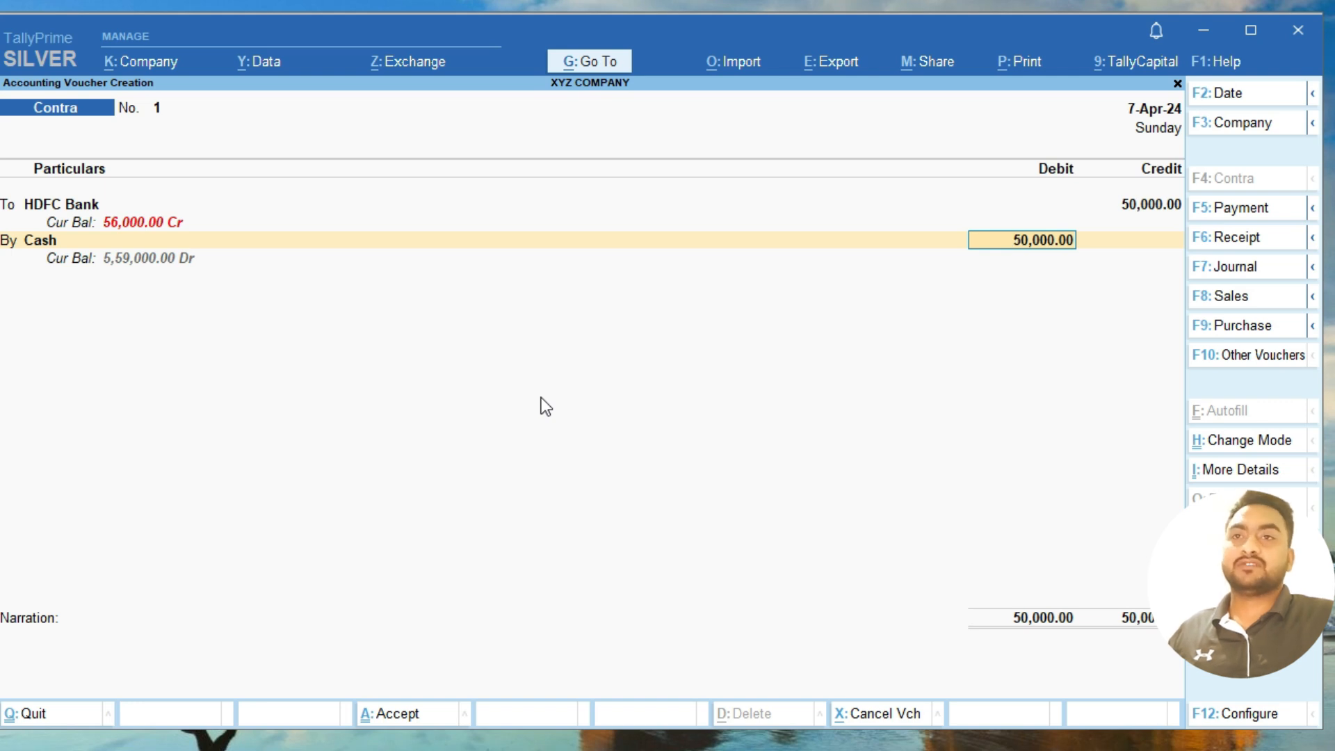
Turn the contra voucher into a 50,000 cash deposit by crediting Cash and debiting HDFC Bank, keeping the default bank allocation.
key("BackSpace")
key("BackSpace")
key("BackSpace")
key("BackSpace")
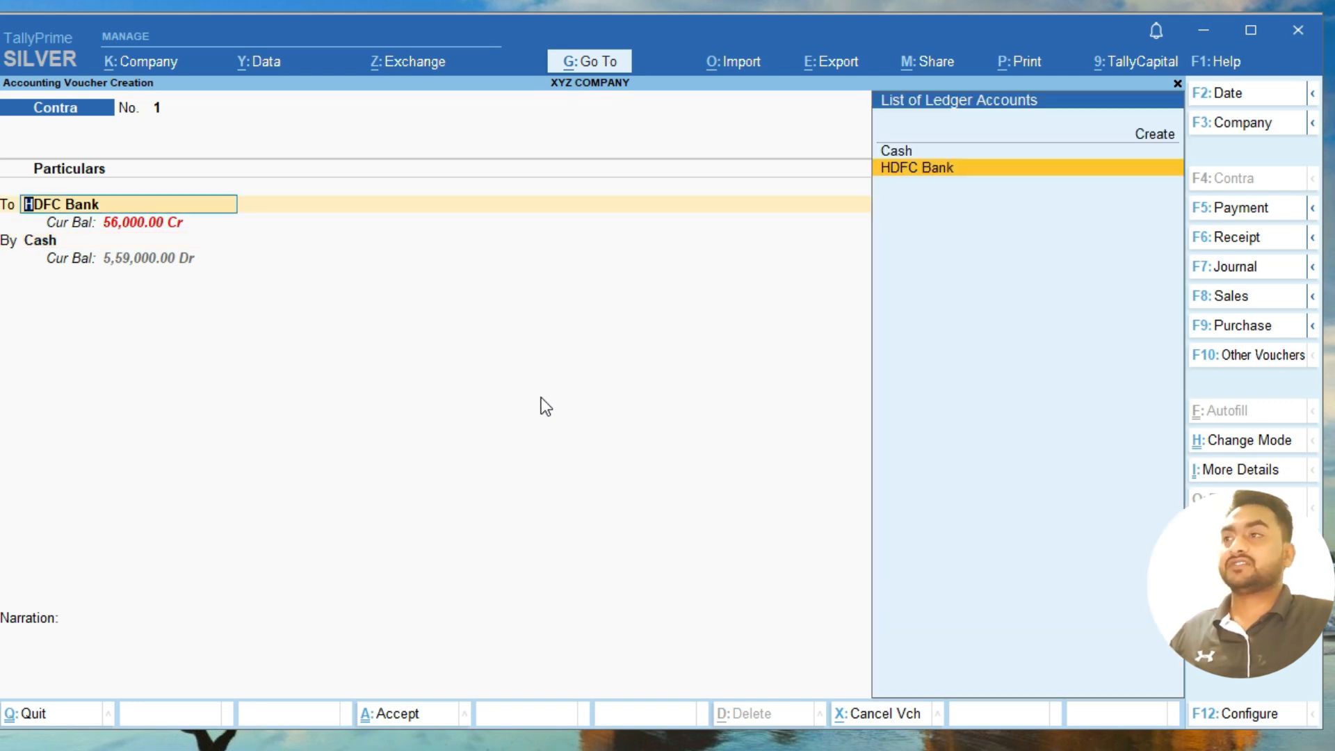
type("Ca")
key("Return")
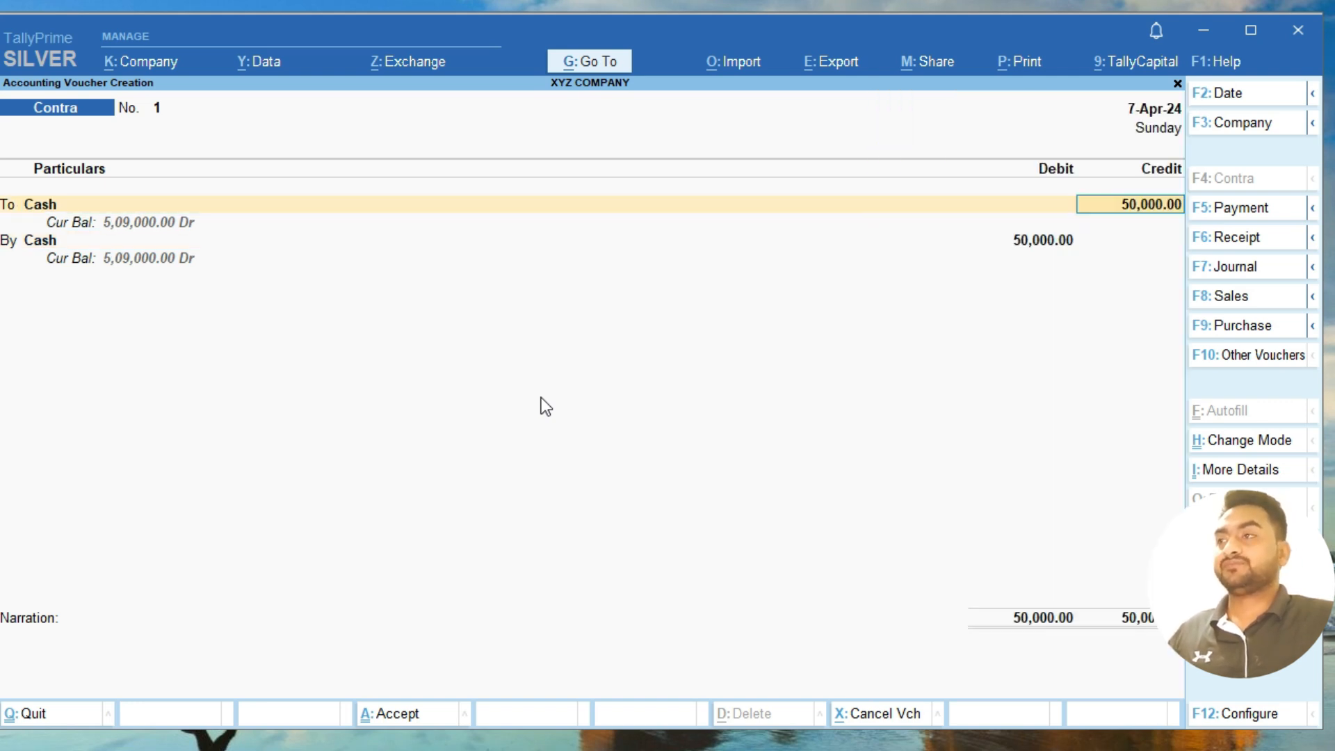
key("Return")
type("hdfc")
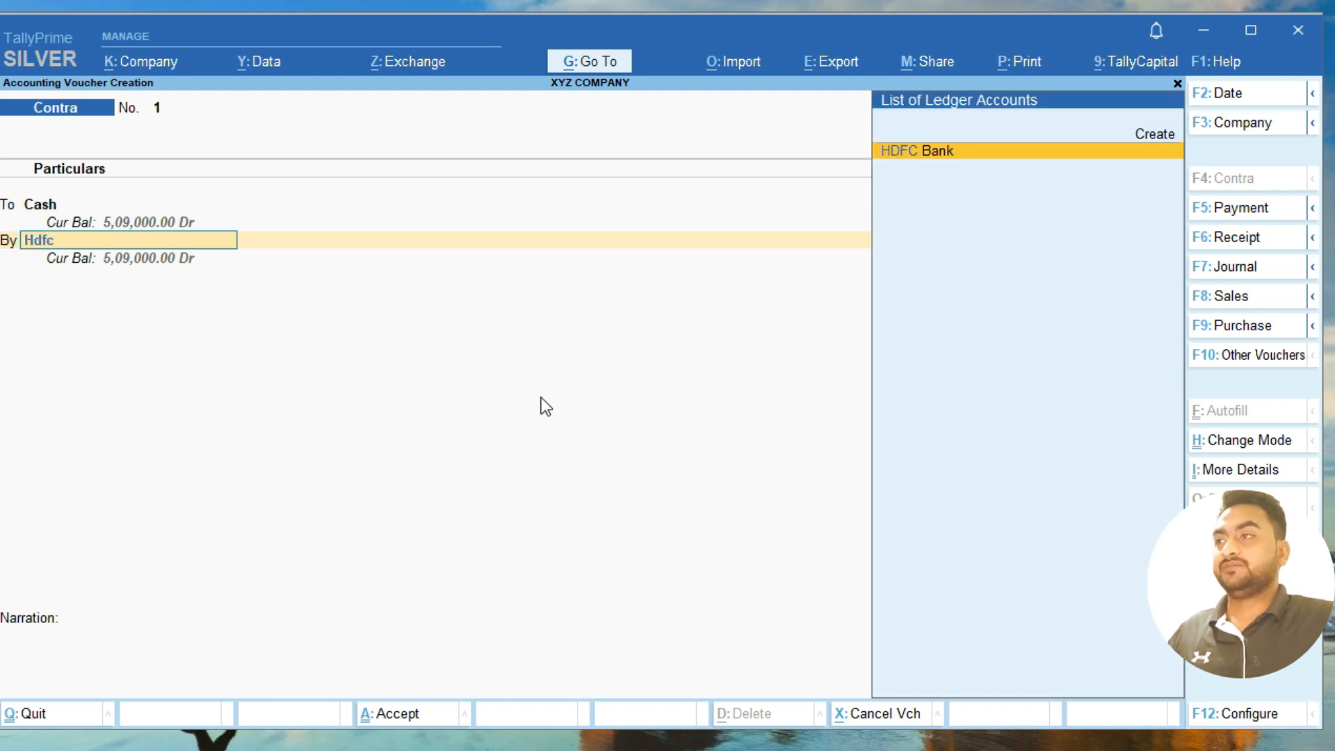
key("Return")
key("Return")
key("Return")
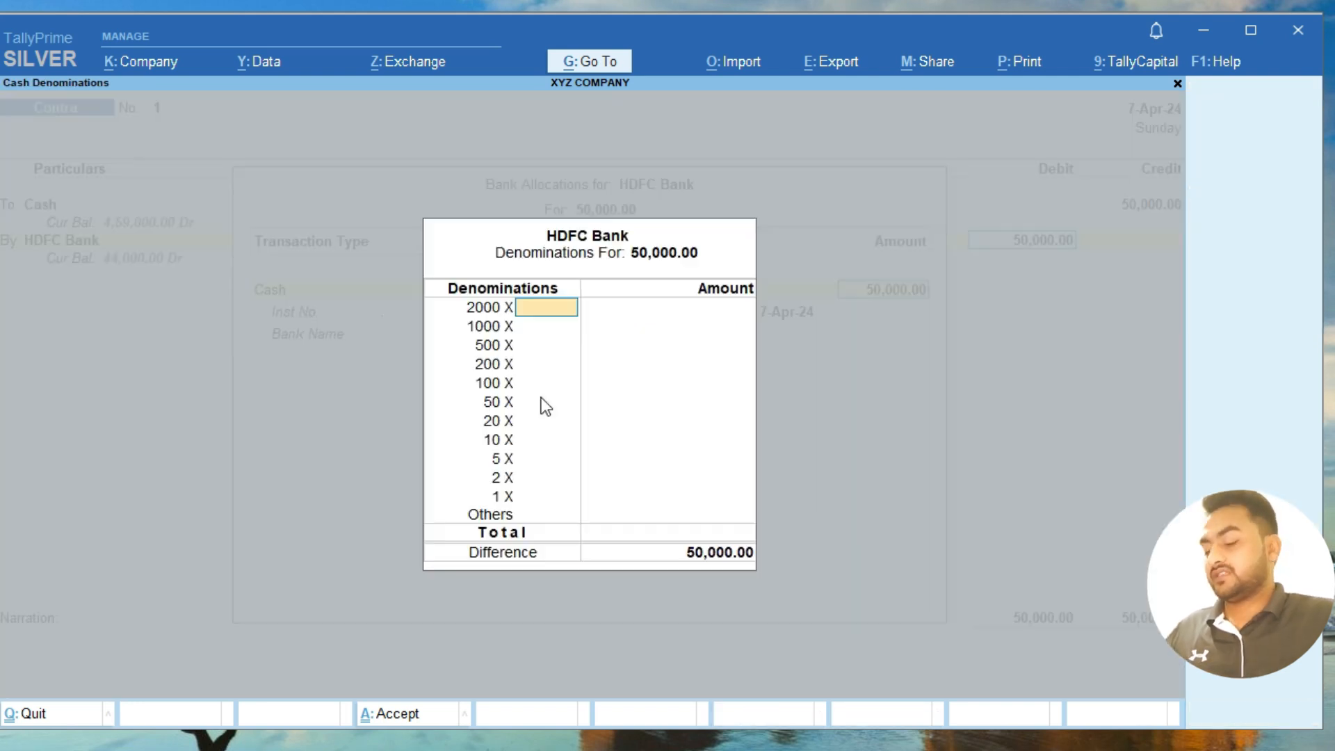
Leave all cash denominations blank for the HDFC Bank deposit and save the contra voucher.
key("Return")
key("Return")
key("Up")
key("Up")
key("Down")
key("Down")
key("Down")
key("Down")
key("Down")
key("Down")
key("Down")
key("Down")
key("Down")
key("Down")
key("Down")
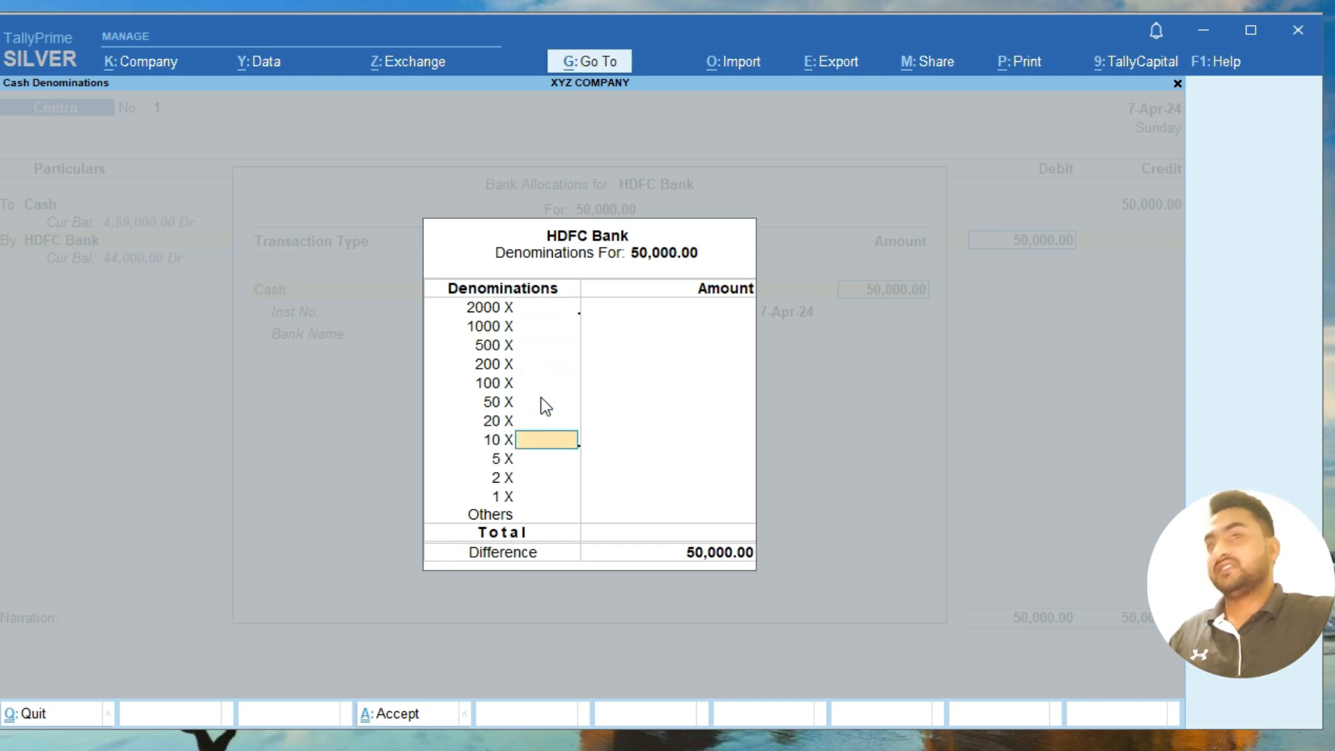
key("Return")
key("Return")
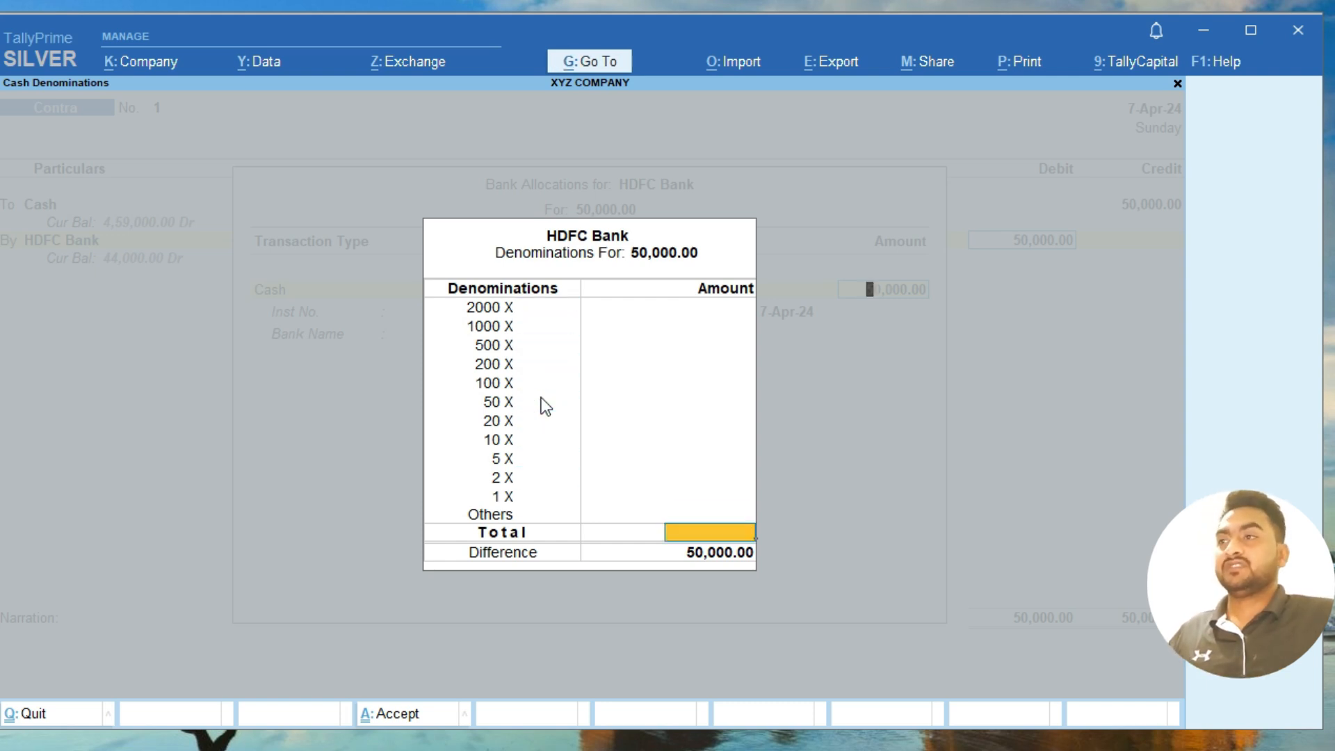
key("Return")
key("Return")
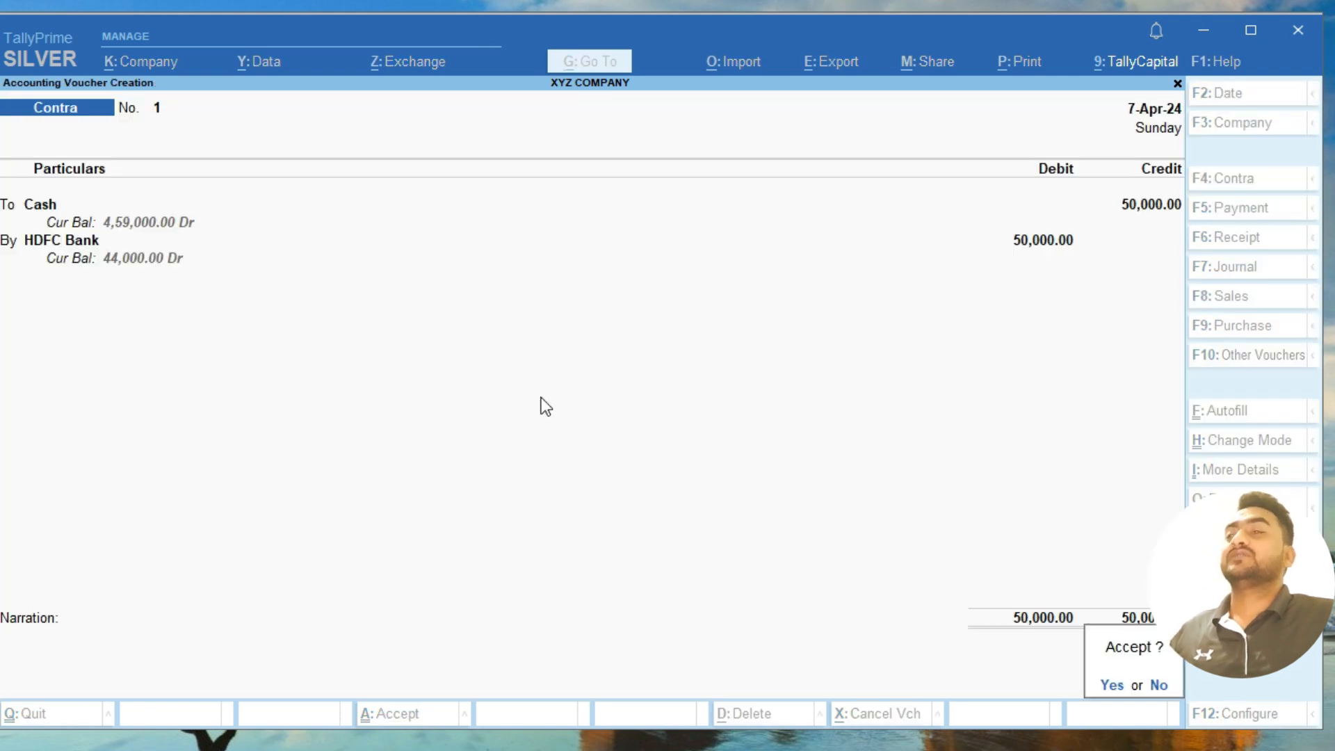
key("Return")
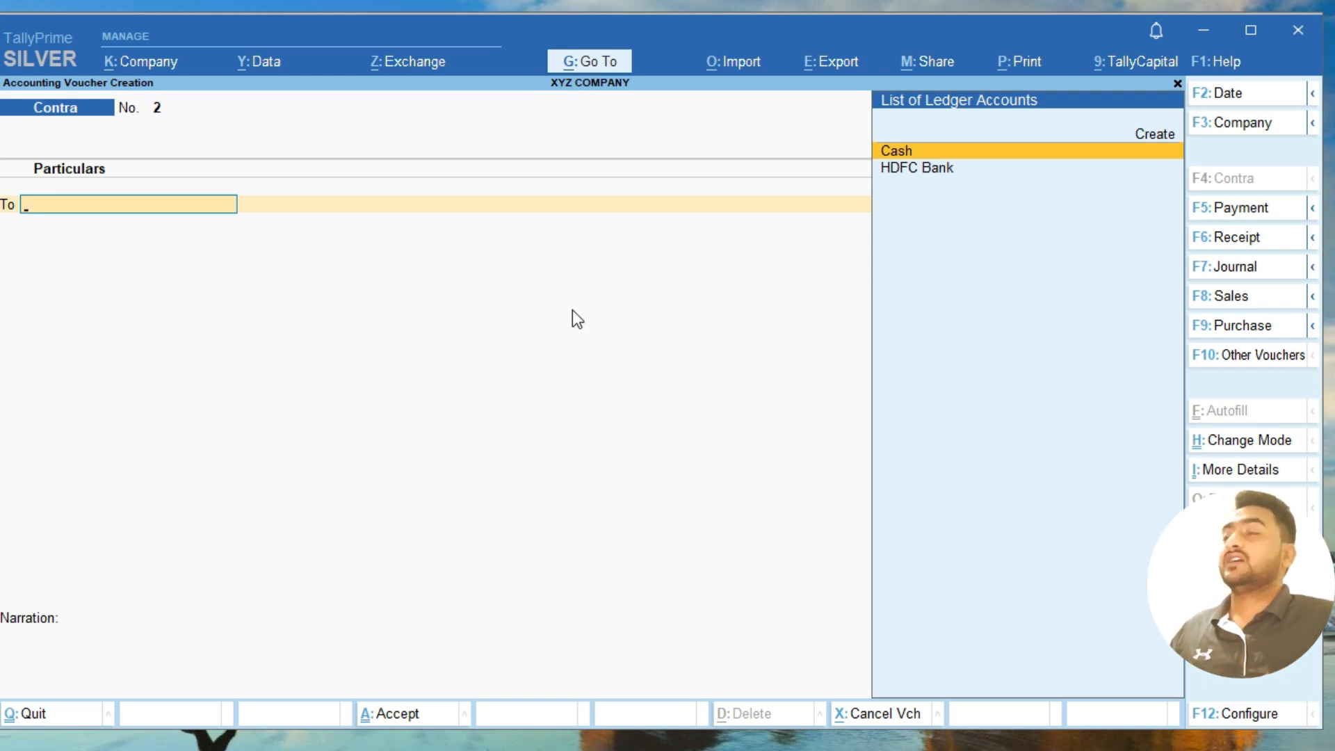
Record a 20,000 cash withdrawal crediting HDFC Bank with the default allocation and debiting Cash, and save the contra voucher.
key("Down")
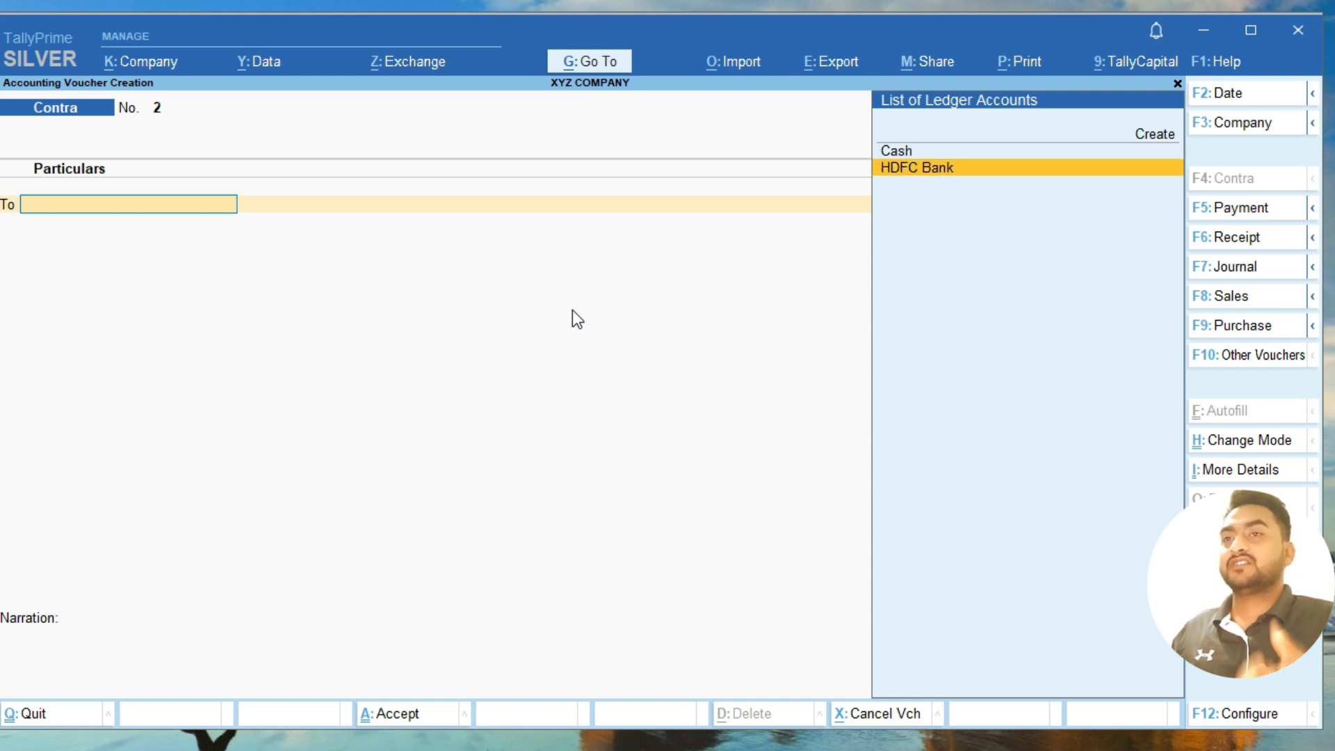
key("Return")
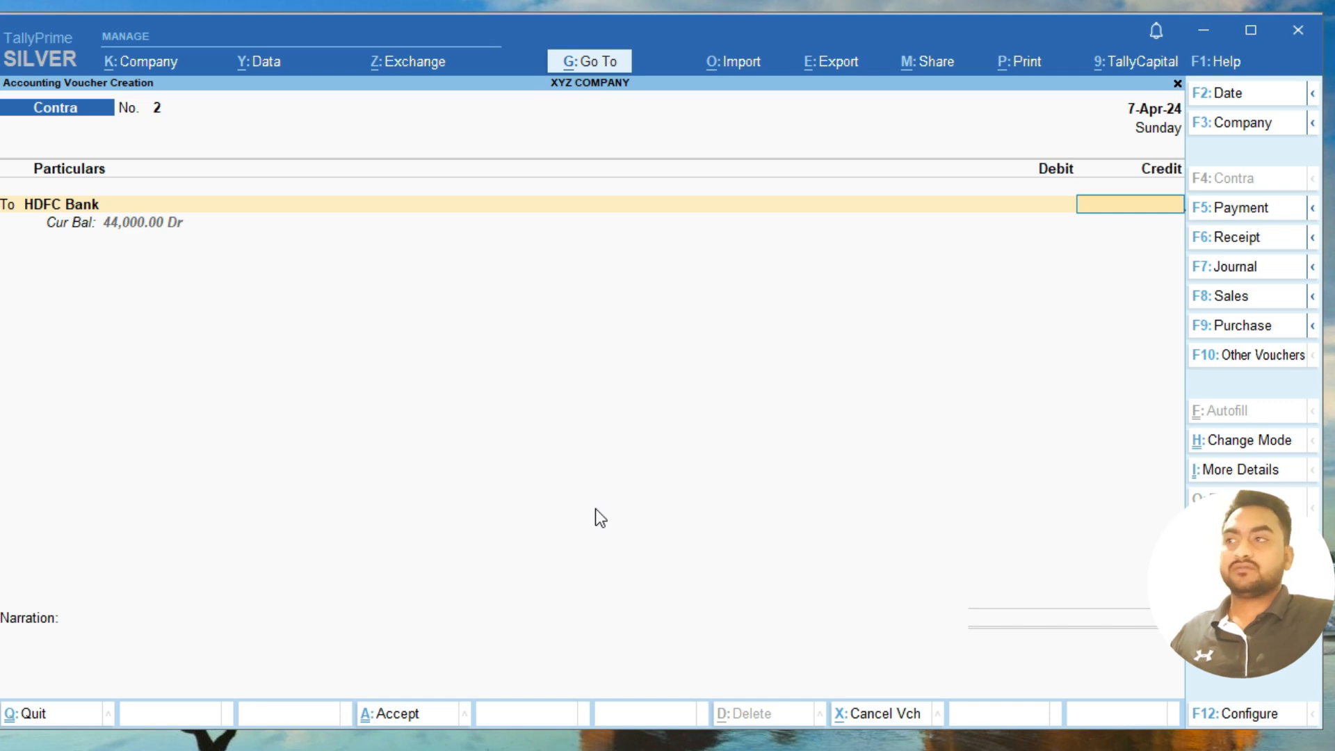
type("20000")
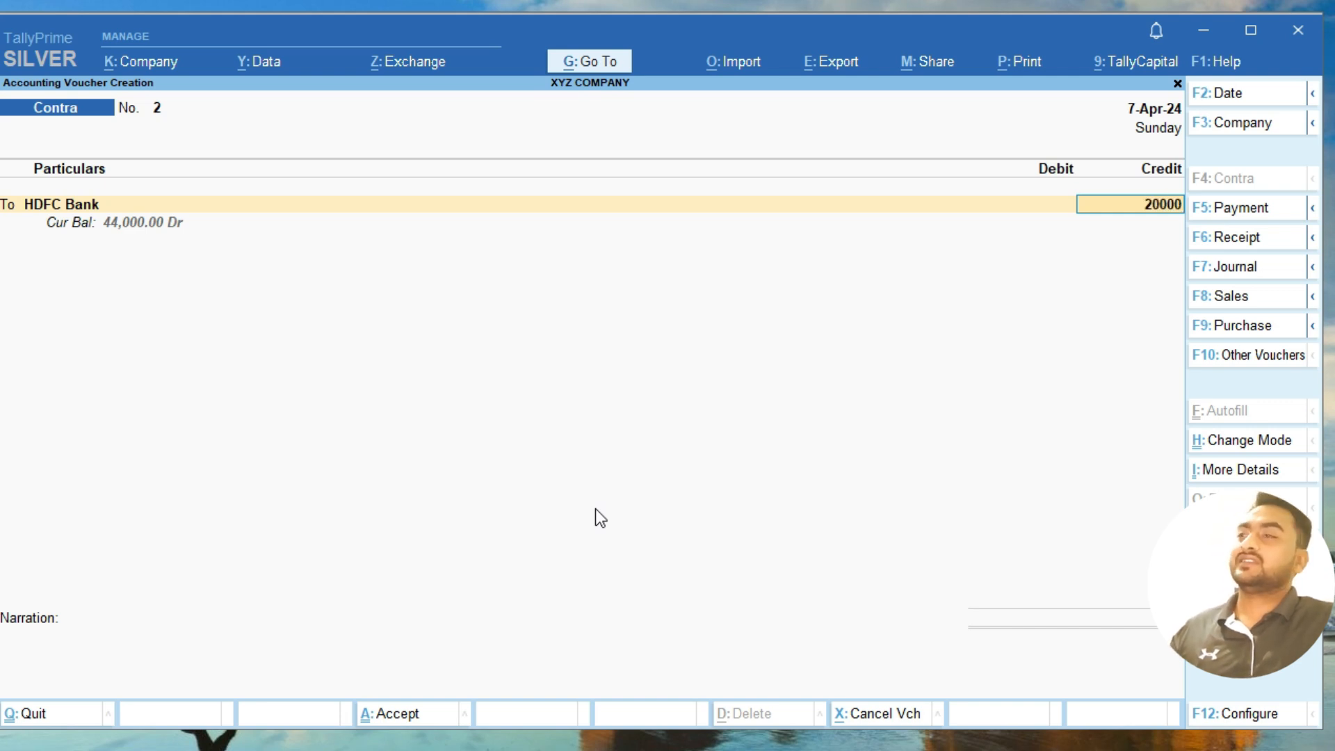
key("Return")
key("Return")
key("Return")
key("Return")
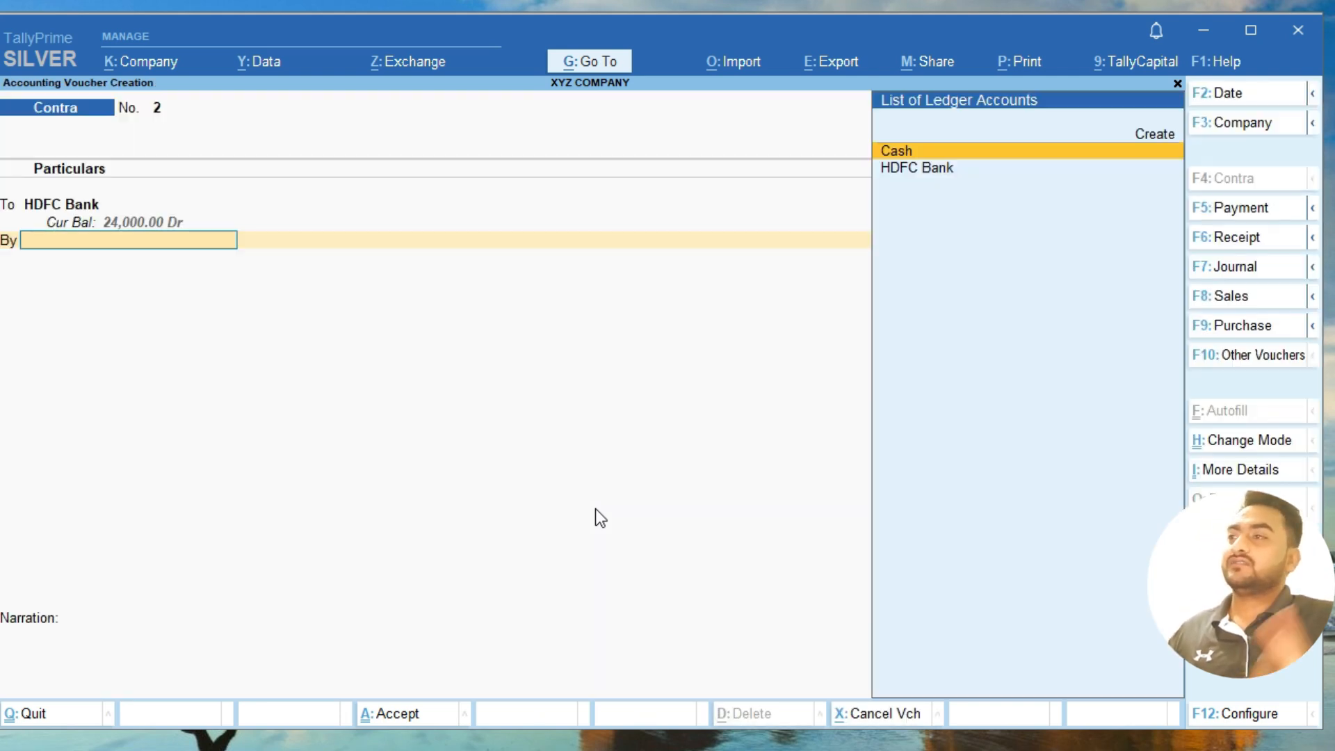
key("Return")
key("Return")
key("Return")
key("Return")
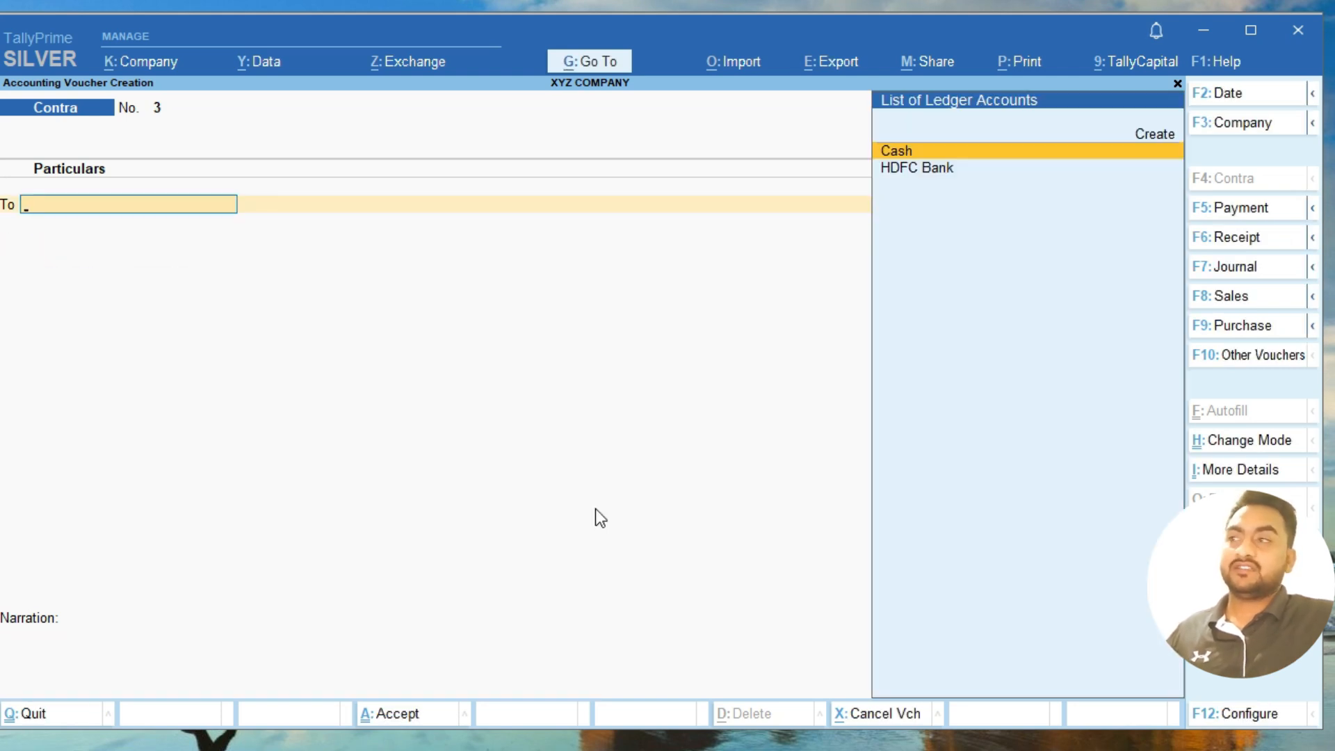
Switch the contra voucher to Single Entry mode.
key("ctrl")
key("ctrl+h")
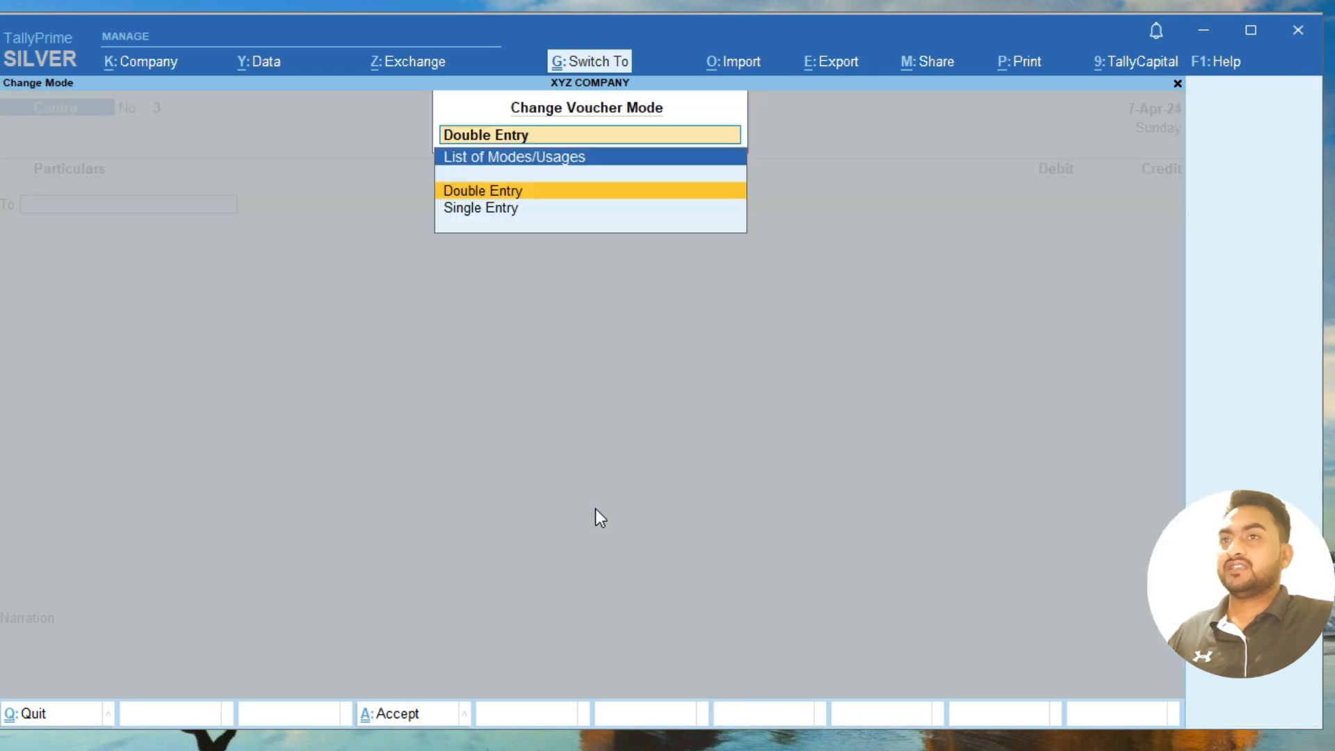
key("Down")
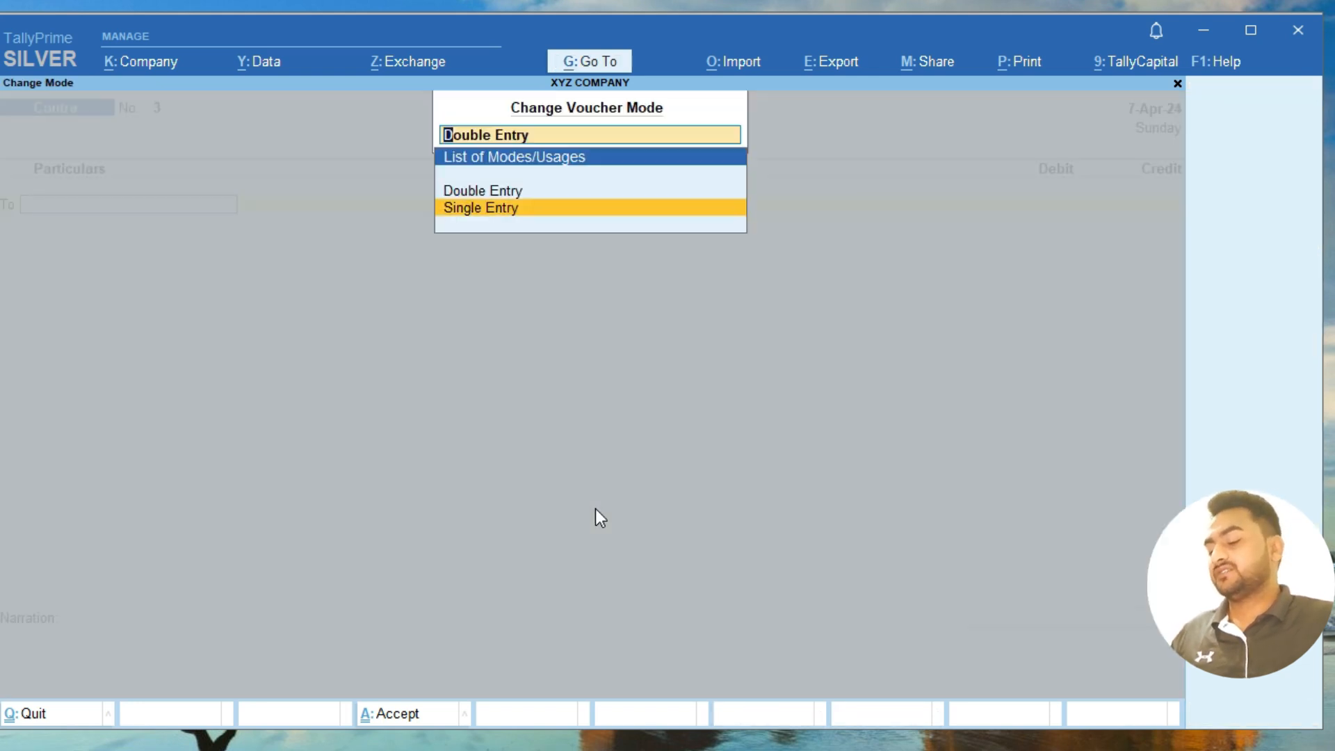
key("Return")
key("Return")
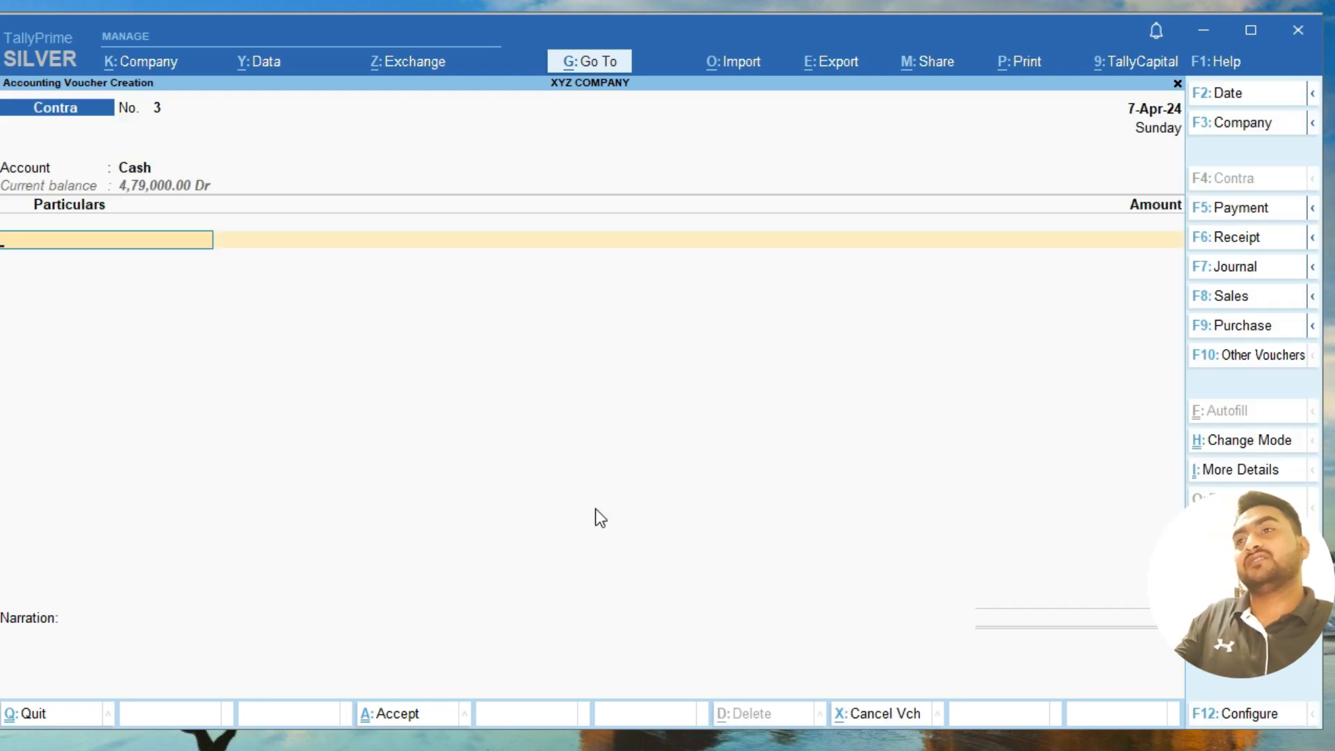
Set HDFC Bank as the contra voucher's account and choose Cash for the first particulars line.
key("BackSpace")
key("Down")
key("Return")
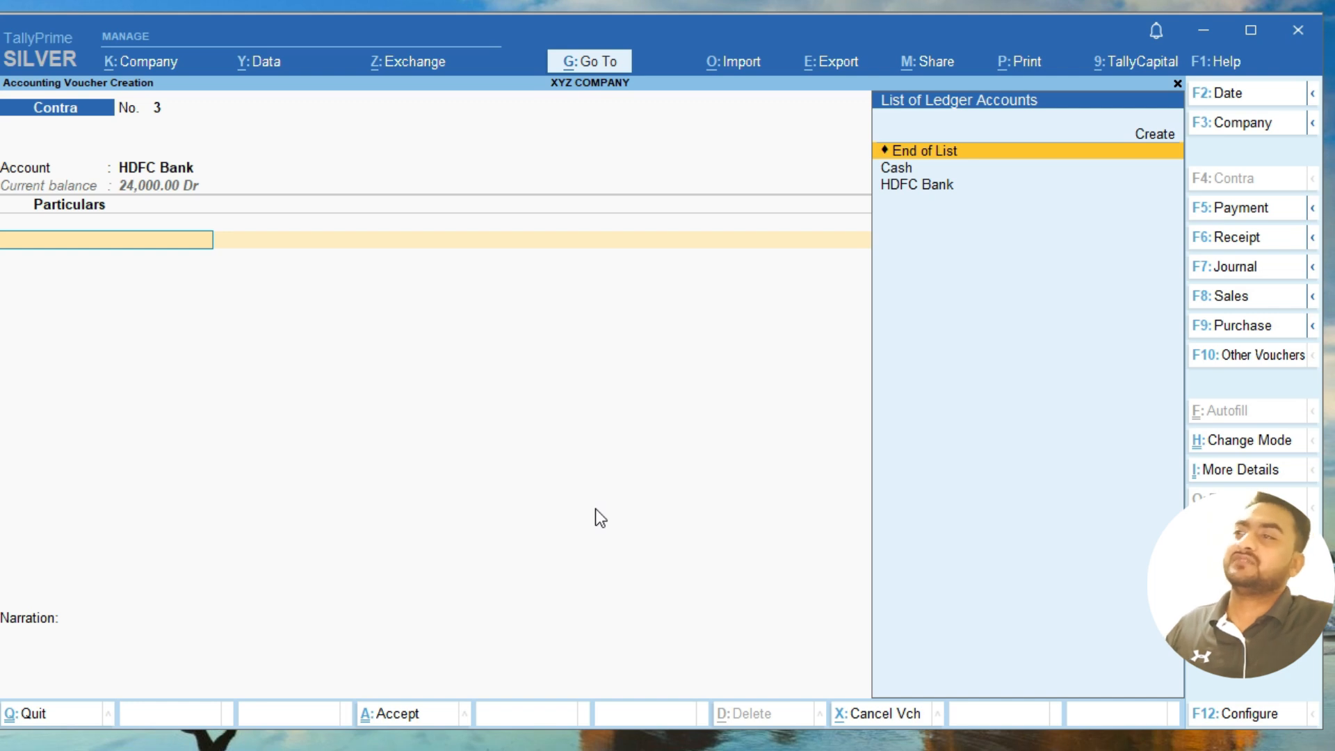
key("Down")
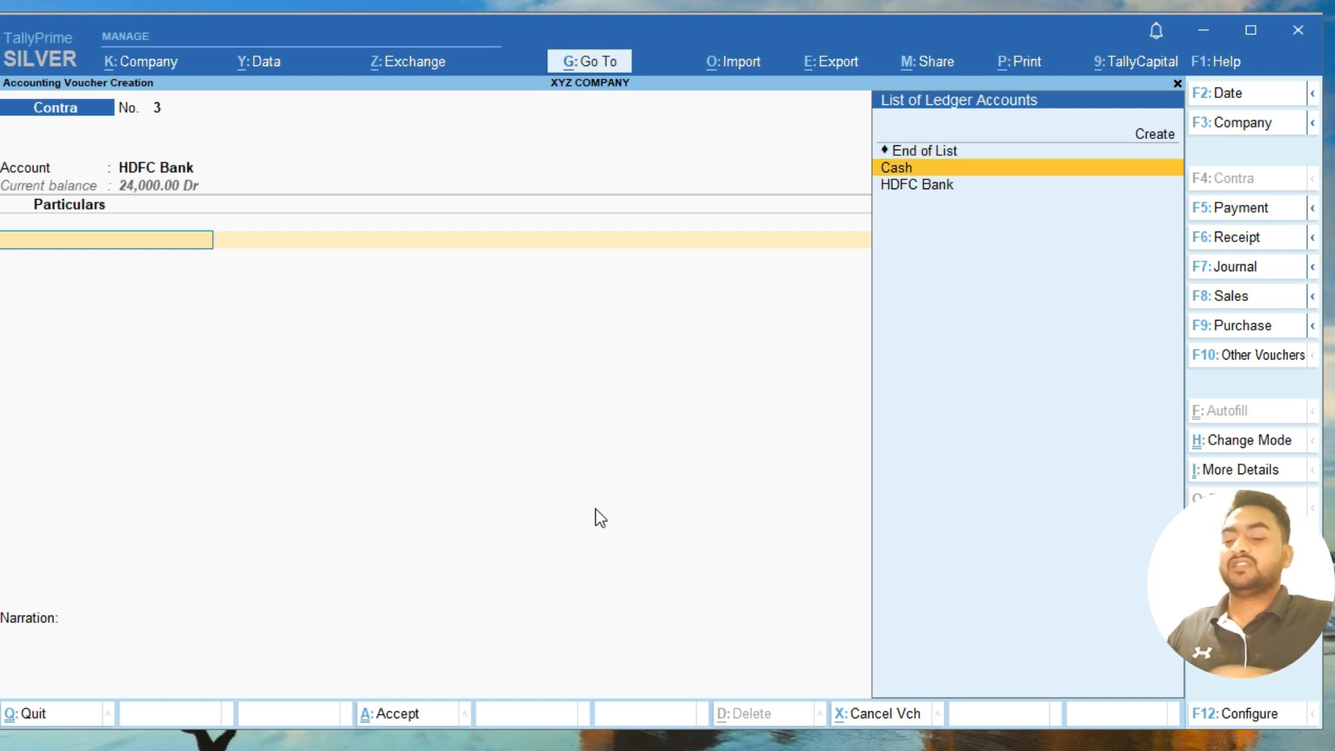